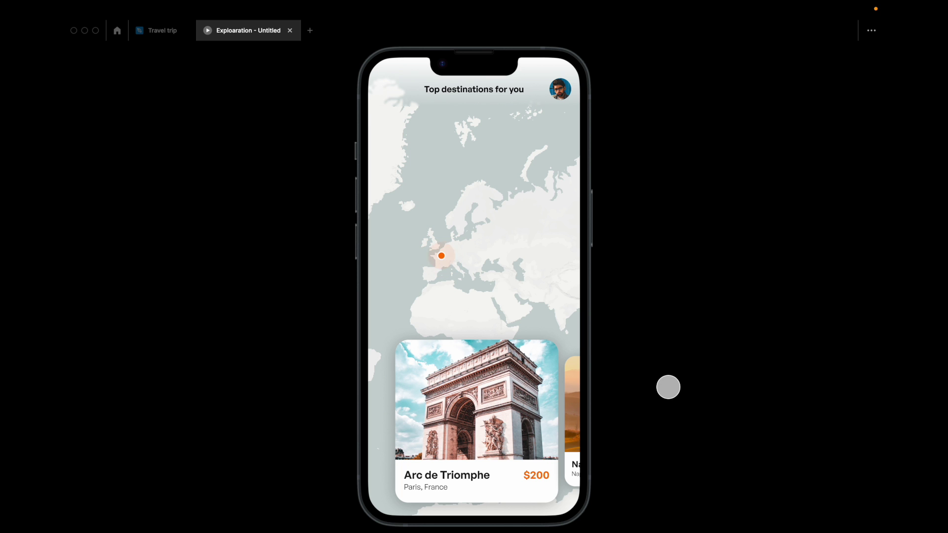
Browse back and forth through the destination cards in the travel prototype preview.
{"action": "left_click", "coordinate": [568, 409]}
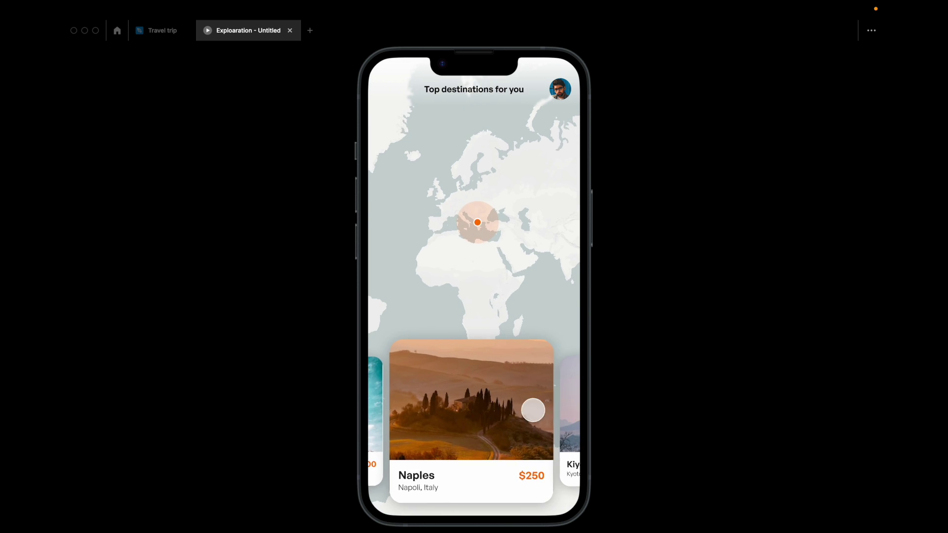
{"action": "left_click_drag", "start_coordinate": [434, 412], "coordinate": [548, 402]}
{"action": "left_click_drag", "start_coordinate": [463, 407], "coordinate": [538, 400]}
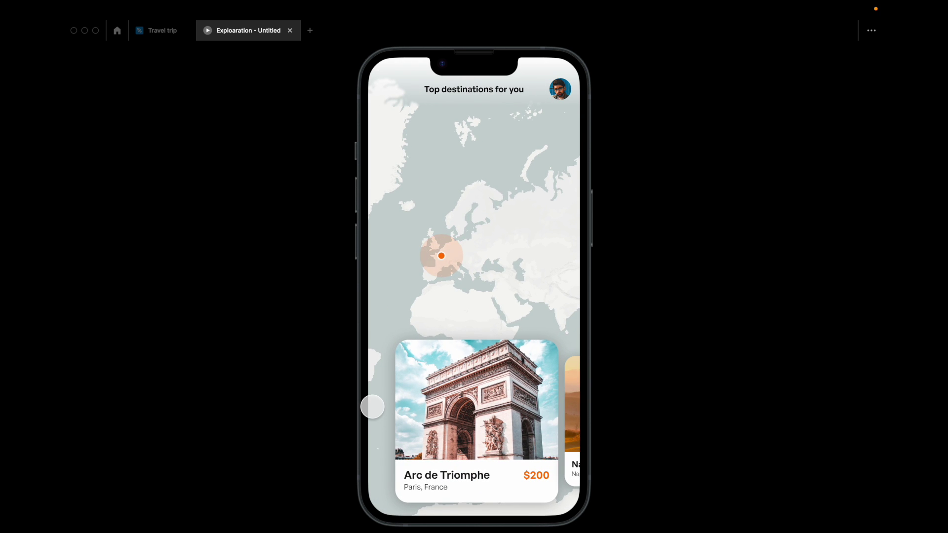
{"action": "left_click_drag", "start_coordinate": [471, 425], "coordinate": [460, 414]}
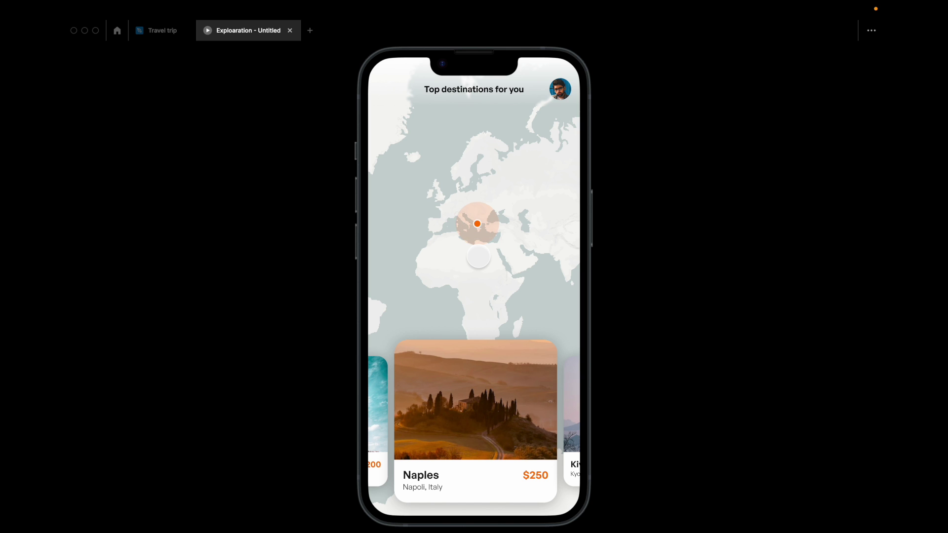
{"action": "left_click_drag", "start_coordinate": [526, 404], "coordinate": [421, 409]}
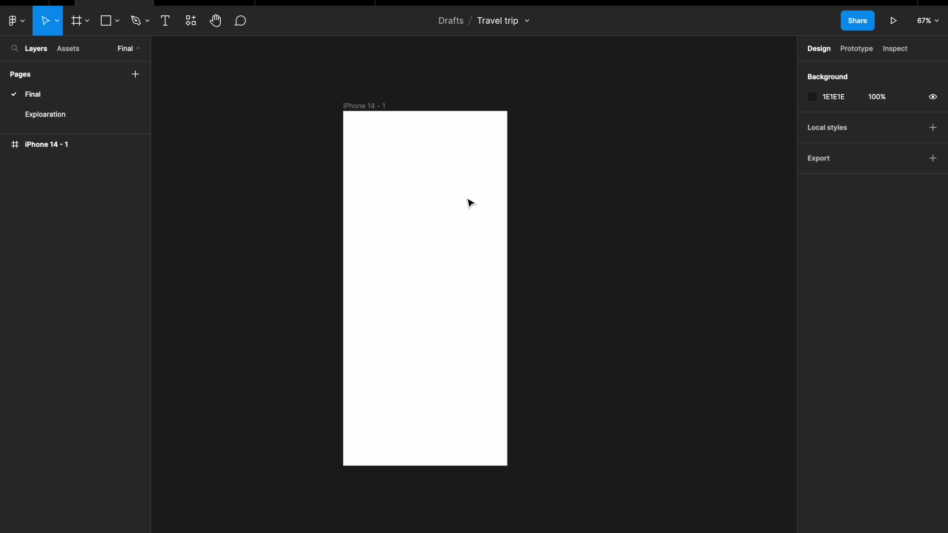
Launch the Mapsicle plugin from the empty canvas beside the iPhone 14 - 1 frame.
{"action": "scroll", "coordinate": [470, 203], "scroll_direction": "right", "scroll_amount": 4}
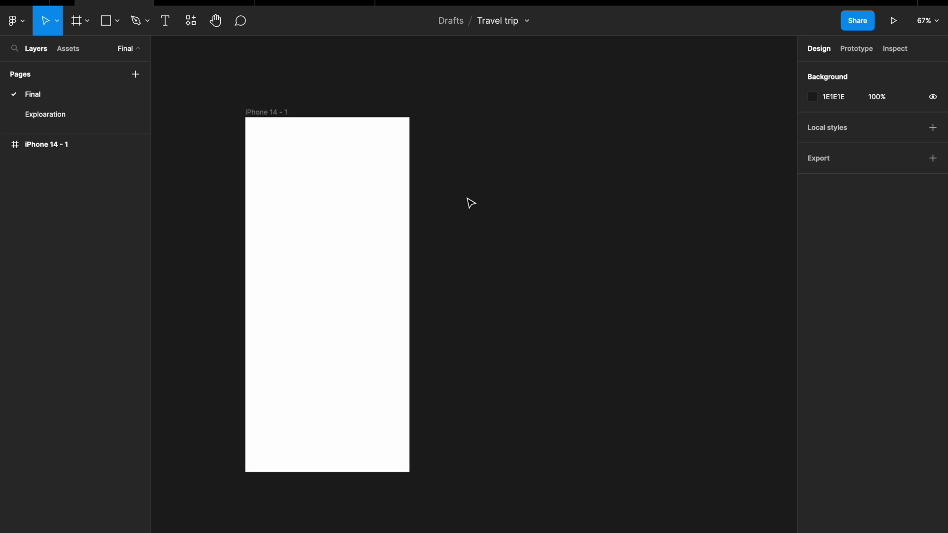
{"action": "scroll", "coordinate": [471, 203], "scroll_direction": "right", "scroll_amount": 3}
{"action": "scroll", "coordinate": [470, 203], "scroll_direction": "down", "scroll_amount": 2}
{"action": "right_click", "coordinate": [470, 202]}
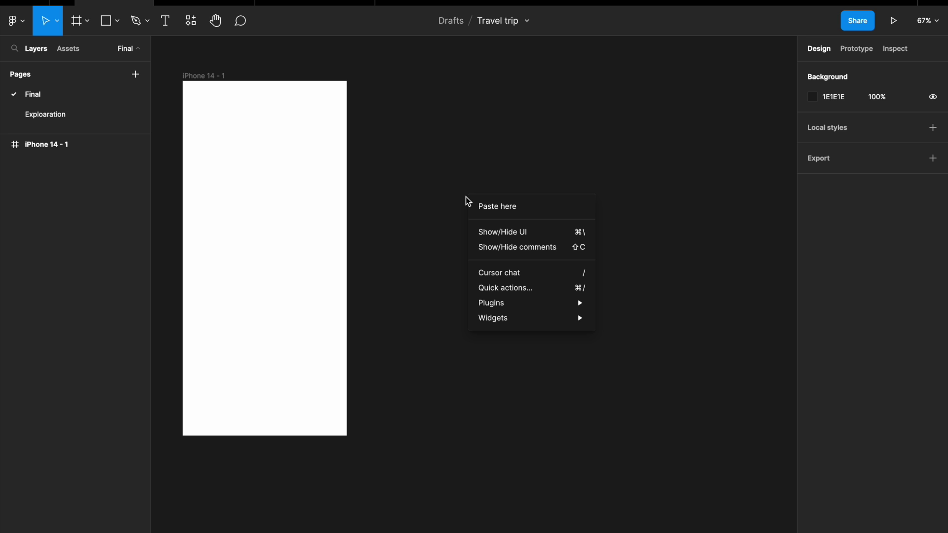
{"action": "mouse_move", "coordinate": [512, 309]}
{"action": "left_click", "coordinate": [617, 319]}
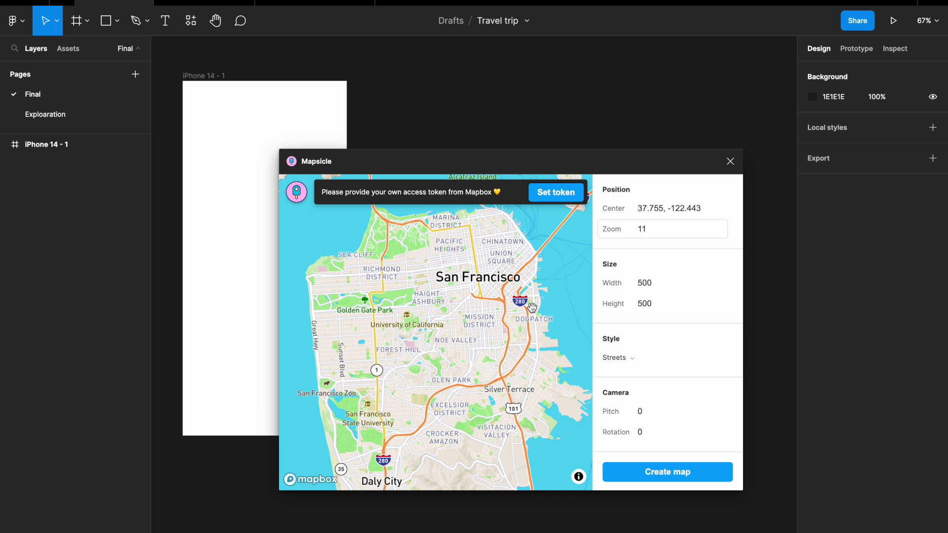
Zoom the Mapsicle map out from San Francisco to the whole world at zoom level 0.
{"action": "scroll", "coordinate": [532, 308], "scroll_direction": "down", "scroll_amount": 10}
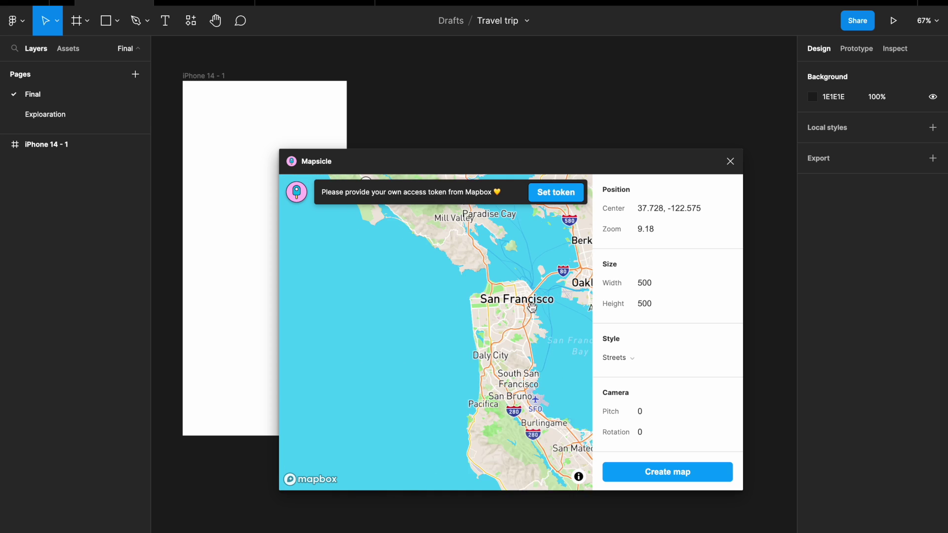
{"action": "scroll", "coordinate": [533, 308], "scroll_direction": "down", "scroll_amount": 9}
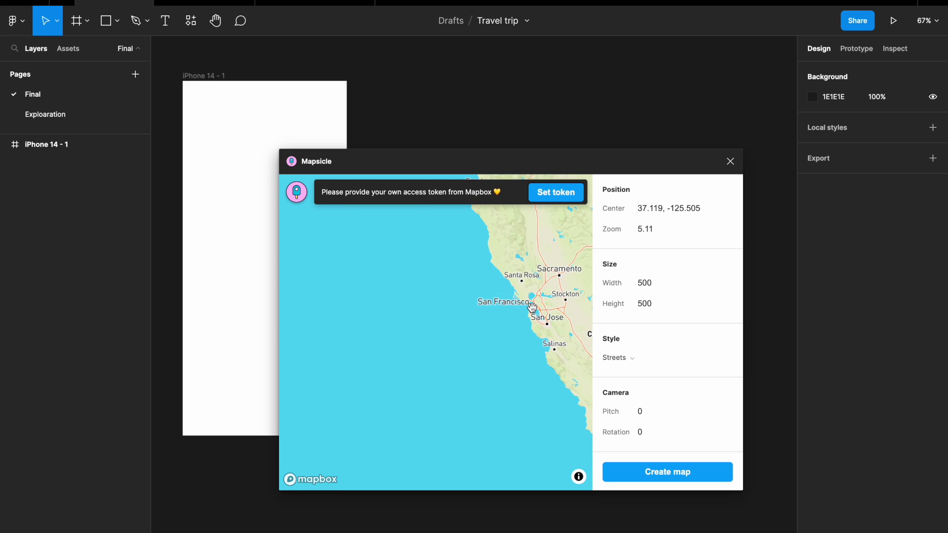
{"action": "scroll", "coordinate": [540, 303], "scroll_direction": "down", "scroll_amount": 11}
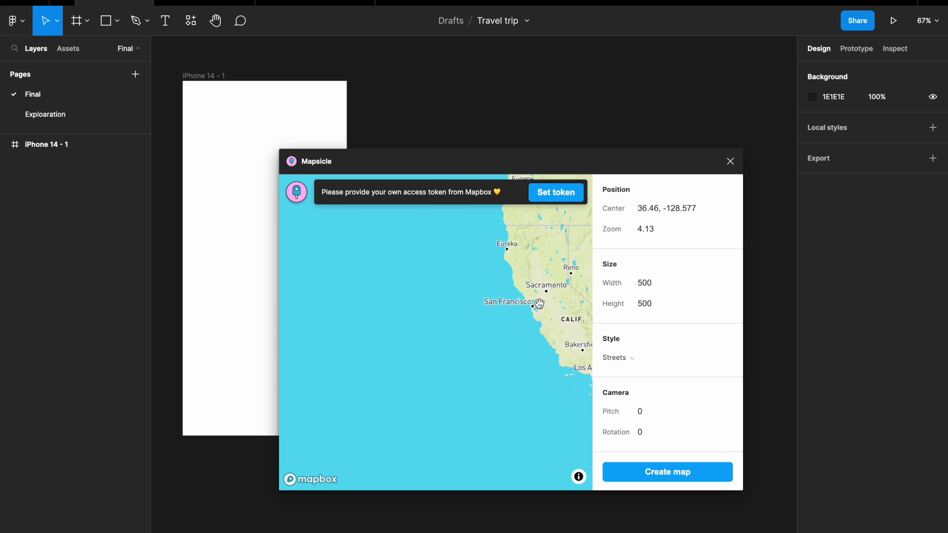
{"action": "scroll", "coordinate": [540, 304], "scroll_direction": "down", "scroll_amount": 4}
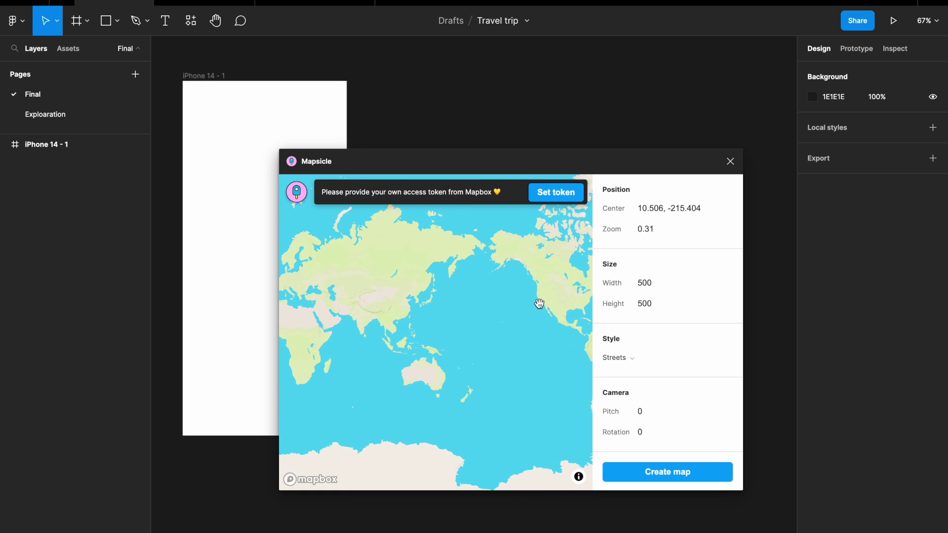
{"action": "scroll", "coordinate": [540, 303], "scroll_direction": "down", "scroll_amount": 3}
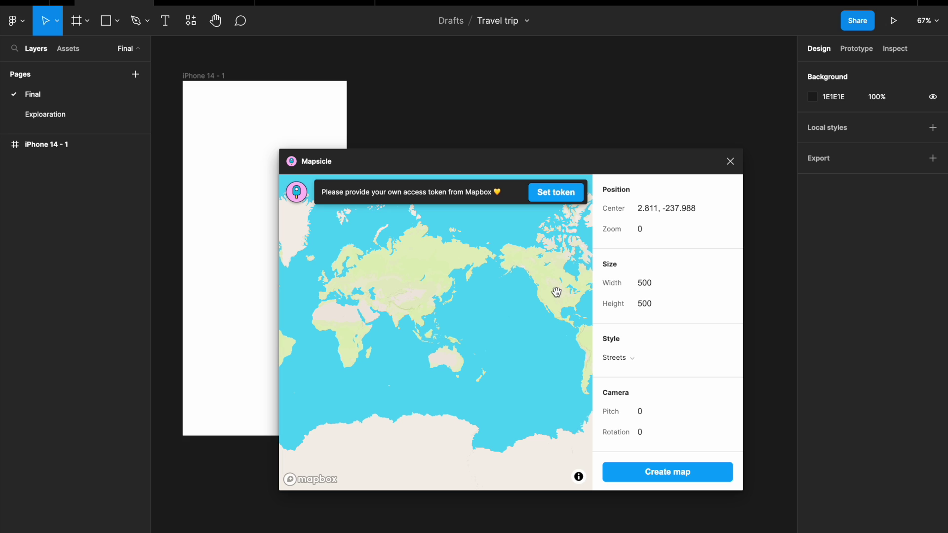
Set the Mapsicle map size to 1000 wide by 1000 high.
{"action": "left_click", "coordinate": [670, 285]}
{"action": "key", "text": "ctrl+a"}
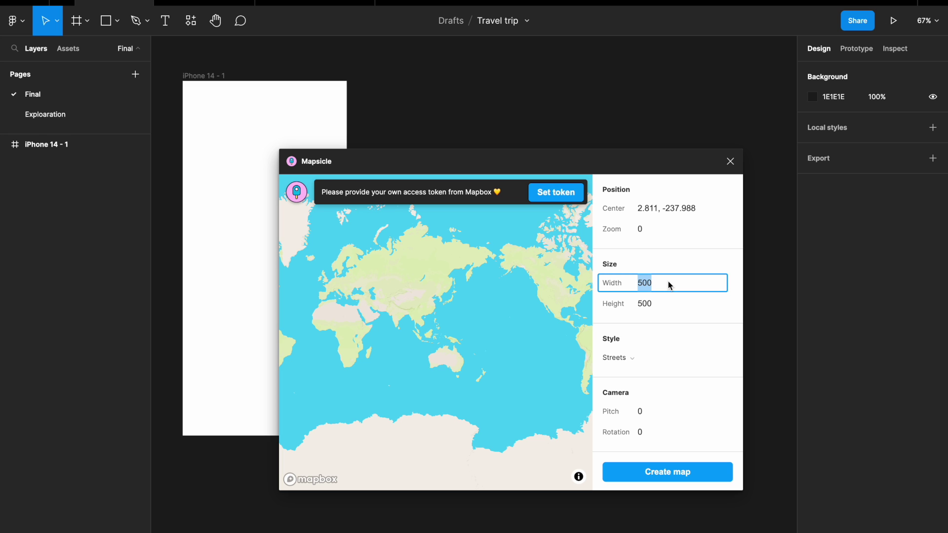
{"action": "type", "text": "1000"}
{"action": "key", "text": "Tab"}
{"action": "type", "text": "1000"}
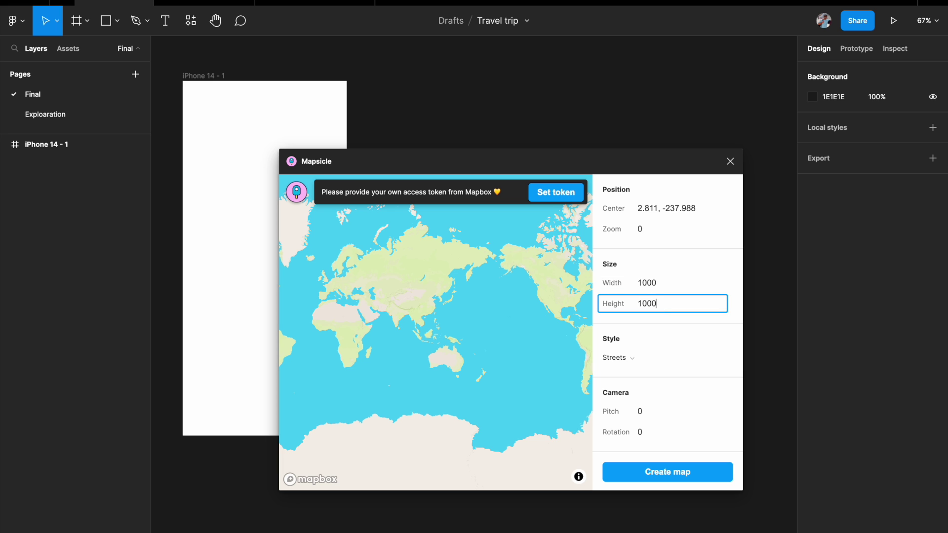
Switch the map style to Light and create the map on the canvas.
{"action": "left_click", "coordinate": [620, 358]}
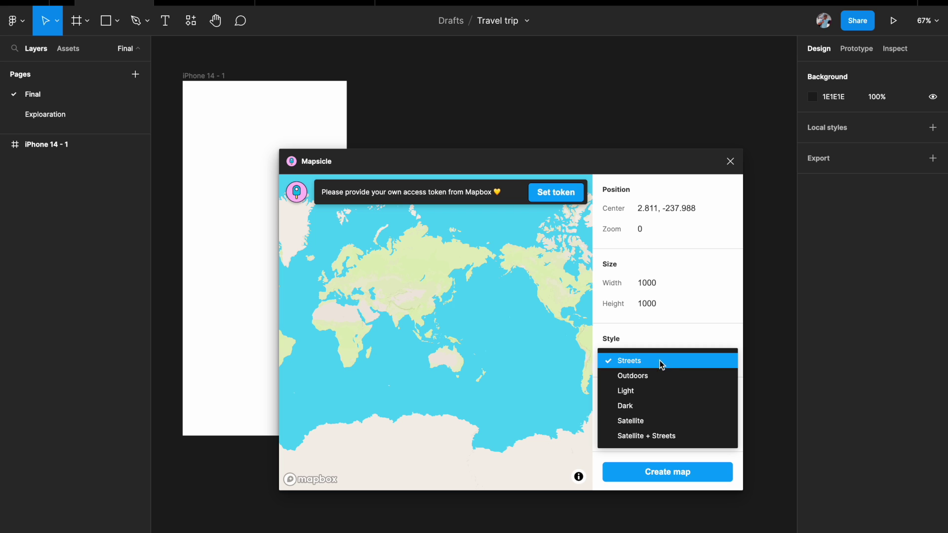
{"action": "left_click", "coordinate": [636, 395]}
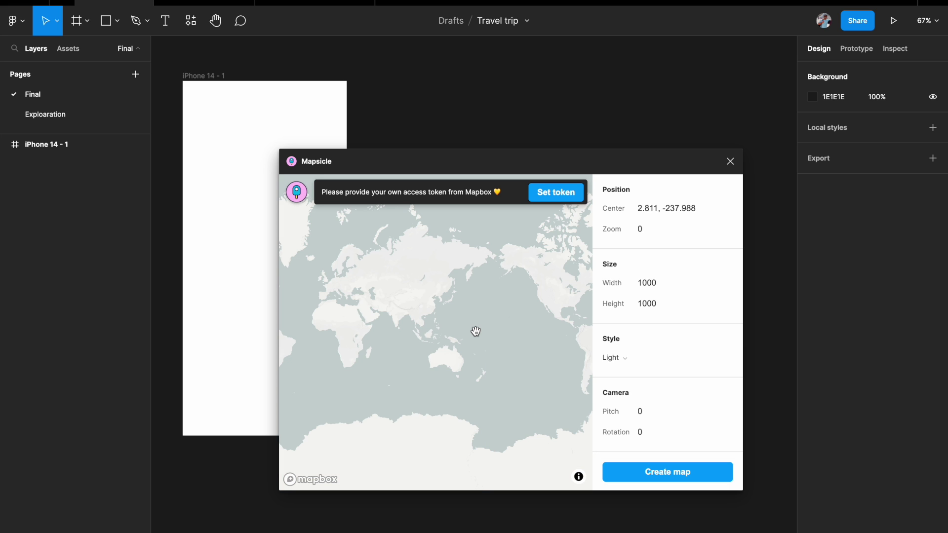
{"action": "left_click", "coordinate": [677, 475]}
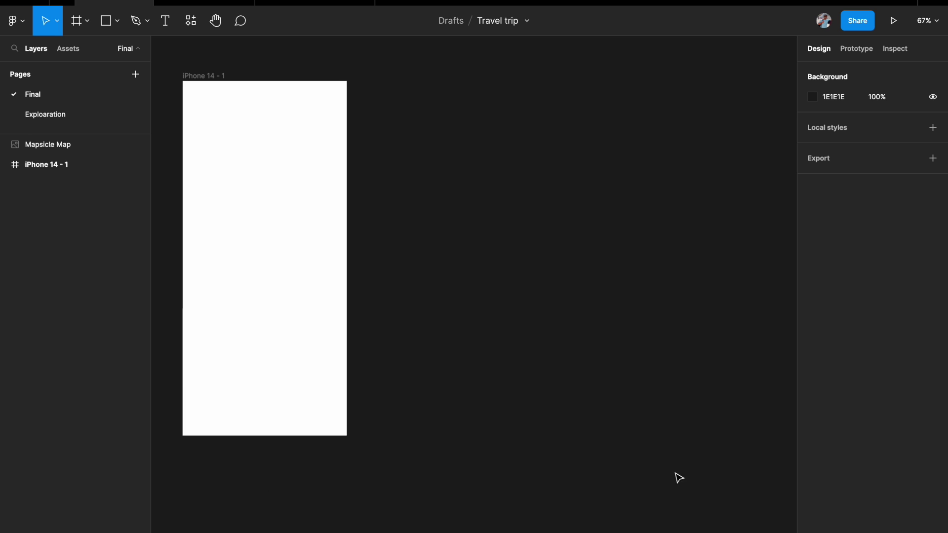
Place the map image to the right of the iPhone 14 - 1 frame, level with its top edge.
{"action": "left_click_drag", "start_coordinate": [524, 255], "coordinate": [642, 241]}
{"action": "scroll", "coordinate": [642, 242], "scroll_direction": "down", "scroll_amount": 3}
{"action": "scroll", "coordinate": [642, 242], "scroll_direction": "up", "scroll_amount": 1}
{"action": "scroll", "coordinate": [642, 242], "scroll_direction": "right", "scroll_amount": 1}
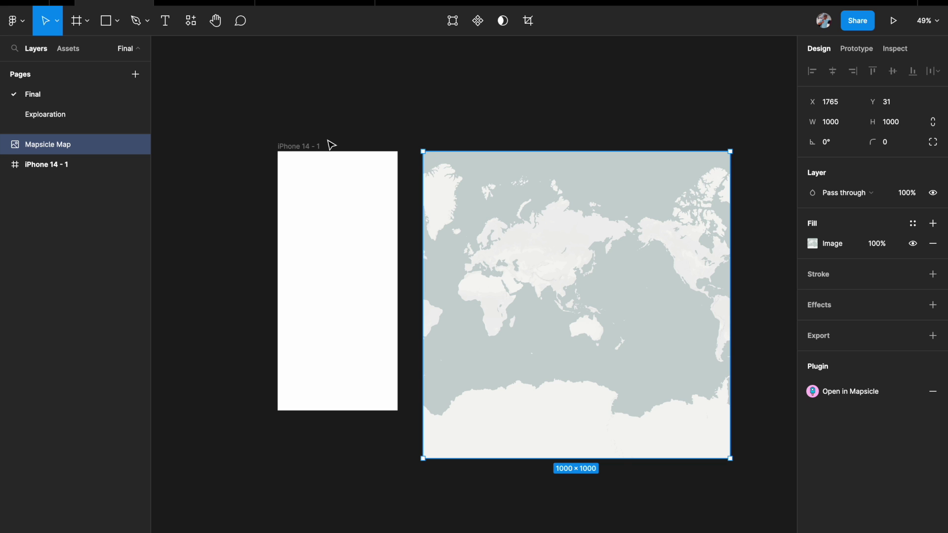
{"action": "left_click", "coordinate": [378, 123]}
{"action": "left_click", "coordinate": [465, 200]}
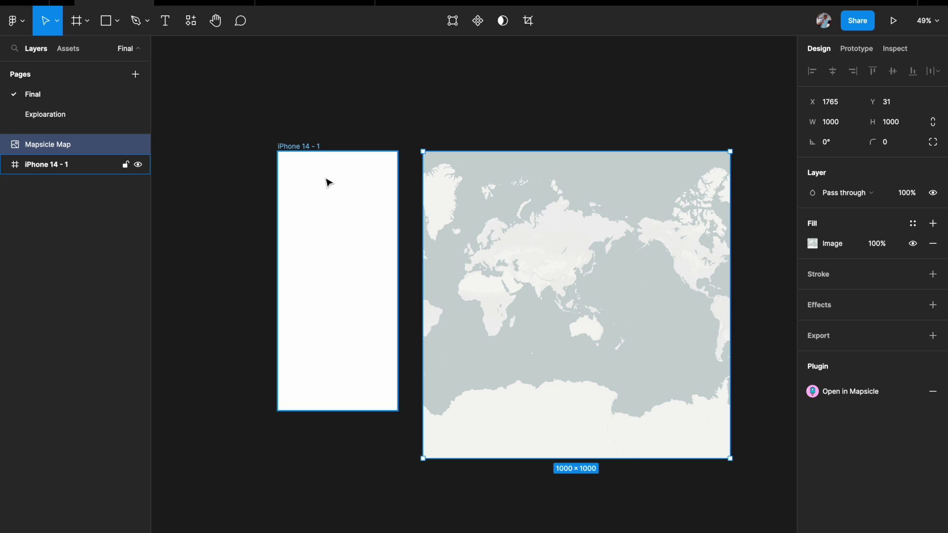
Fill the iPhone 14 - 1 frame with the map's sea colour CAD2D3, sampled from the map image.
{"action": "left_click", "coordinate": [319, 149]}
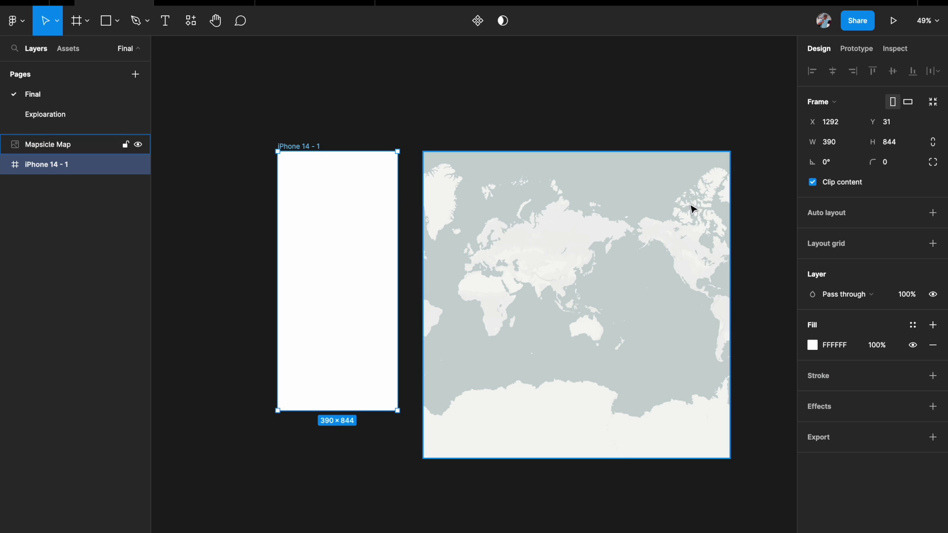
{"action": "left_click", "coordinate": [813, 346]}
{"action": "left_click", "coordinate": [665, 434]}
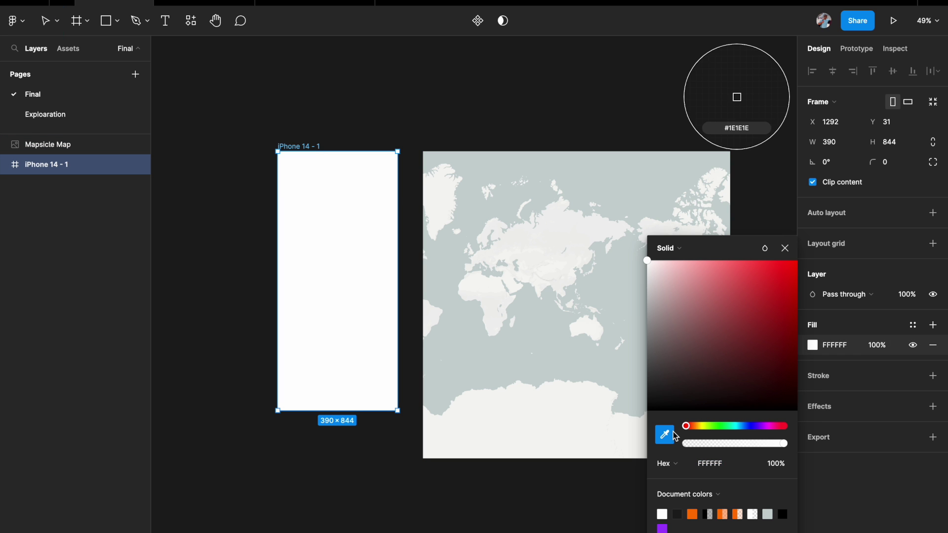
{"action": "left_click", "coordinate": [536, 332]}
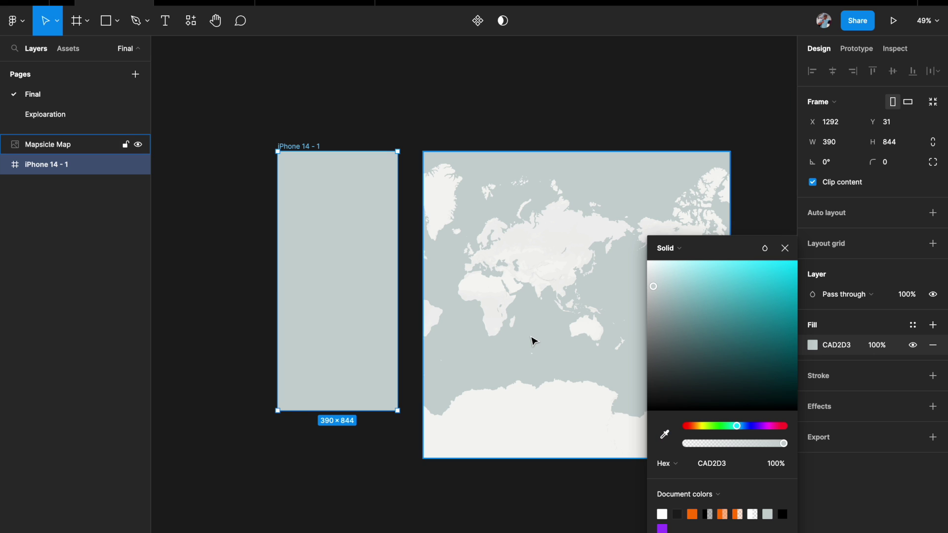
{"action": "scroll", "coordinate": [533, 339], "scroll_direction": "down", "scroll_amount": 2}
{"action": "scroll", "coordinate": [533, 339], "scroll_direction": "right", "scroll_amount": 2}
{"action": "scroll", "coordinate": [532, 339], "scroll_direction": "up", "scroll_amount": 2}
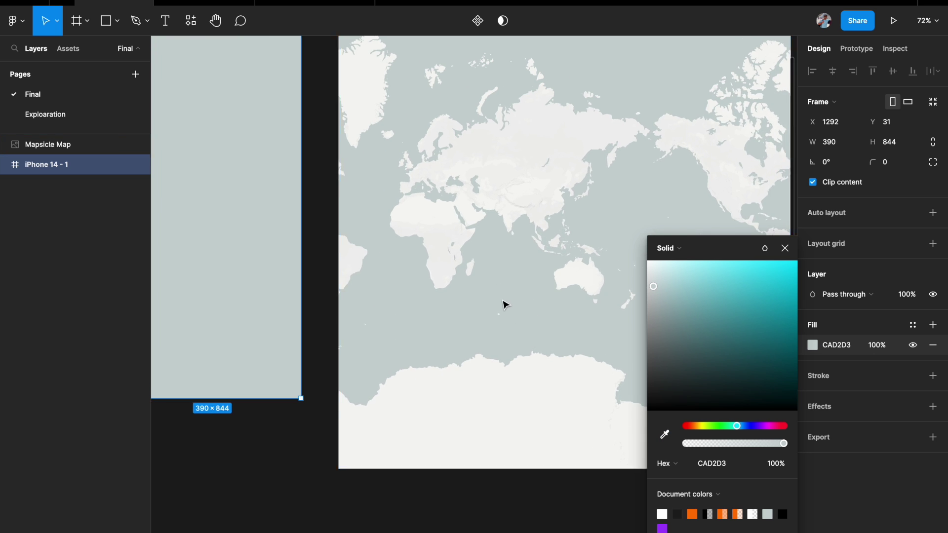
{"action": "scroll", "coordinate": [502, 303], "scroll_direction": "up", "scroll_amount": 1}
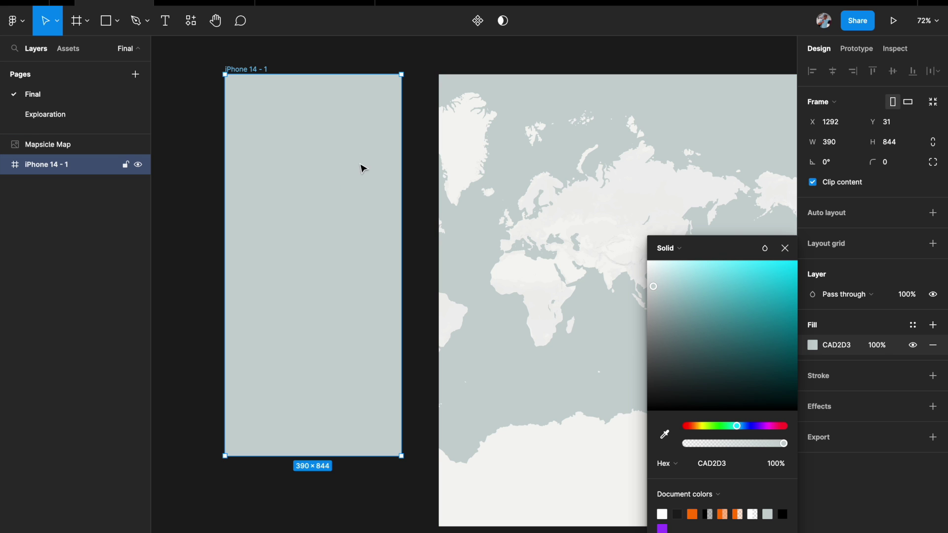
{"action": "left_click", "coordinate": [784, 248]}
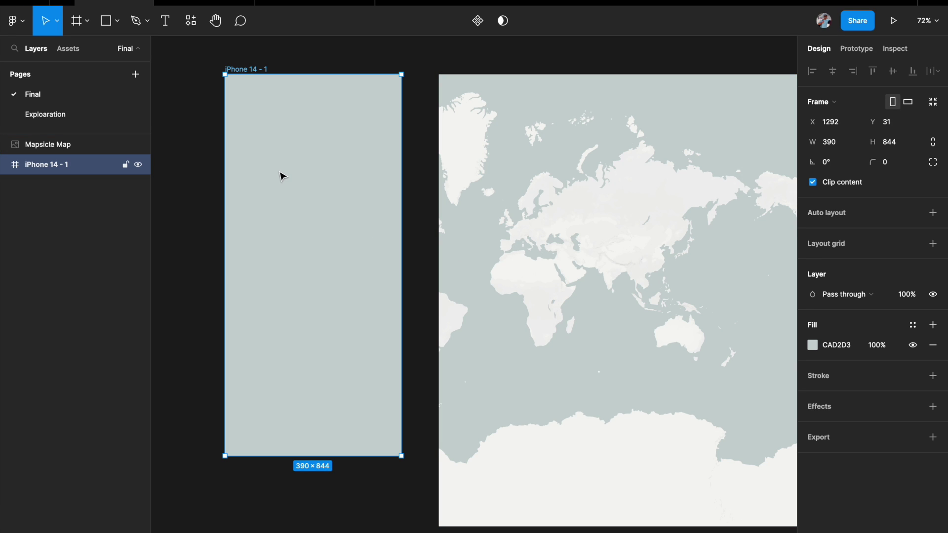
Deselect the frame and check the destination card transition in the prototype preview.
{"action": "scroll", "coordinate": [282, 176], "scroll_direction": "down", "scroll_amount": 3}
{"action": "scroll", "coordinate": [282, 176], "scroll_direction": "down", "scroll_amount": 2}
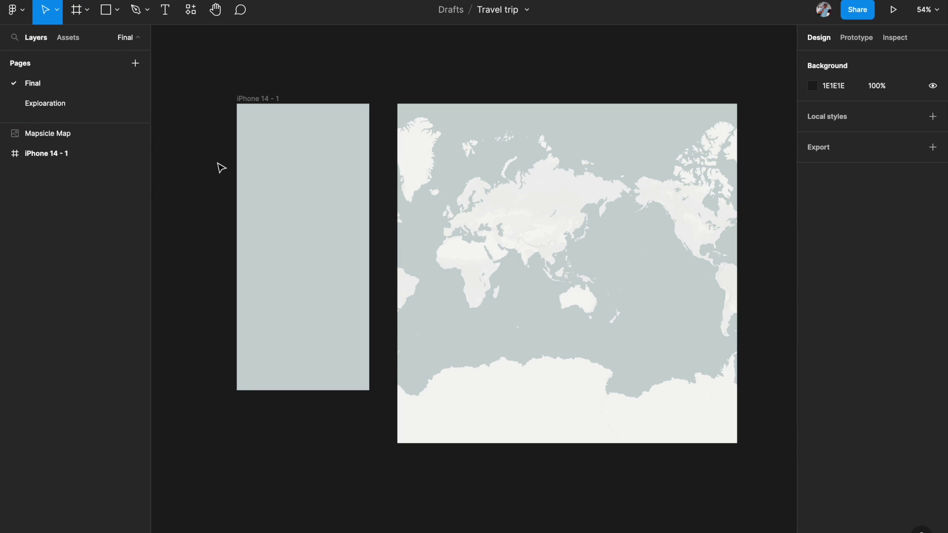
{"action": "key", "text": "ctrl+alt+Return"}
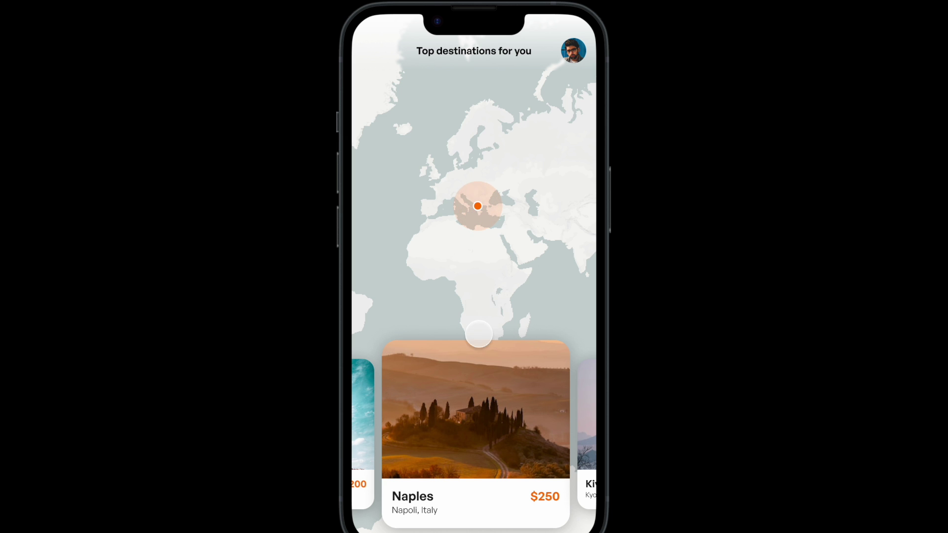
{"action": "left_click_drag", "start_coordinate": [455, 401], "coordinate": [546, 398]}
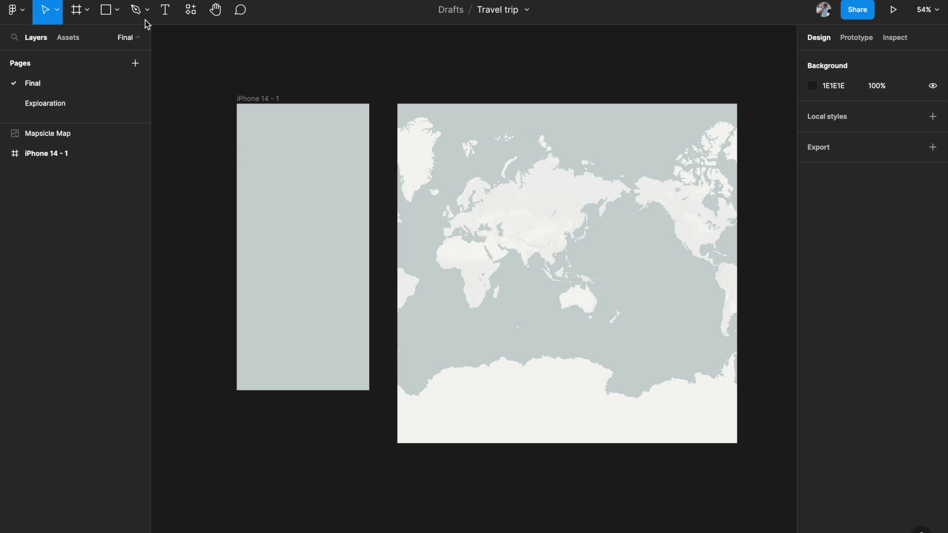
Collapse the list of pages above the layers of the Final page.
{"action": "scroll", "coordinate": [281, 260], "scroll_direction": "down", "scroll_amount": 3}
{"action": "scroll", "coordinate": [281, 260], "scroll_direction": "left", "scroll_amount": 3}
{"action": "scroll", "coordinate": [286, 261], "scroll_direction": "up", "scroll_amount": 3}
{"action": "scroll", "coordinate": [286, 261], "scroll_direction": "right", "scroll_amount": 1}
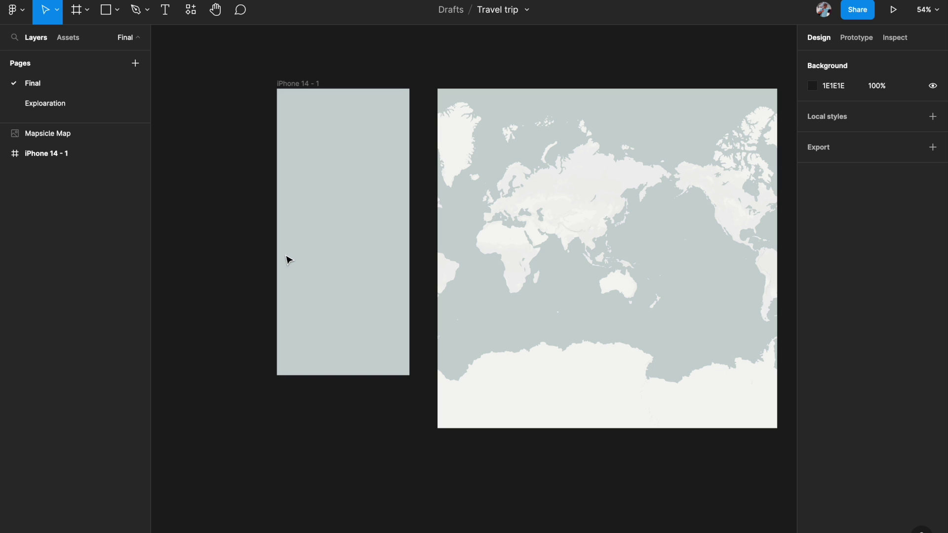
{"action": "left_click", "coordinate": [138, 38]}
{"action": "scroll", "coordinate": [348, 246], "scroll_direction": "left", "scroll_amount": 3}
{"action": "scroll", "coordinate": [348, 245], "scroll_direction": "down", "scroll_amount": 1}
{"action": "scroll", "coordinate": [349, 245], "scroll_direction": "right", "scroll_amount": 2}
{"action": "scroll", "coordinate": [349, 245], "scroll_direction": "up", "scroll_amount": 1}
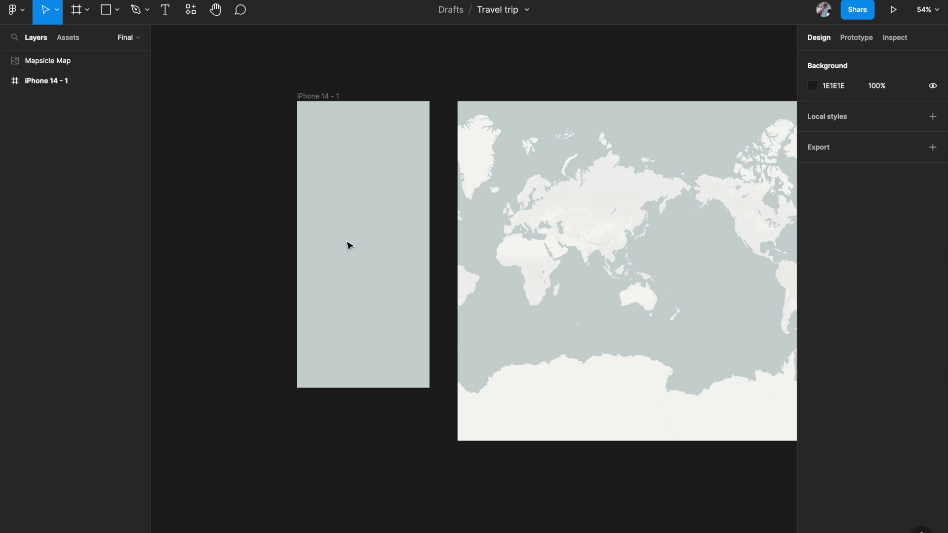
{"action": "scroll", "coordinate": [349, 245], "scroll_direction": "down", "scroll_amount": 5}
{"action": "scroll", "coordinate": [349, 246], "scroll_direction": "down", "scroll_amount": 5}
{"action": "scroll", "coordinate": [349, 246], "scroll_direction": "down", "scroll_amount": 3, "text": "ctrl"}
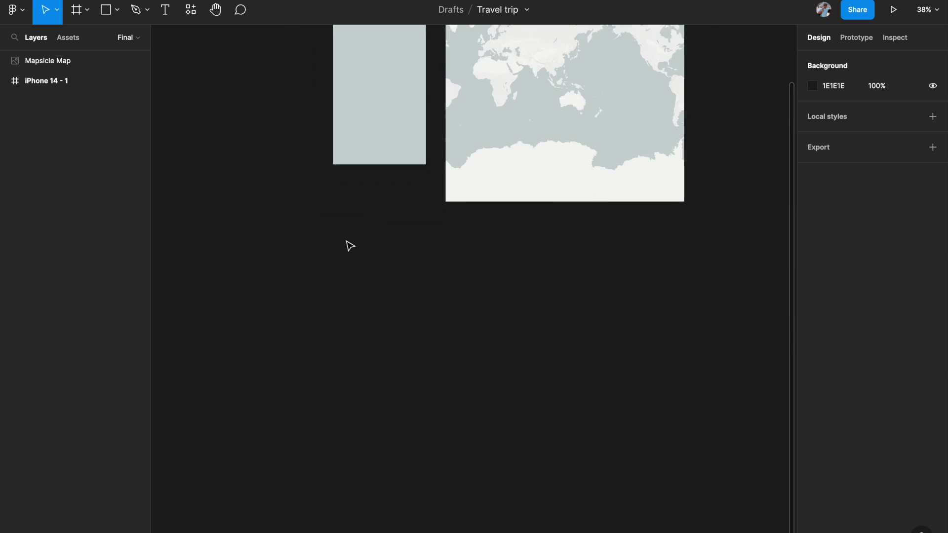
{"action": "scroll", "coordinate": [348, 252], "scroll_direction": "down", "scroll_amount": 3}
{"action": "scroll", "coordinate": [348, 252], "scroll_direction": "left", "scroll_amount": 2}
{"action": "scroll", "coordinate": [328, 314], "scroll_direction": "up", "scroll_amount": 2, "text": "ctrl"}
{"action": "scroll", "coordinate": [329, 313], "scroll_direction": "right", "scroll_amount": 2}
{"action": "scroll", "coordinate": [328, 313], "scroll_direction": "up", "scroll_amount": 1}
{"action": "scroll", "coordinate": [331, 314], "scroll_direction": "up", "scroll_amount": 3, "text": "ctrl"}
{"action": "scroll", "coordinate": [331, 314], "scroll_direction": "up", "scroll_amount": 5}
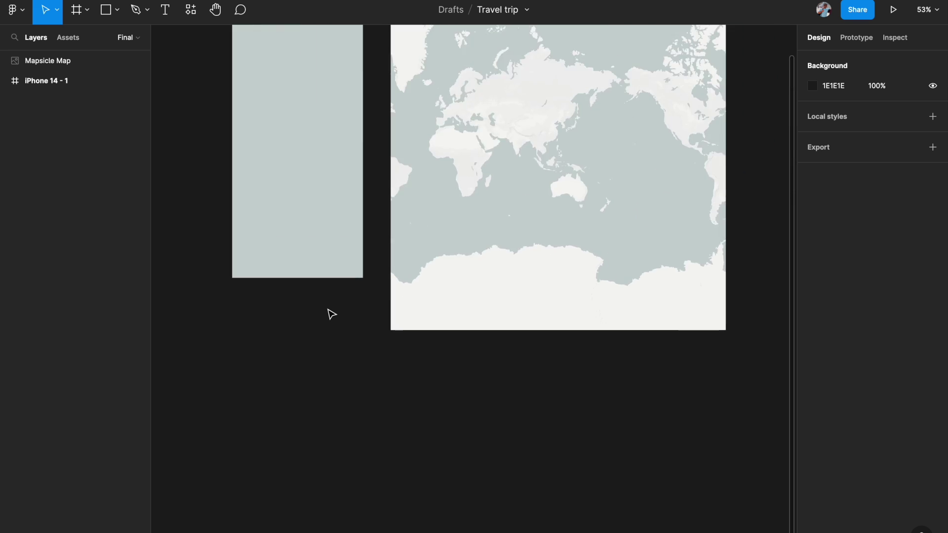
{"action": "scroll", "coordinate": [332, 311], "scroll_direction": "down", "scroll_amount": 2, "text": "ctrl"}
{"action": "scroll", "coordinate": [409, 273], "scroll_direction": "up", "scroll_amount": 3, "text": "ctrl"}
{"action": "scroll", "coordinate": [408, 273], "scroll_direction": "down", "scroll_amount": 1}
{"action": "scroll", "coordinate": [409, 273], "scroll_direction": "right", "scroll_amount": 1}
{"action": "scroll", "coordinate": [454, 262], "scroll_direction": "up", "scroll_amount": 5, "text": "ctrl"}
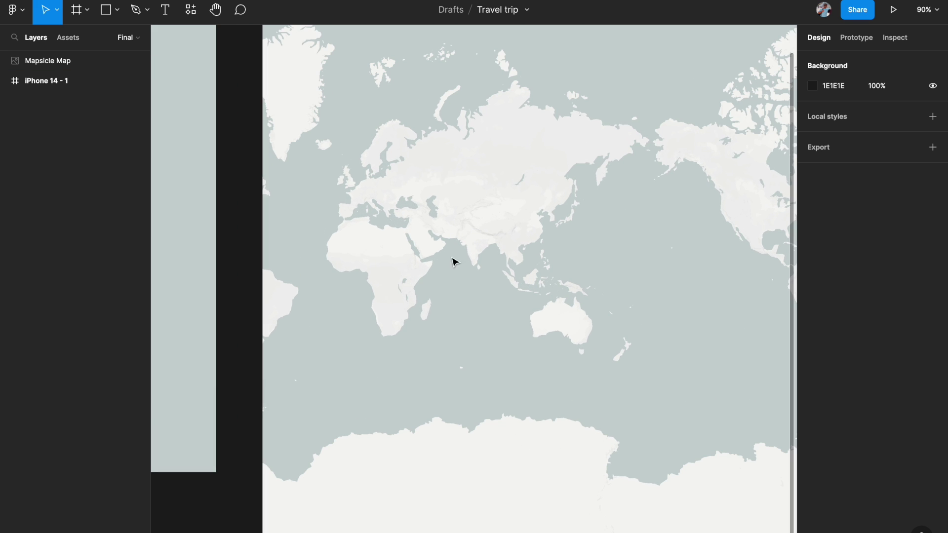
{"action": "scroll", "coordinate": [473, 244], "scroll_direction": "up", "scroll_amount": 3, "text": "ctrl"}
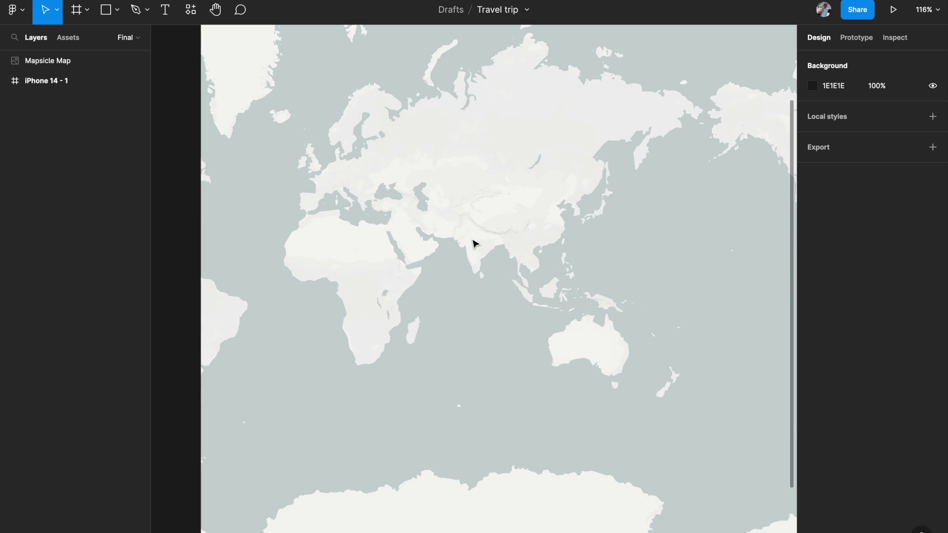
{"action": "key", "text": "r"}
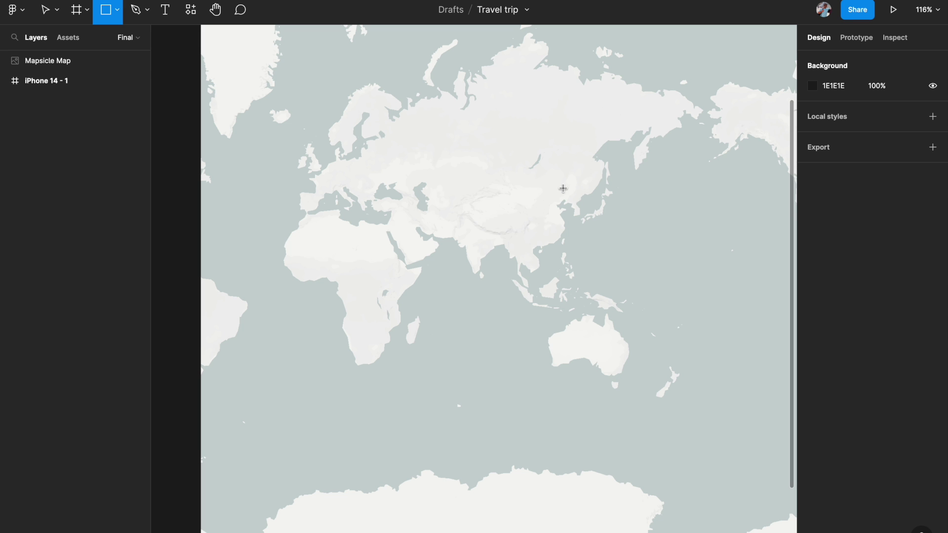
{"action": "left_click_drag", "start_coordinate": [557, 183], "coordinate": [590, 220]}
{"action": "scroll", "coordinate": [578, 206], "scroll_direction": "up", "scroll_amount": 5, "text": "ctrl"}
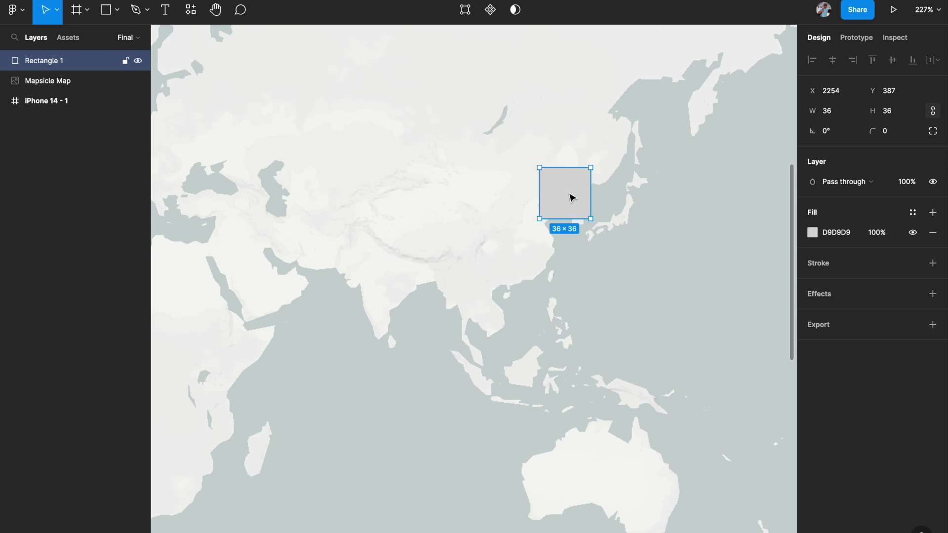
{"action": "scroll", "coordinate": [567, 190], "scroll_direction": "down", "scroll_amount": 3, "text": "ctrl"}
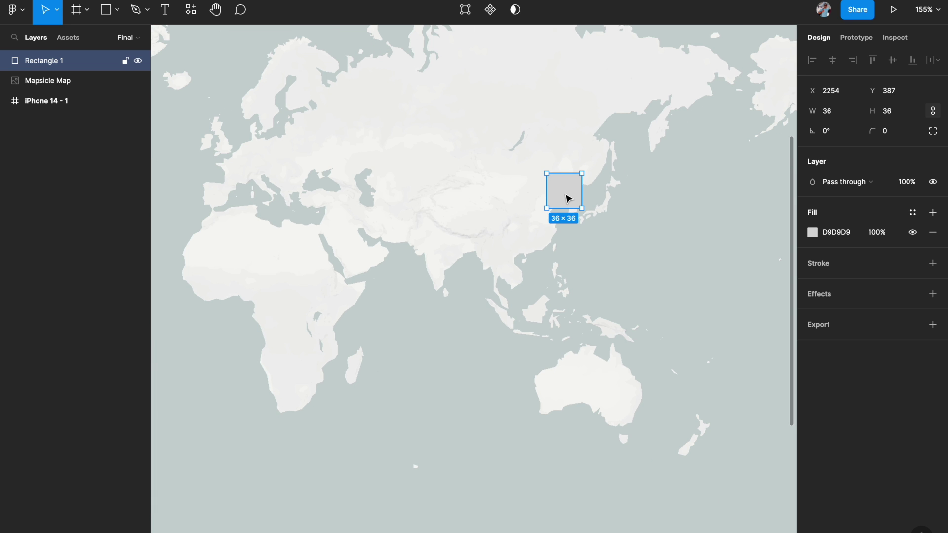
{"action": "key", "text": "Delete"}
Create a 40 × 40 frame on the empty canvas below the iPhone 14 - 1 frame.
{"action": "scroll", "coordinate": [568, 198], "scroll_direction": "down", "scroll_amount": 10}
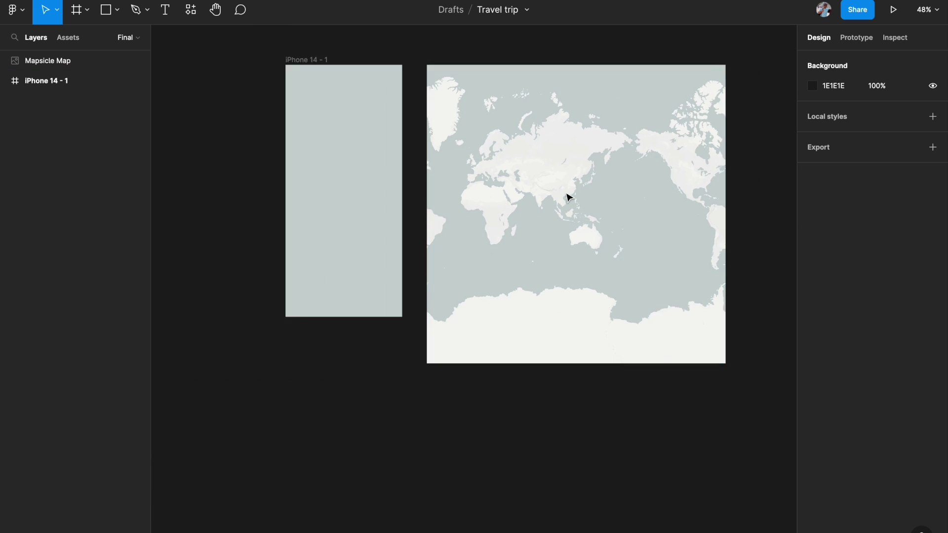
{"action": "scroll", "coordinate": [569, 198], "scroll_direction": "down", "scroll_amount": 1}
{"action": "scroll", "coordinate": [401, 290], "scroll_direction": "up", "scroll_amount": 3, "text": "ctrl"}
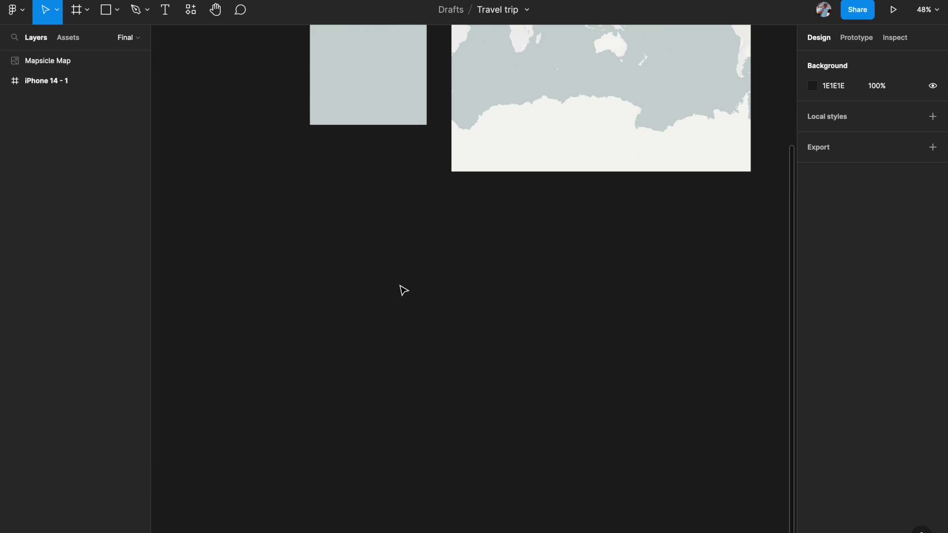
{"action": "key", "text": "f"}
{"action": "left_click_drag", "start_coordinate": [345, 256], "coordinate": [380, 291]}
{"action": "left_click", "coordinate": [904, 136]}
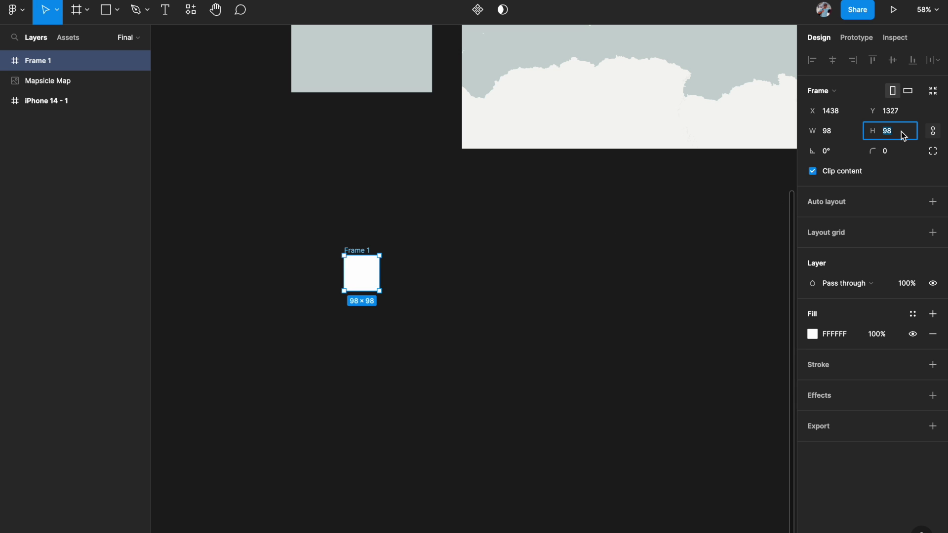
{"action": "type", "text": "40"}
{"action": "key", "text": "Return"}
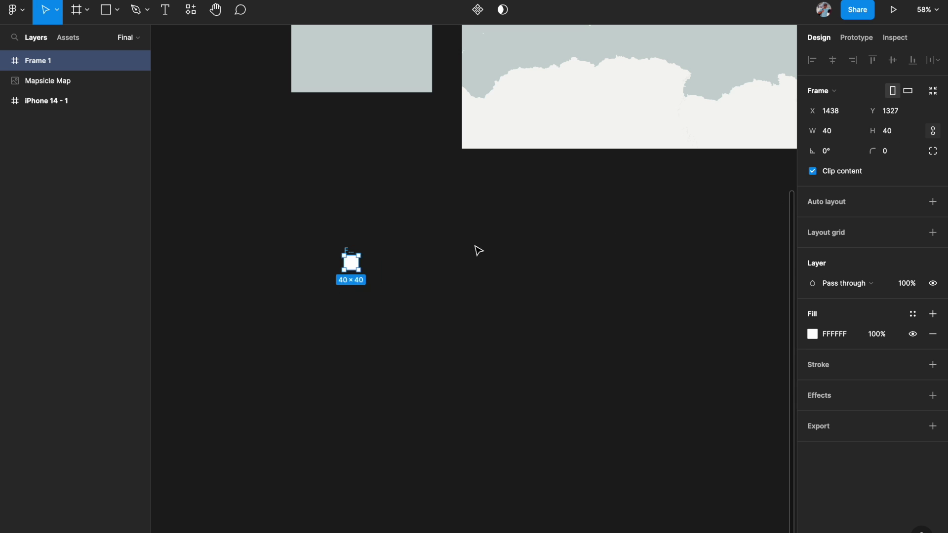
Draw a 40 × 40 circle inside Frame 1 and centre it horizontally so it fills the frame.
{"action": "scroll", "coordinate": [477, 250], "scroll_direction": "left", "scroll_amount": 3}
{"action": "scroll", "coordinate": [476, 249], "scroll_direction": "up", "scroll_amount": 10}
{"action": "left_click", "coordinate": [493, 255]}
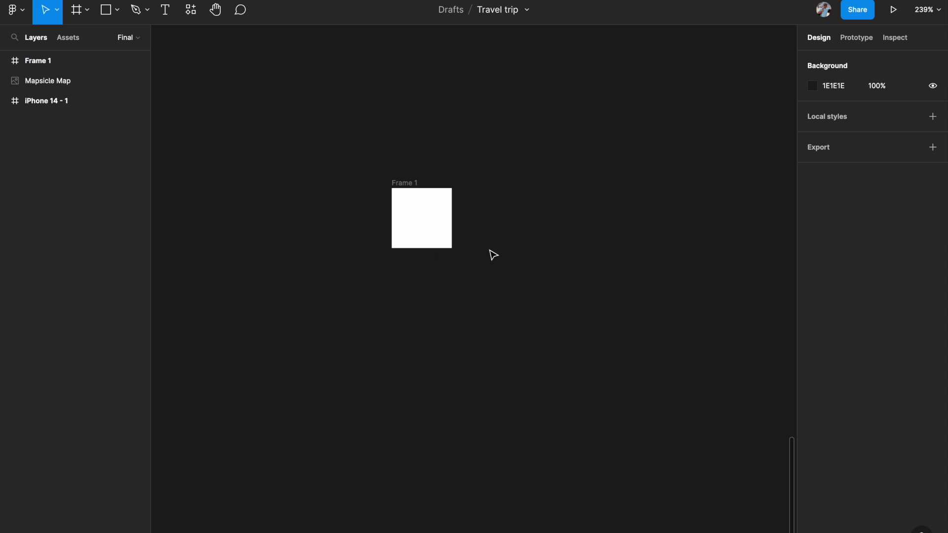
{"action": "scroll", "coordinate": [413, 247], "scroll_direction": "up", "scroll_amount": 2}
{"action": "key", "text": "o"}
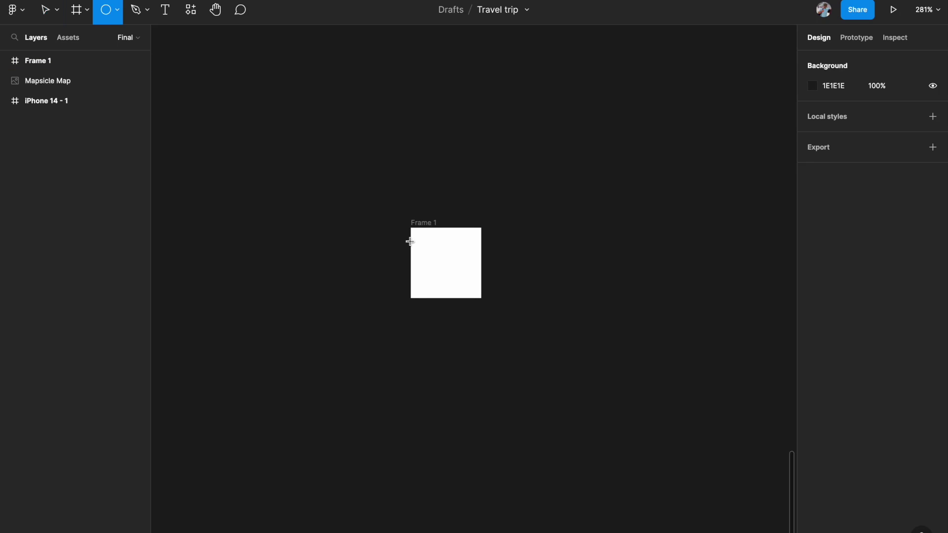
{"action": "left_click_drag", "start_coordinate": [425, 230], "coordinate": [495, 299]}
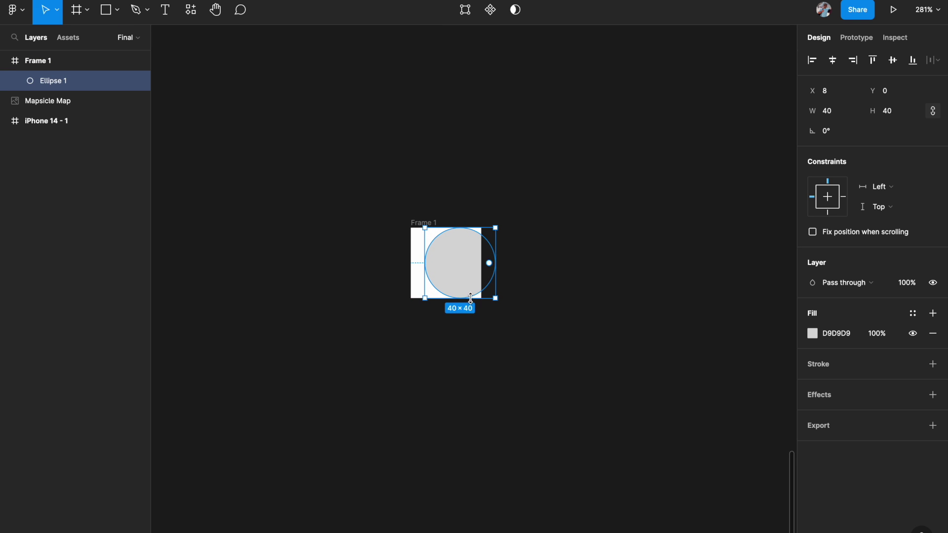
{"action": "left_click", "coordinate": [833, 60]}
{"action": "scroll", "coordinate": [546, 269], "scroll_direction": "up", "scroll_amount": 2}
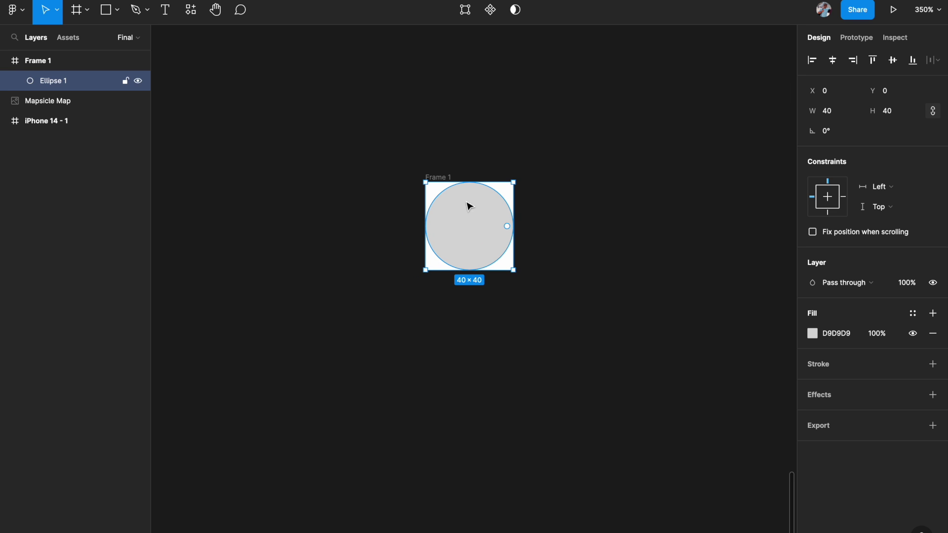
Fill the circle with the document's orange FF8125 at 50% opacity and rename its layer as bg.
{"action": "left_click", "coordinate": [813, 333]}
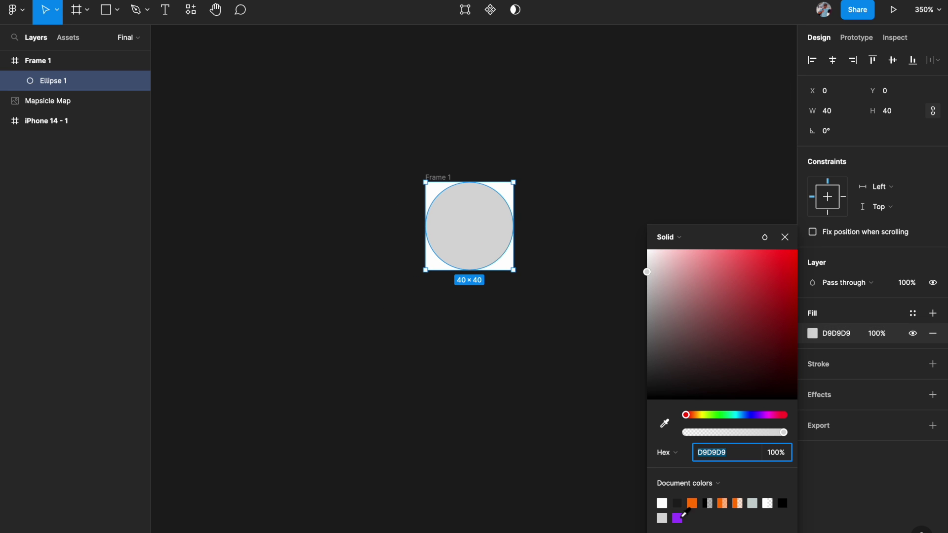
{"action": "left_click", "coordinate": [693, 503]}
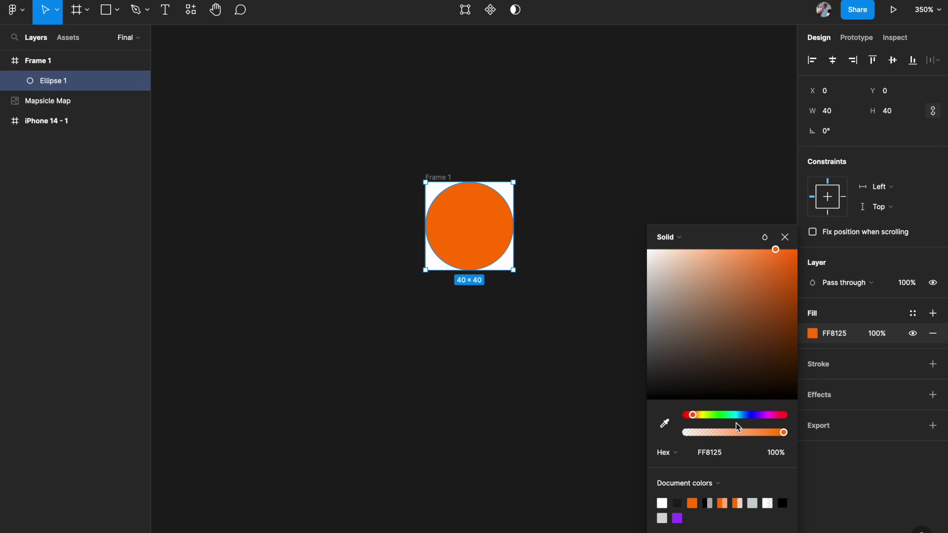
{"action": "left_click_drag", "start_coordinate": [749, 436], "coordinate": [737, 440]}
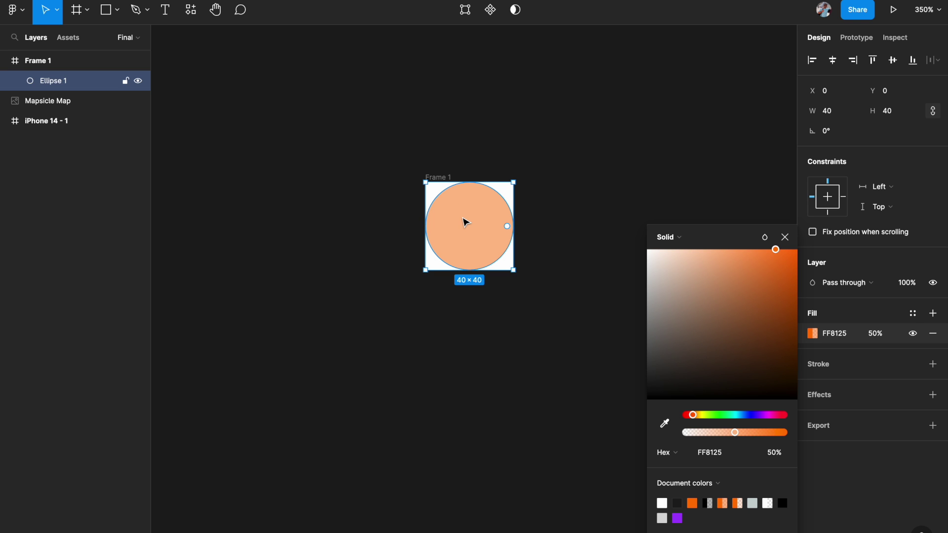
{"action": "left_click", "coordinate": [785, 237]}
{"action": "double_click", "coordinate": [60, 83]}
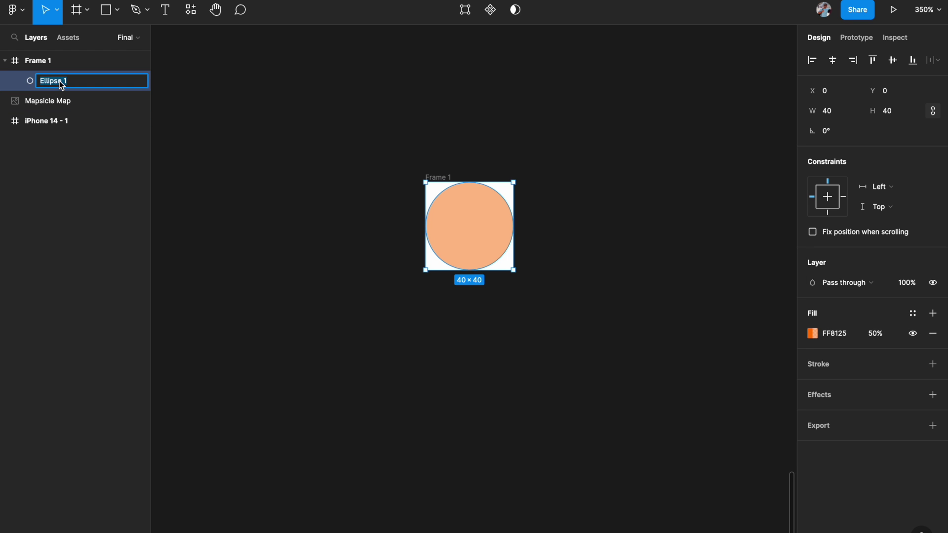
{"action": "type", "text": "bg"}
{"action": "key", "text": "Return"}
{"action": "scroll", "coordinate": [300, 178], "scroll_direction": "right", "scroll_amount": 2}
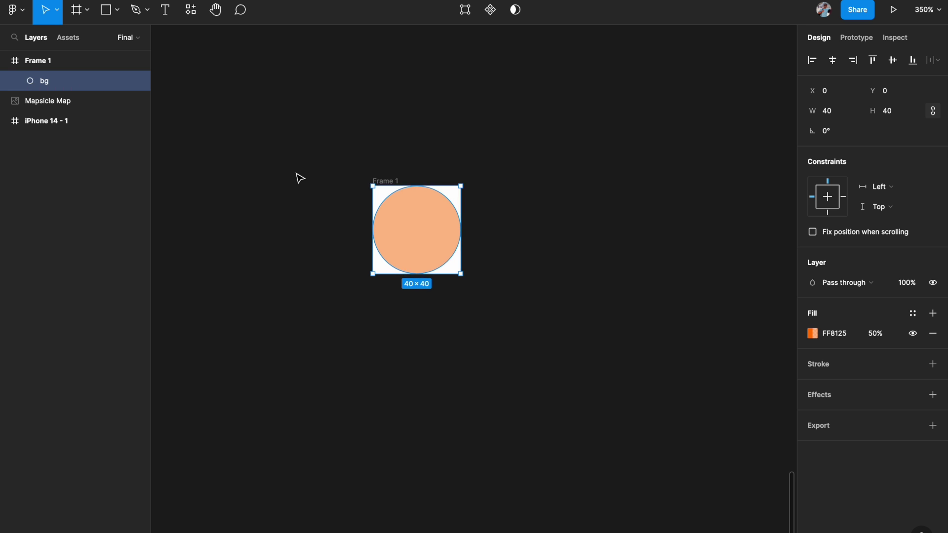
Draw a second circle over the bg circle in Frame 1 and set its size to 12 × 12.
{"action": "left_click", "coordinate": [299, 178]}
{"action": "scroll", "coordinate": [358, 226], "scroll_direction": "up", "scroll_amount": 3}
{"action": "scroll", "coordinate": [356, 224], "scroll_direction": "right", "scroll_amount": 2}
{"action": "key", "text": "o"}
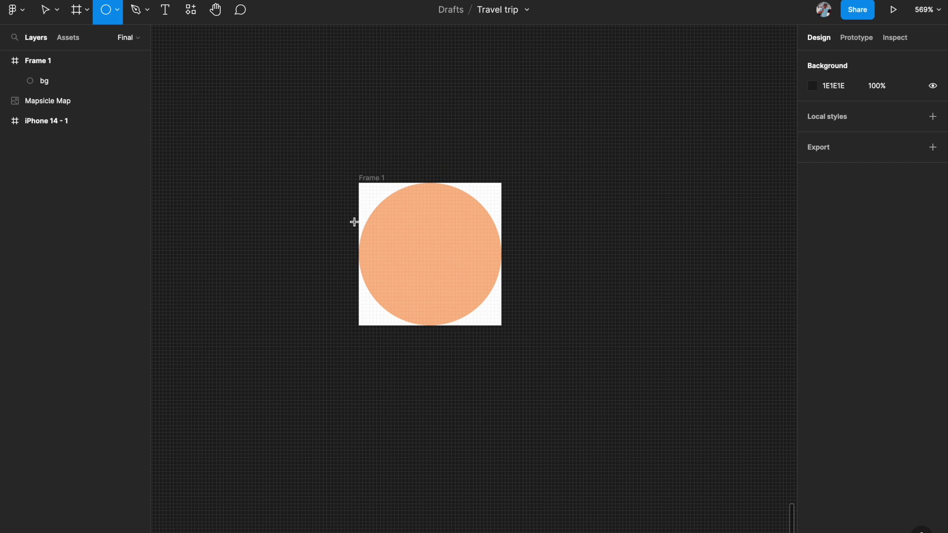
{"action": "left_click_drag", "start_coordinate": [406, 237], "coordinate": [430, 260]}
{"action": "left_click", "coordinate": [833, 118]}
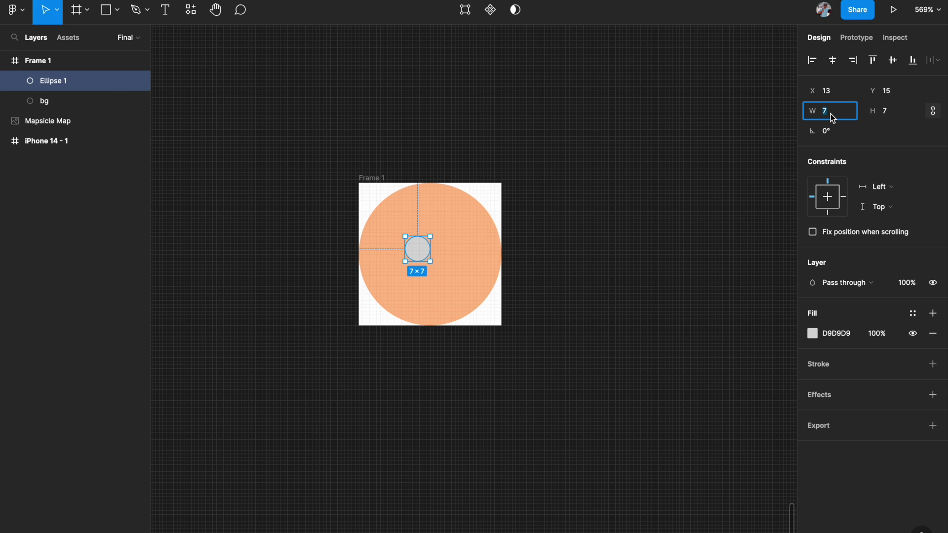
{"action": "type", "text": "24"}
{"action": "key", "text": "Return"}
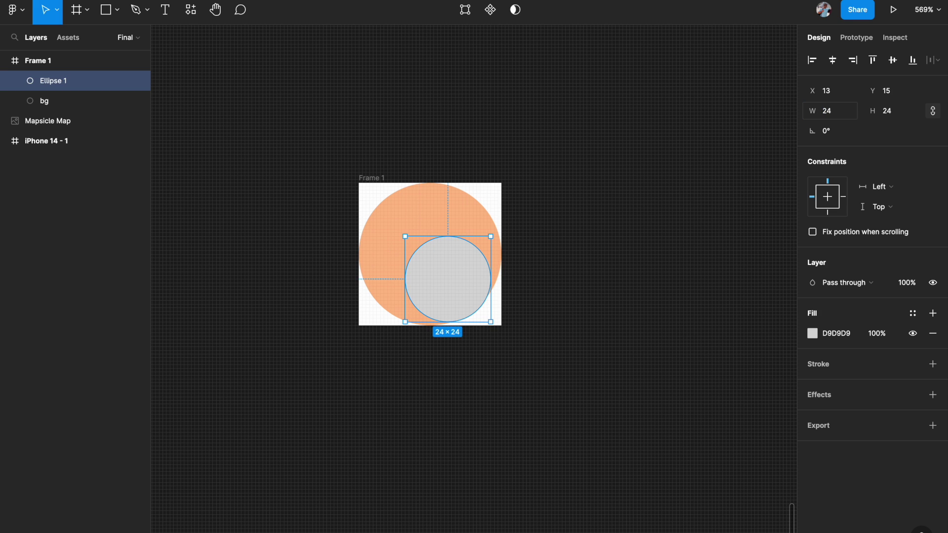
{"action": "left_click", "coordinate": [837, 118]}
{"action": "type", "text": "12"}
{"action": "key", "text": "Return"}
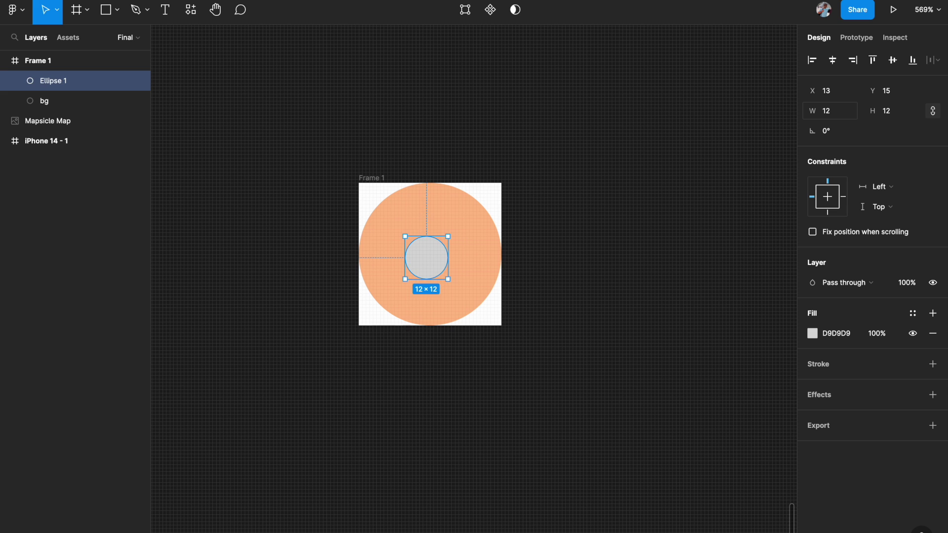
Centre the small circle horizontally and vertically in the frame and fill it with solid orange FF8125.
{"action": "left_click", "coordinate": [832, 60]}
{"action": "left_click", "coordinate": [888, 62]}
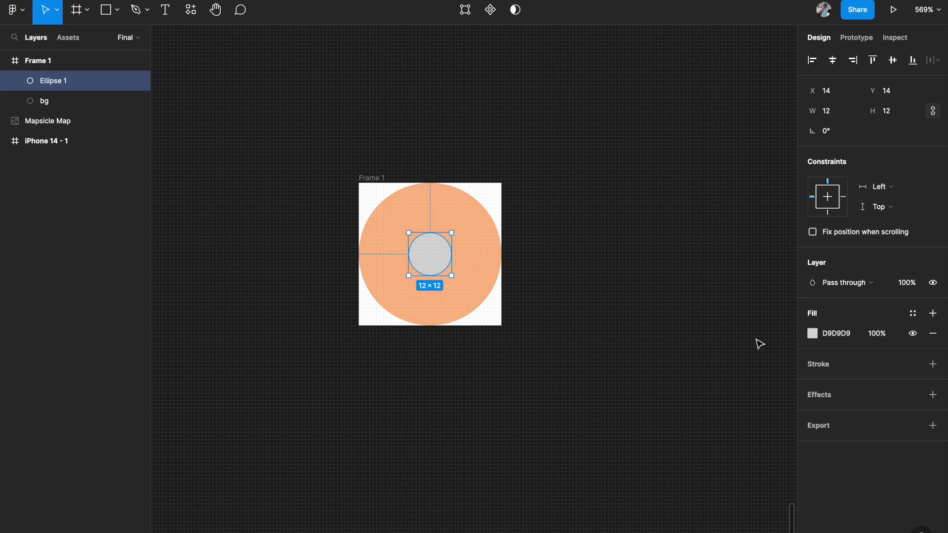
{"action": "left_click", "coordinate": [812, 333]}
{"action": "left_click", "coordinate": [692, 503]}
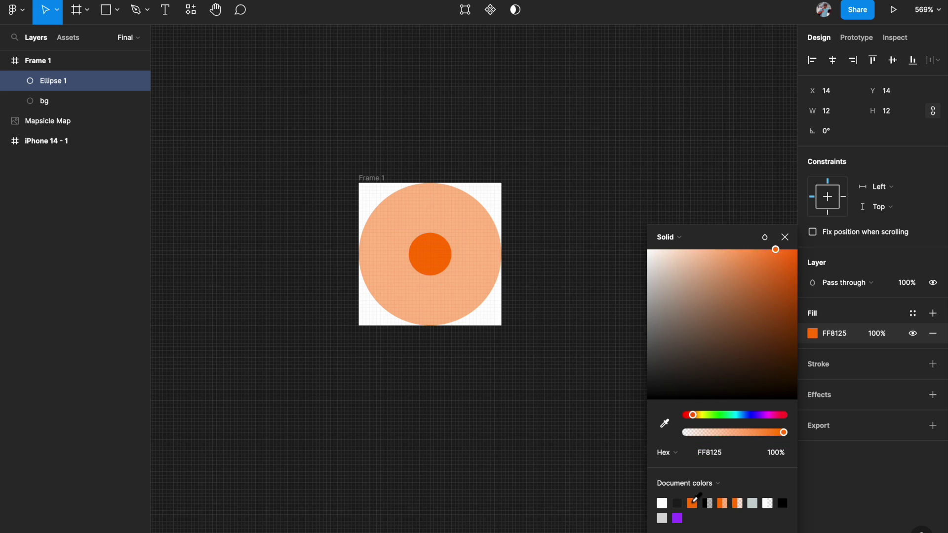
Give the small circle a white FFFFFF stroke, 2 thick and aligned to the center.
{"action": "left_click", "coordinate": [934, 364]}
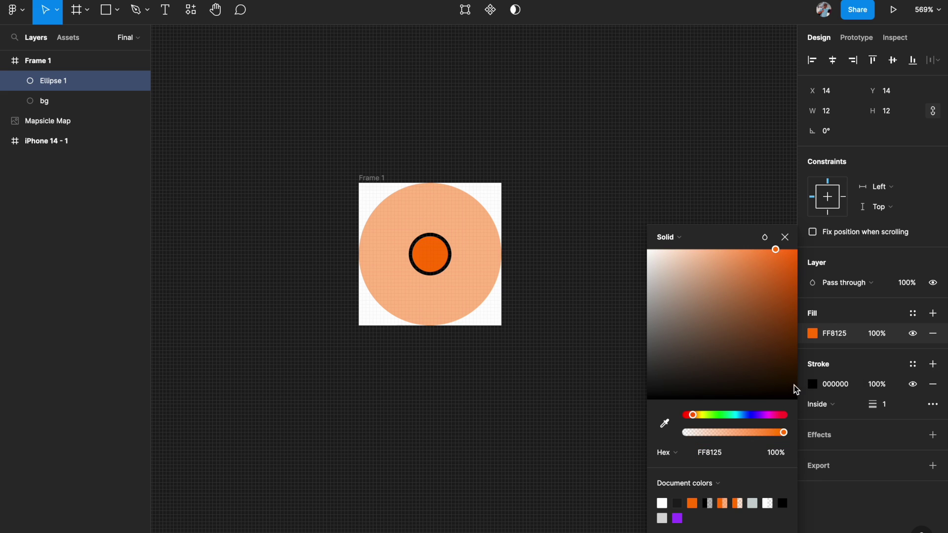
{"action": "left_click", "coordinate": [812, 384]}
{"action": "left_click_drag", "start_coordinate": [671, 268], "coordinate": [614, 229]}
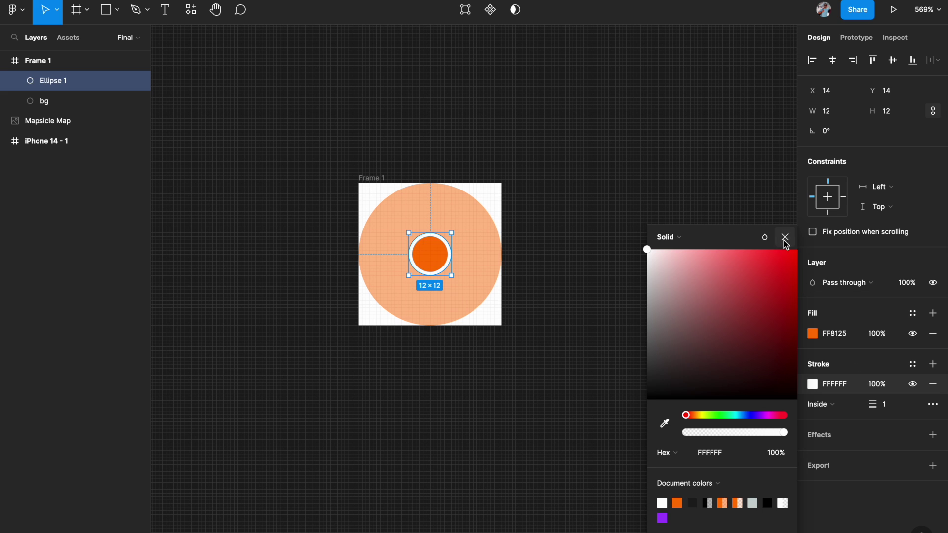
{"action": "left_click", "coordinate": [892, 410]}
{"action": "key", "text": "Up"}
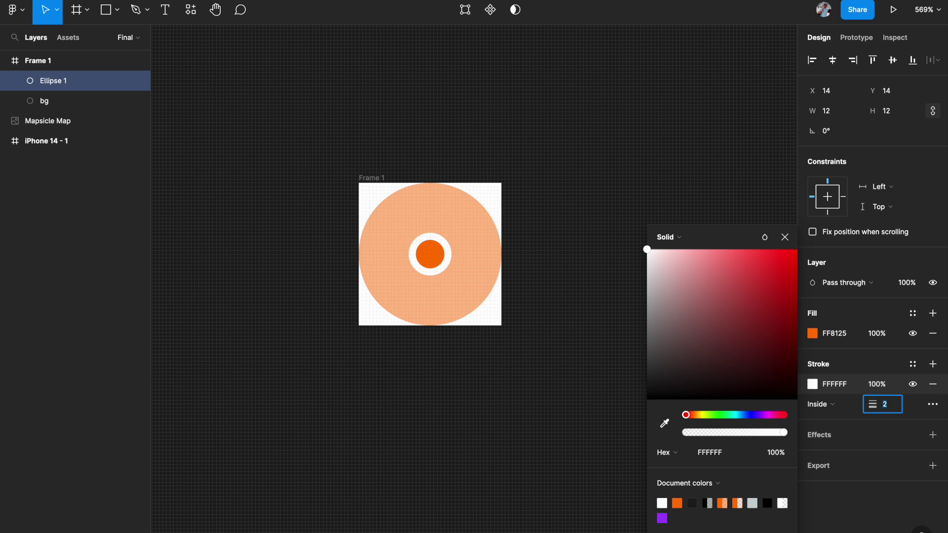
{"action": "left_click", "coordinate": [834, 403]}
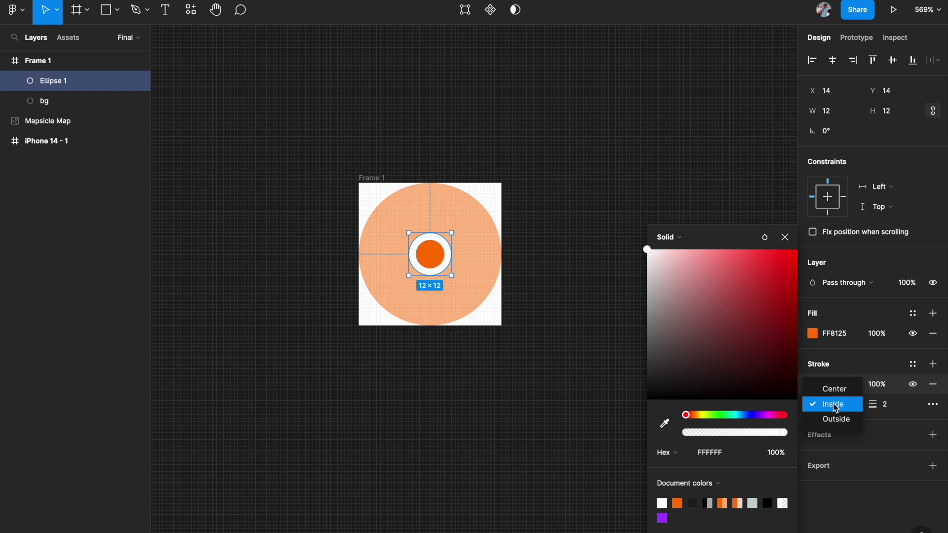
{"action": "left_click", "coordinate": [835, 389]}
{"action": "left_click", "coordinate": [785, 237]}
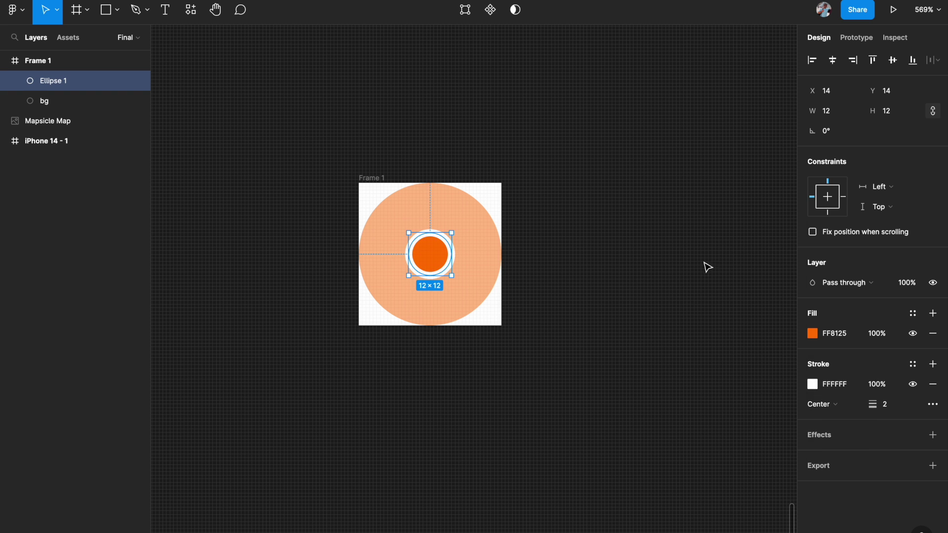
{"action": "left_click", "coordinate": [676, 279]}
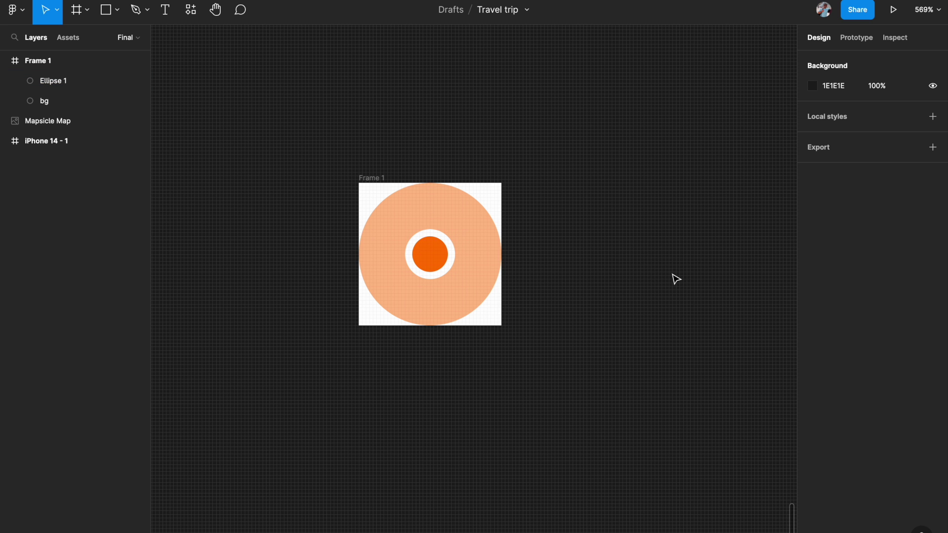
Rename the small inner circle's layer as location.
{"action": "scroll", "coordinate": [675, 279], "scroll_direction": "down", "scroll_amount": 3}
{"action": "scroll", "coordinate": [568, 272], "scroll_direction": "right", "scroll_amount": 1}
{"action": "scroll", "coordinate": [479, 265], "scroll_direction": "right", "scroll_amount": 2}
{"action": "scroll", "coordinate": [479, 265], "scroll_direction": "down", "scroll_amount": 2}
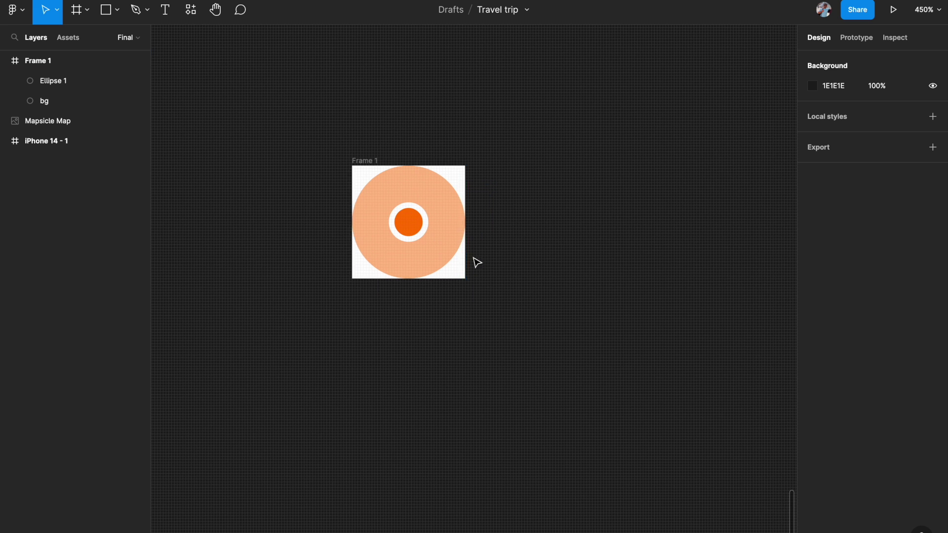
{"action": "left_click", "coordinate": [375, 165]}
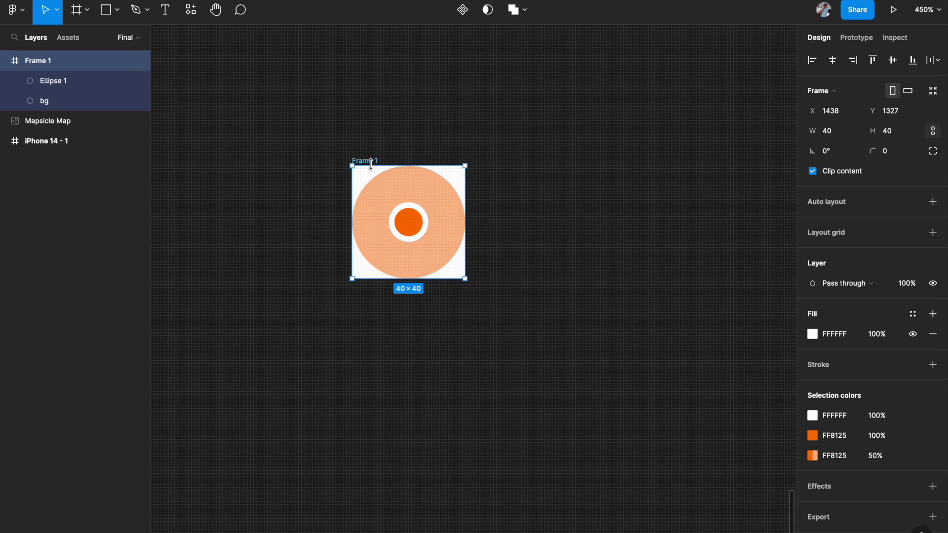
{"action": "left_click", "coordinate": [409, 225]}
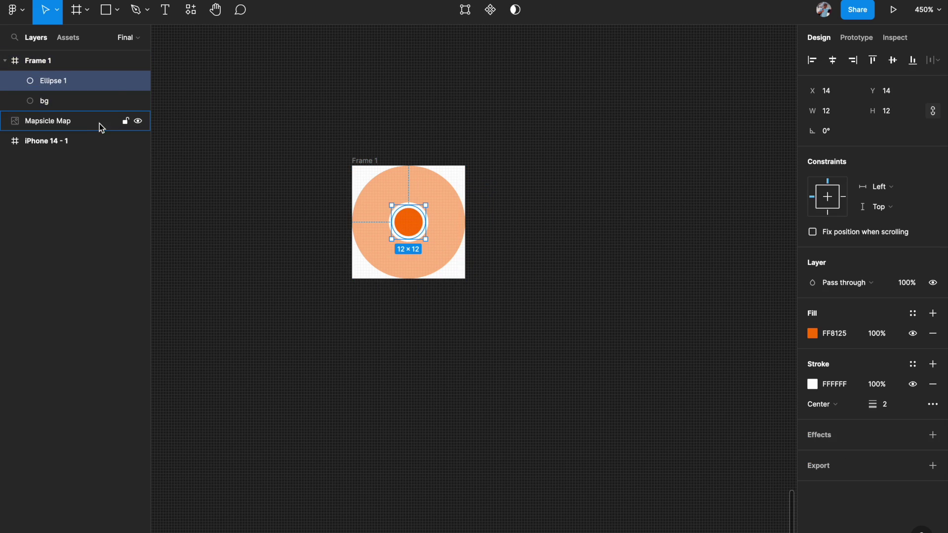
{"action": "double_click", "coordinate": [54, 83]}
{"action": "type", "text": "location"}
{"action": "key", "text": "Return"}
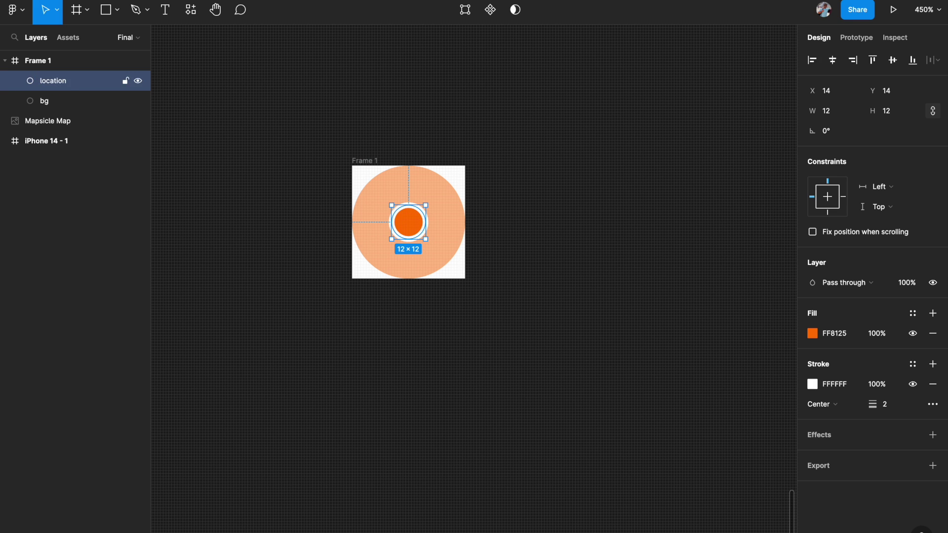
Duplicate Frame 1 beside the original, leaving a gap of 21 between the two frames.
{"action": "left_click", "coordinate": [203, 147]}
{"action": "left_click", "coordinate": [356, 162]}
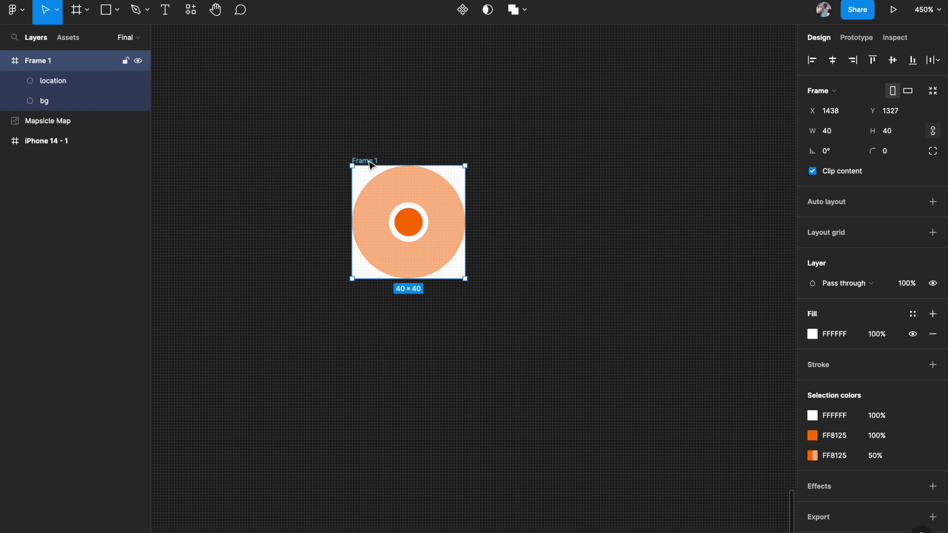
{"action": "left_click_drag", "start_coordinate": [395, 199], "coordinate": [573, 196]}
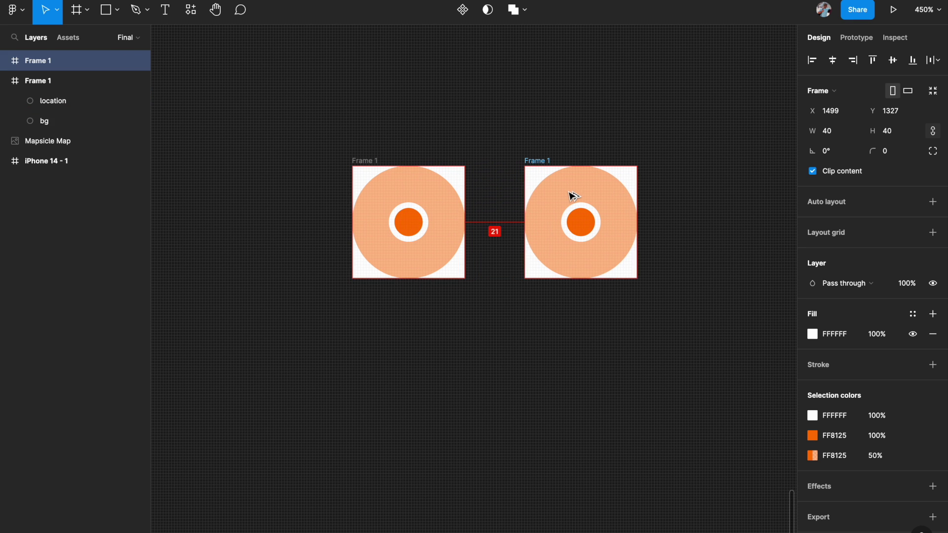
{"action": "left_click", "coordinate": [508, 111]}
{"action": "scroll", "coordinate": [402, 221], "scroll_direction": "up", "scroll_amount": 3}
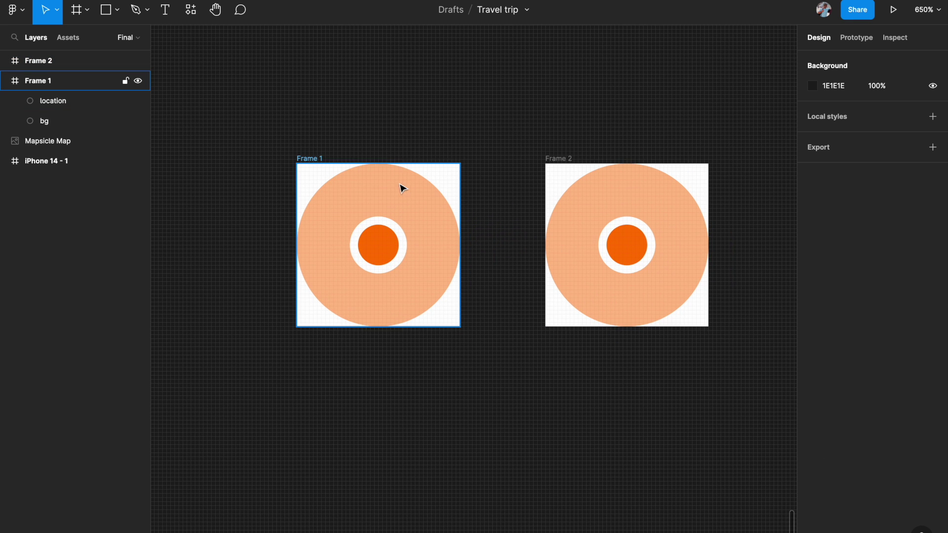
Shrink the bg circle in Frame 1 to 4 × 4 and centre it horizontally and vertically in the frame.
{"action": "left_click", "coordinate": [401, 195]}
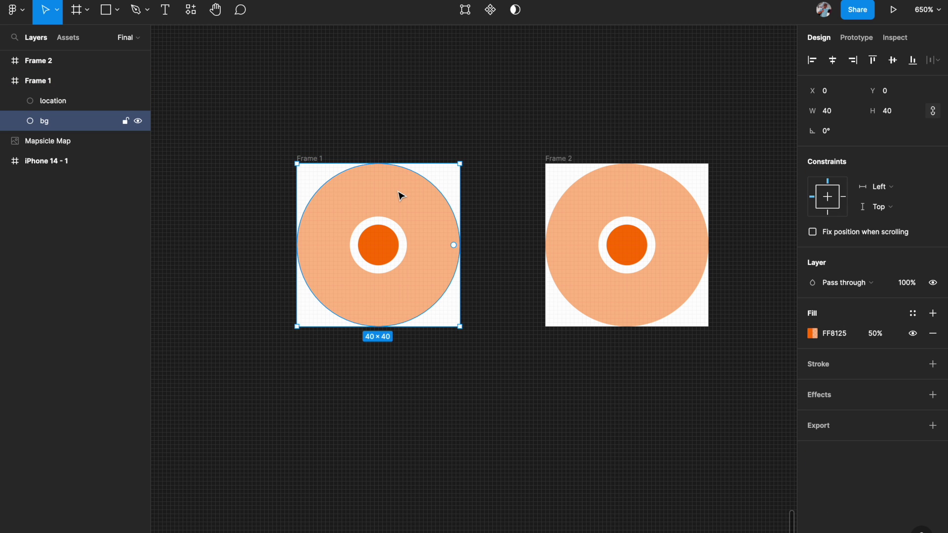
{"action": "scroll", "coordinate": [420, 206], "scroll_direction": "up", "scroll_amount": 2}
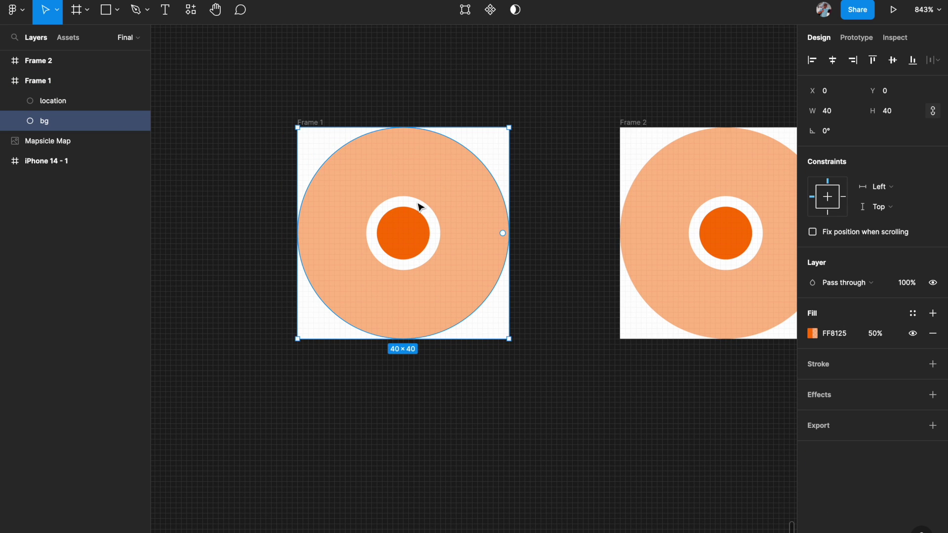
{"action": "left_click_drag", "start_coordinate": [298, 129], "coordinate": [488, 323]}
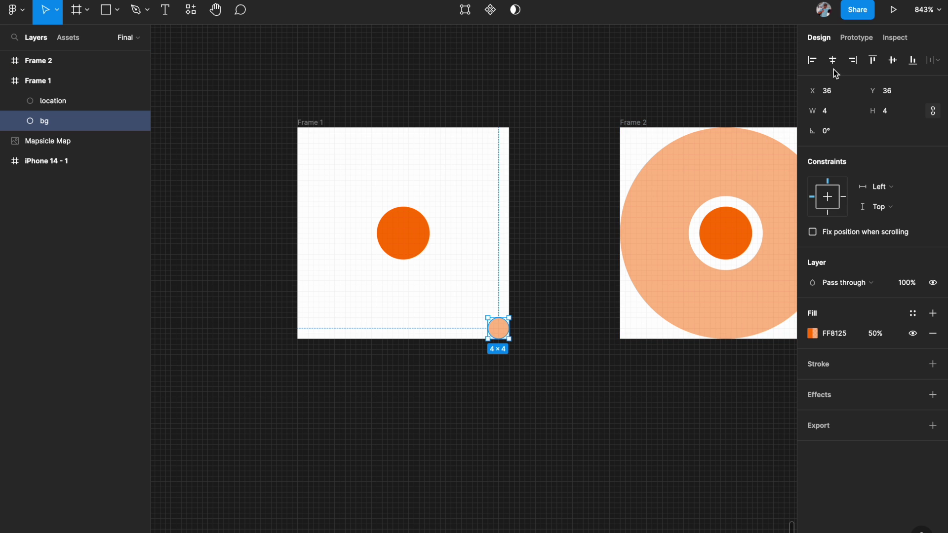
{"action": "left_click", "coordinate": [832, 60]}
{"action": "left_click", "coordinate": [893, 60]}
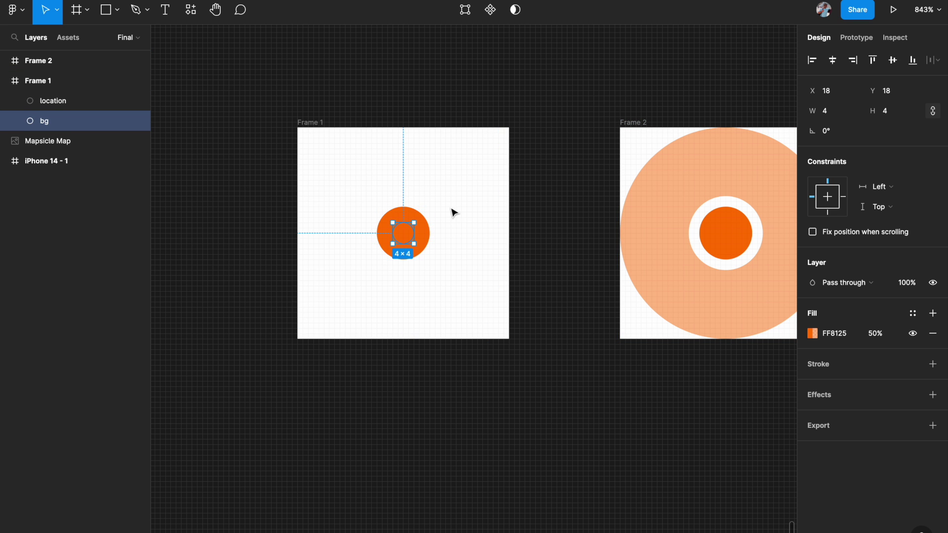
{"action": "scroll", "coordinate": [450, 211], "scroll_direction": "down", "scroll_amount": 2}
{"action": "scroll", "coordinate": [451, 211], "scroll_direction": "right", "scroll_amount": 2}
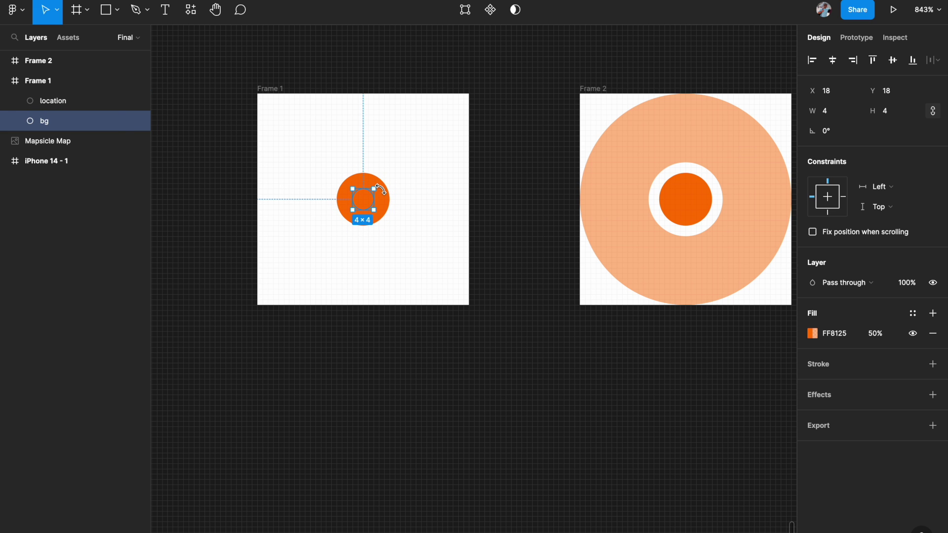
Duplicate Frame 2 to its right to make a third marker frame in the same row.
{"action": "scroll", "coordinate": [380, 190], "scroll_direction": "right", "scroll_amount": 3}
{"action": "left_click", "coordinate": [571, 135]}
{"action": "left_click", "coordinate": [572, 135]}
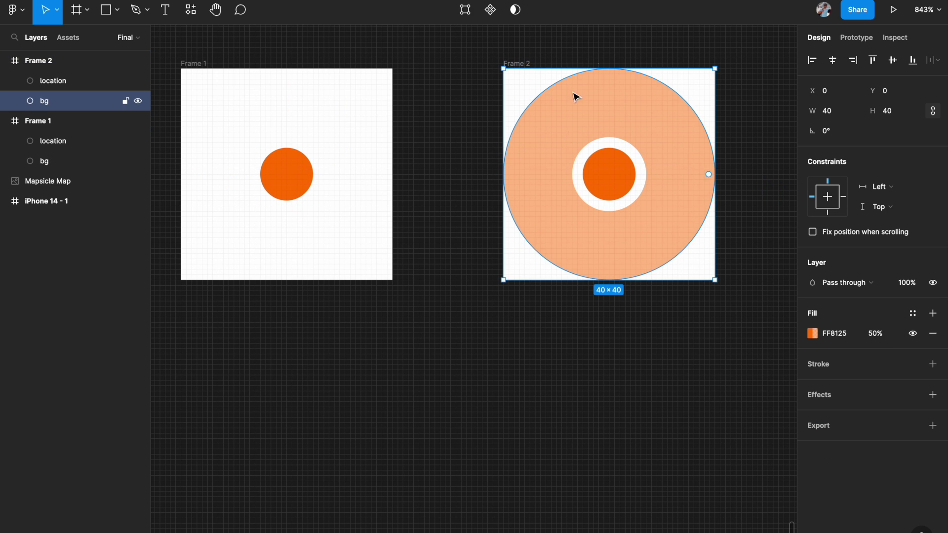
{"action": "scroll", "coordinate": [648, 117], "scroll_direction": "down", "scroll_amount": 5}
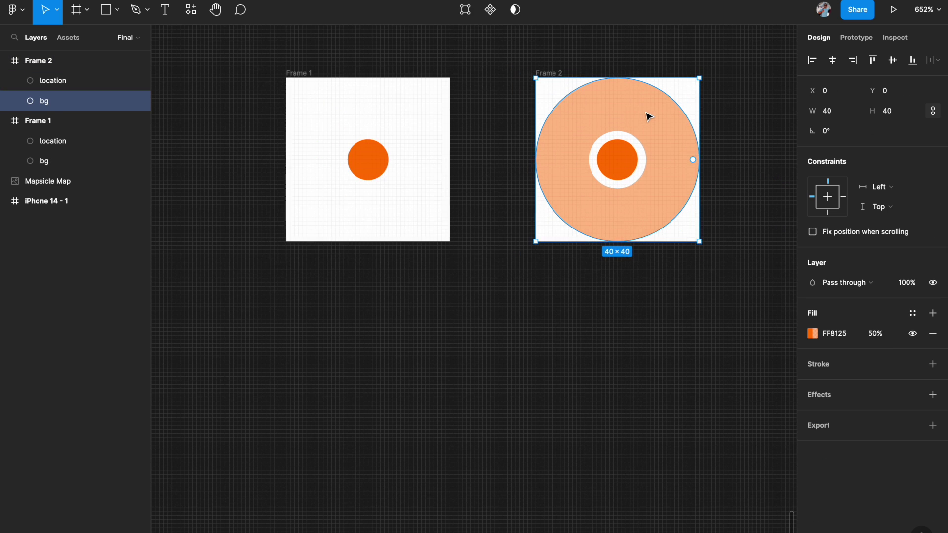
{"action": "left_click", "coordinate": [660, 85]}
{"action": "left_click", "coordinate": [495, 106]}
{"action": "scroll", "coordinate": [484, 133], "scroll_direction": "down", "scroll_amount": 3}
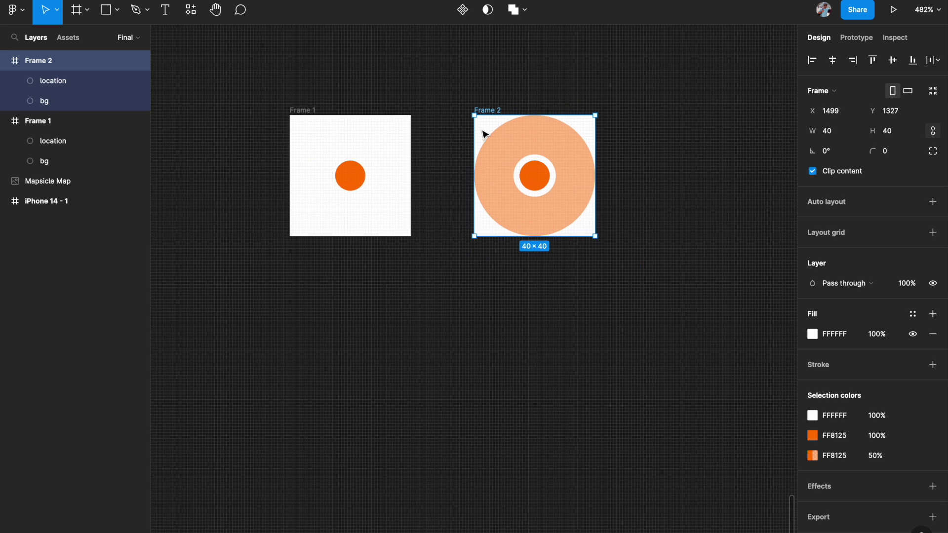
{"action": "left_click_drag", "start_coordinate": [451, 160], "coordinate": [610, 160]}
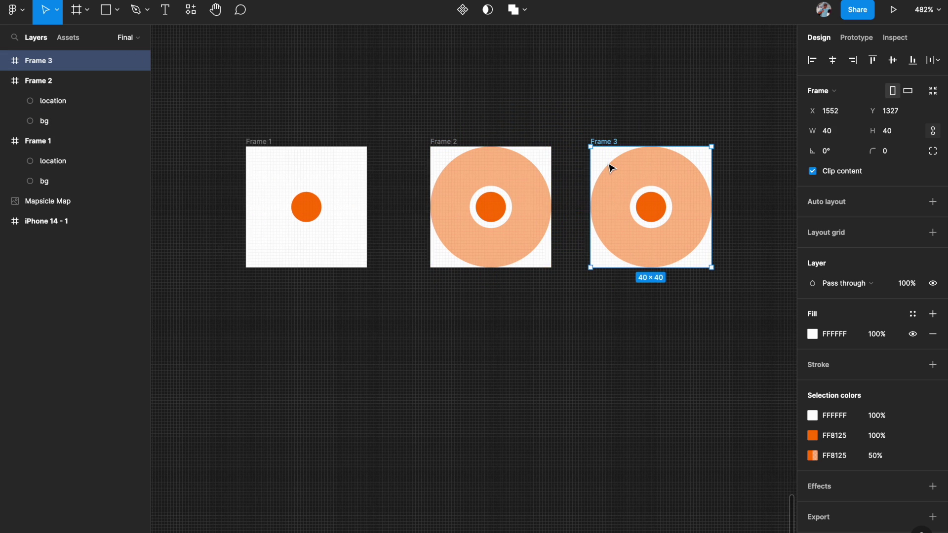
Set the layer opacity of the bg circle in Frame 3 to 0%.
{"action": "scroll", "coordinate": [613, 158], "scroll_direction": "right", "scroll_amount": 3}
{"action": "left_click", "coordinate": [615, 148]}
{"action": "scroll", "coordinate": [614, 148], "scroll_direction": "up", "scroll_amount": 3}
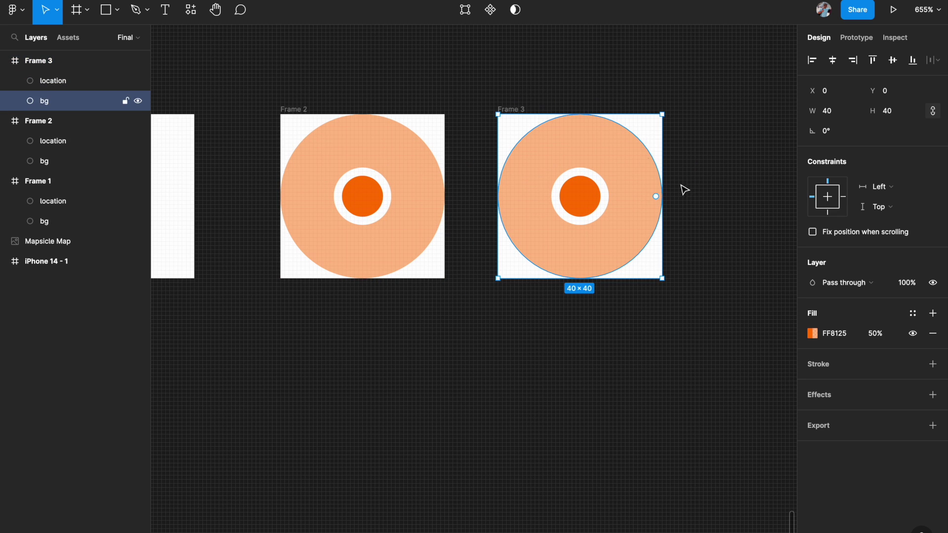
{"action": "left_click", "coordinate": [913, 286]}
{"action": "type", "text": "0"}
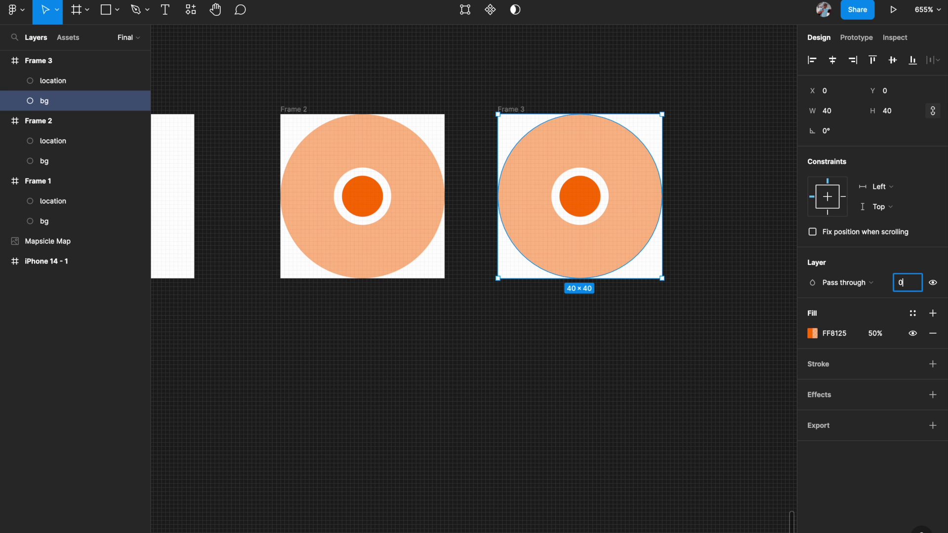
{"action": "key", "text": "Return"}
{"action": "scroll", "coordinate": [665, 234], "scroll_direction": "down", "scroll_amount": 3}
{"action": "scroll", "coordinate": [666, 234], "scroll_direction": "left", "scroll_amount": 2}
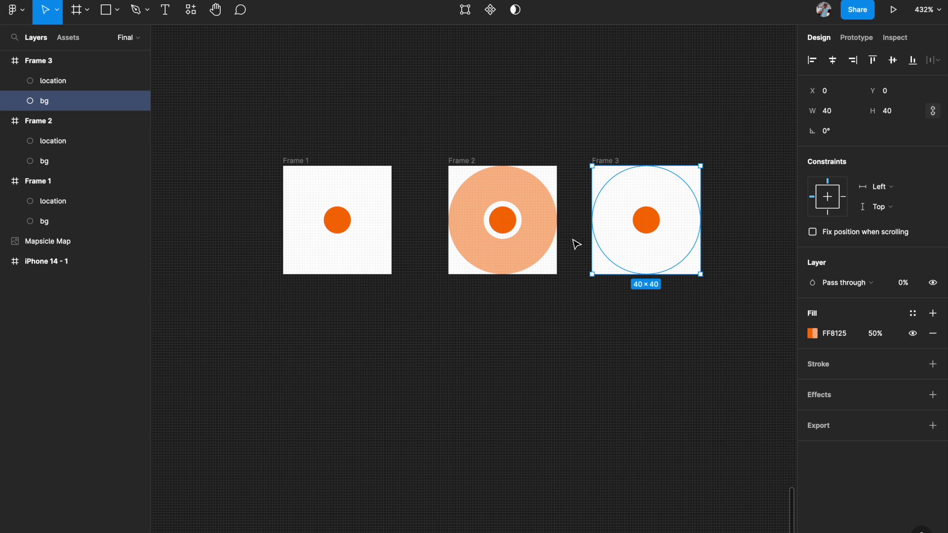
{"action": "left_click", "coordinate": [690, 326]}
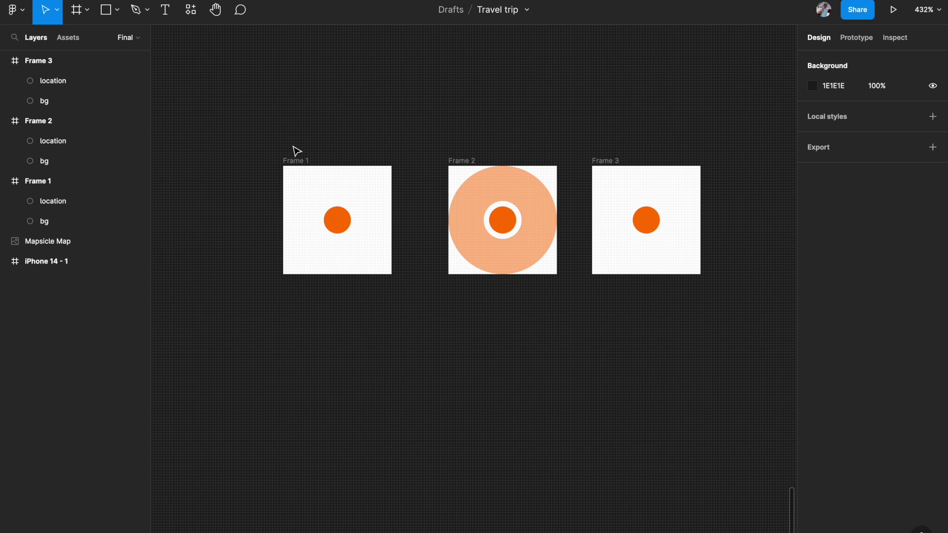
{"action": "scroll", "coordinate": [342, 222], "scroll_direction": "up", "scroll_amount": 3}
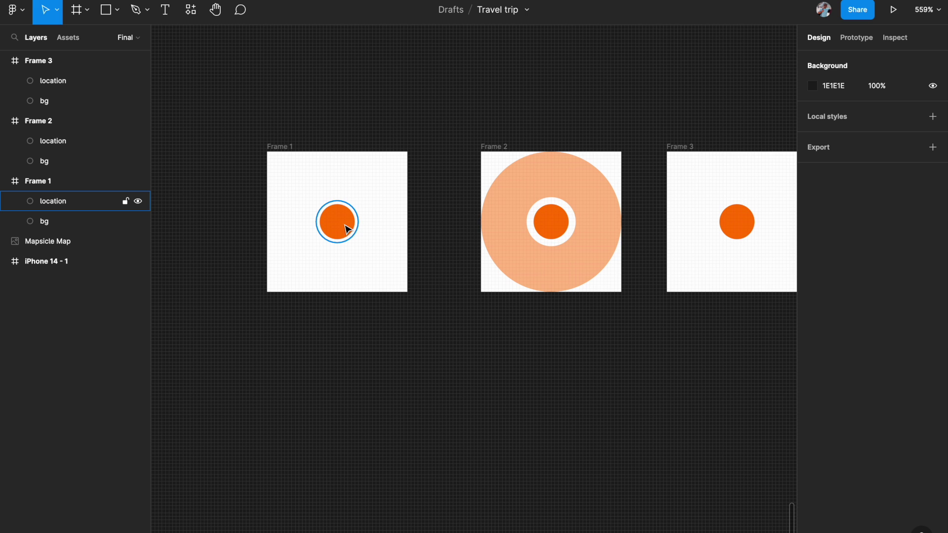
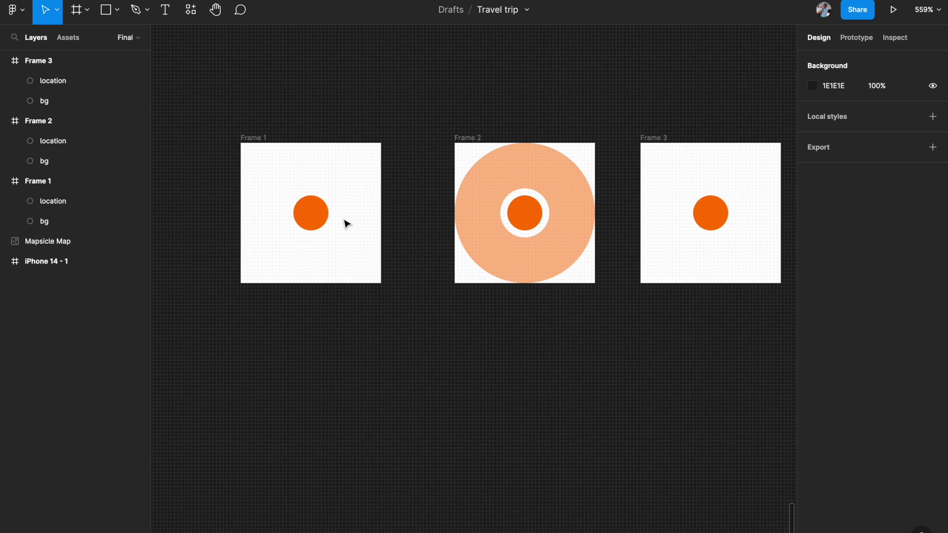
{"action": "scroll", "coordinate": [523, 173], "scroll_direction": "right", "scroll_amount": 5}
{"action": "scroll", "coordinate": [524, 172], "scroll_direction": "down", "scroll_amount": 2}
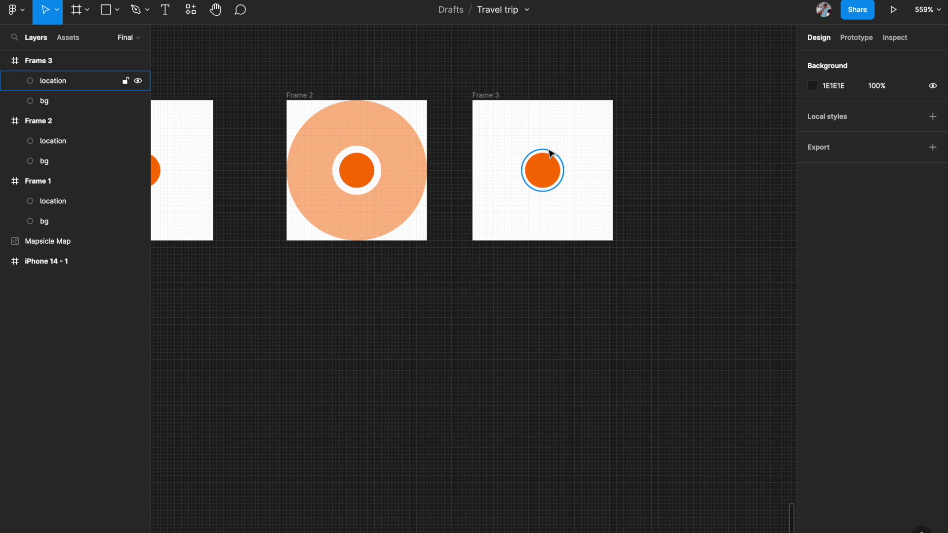
{"action": "scroll", "coordinate": [552, 152], "scroll_direction": "down", "scroll_amount": 3}
{"action": "scroll", "coordinate": [551, 148], "scroll_direction": "up", "scroll_amount": 1}
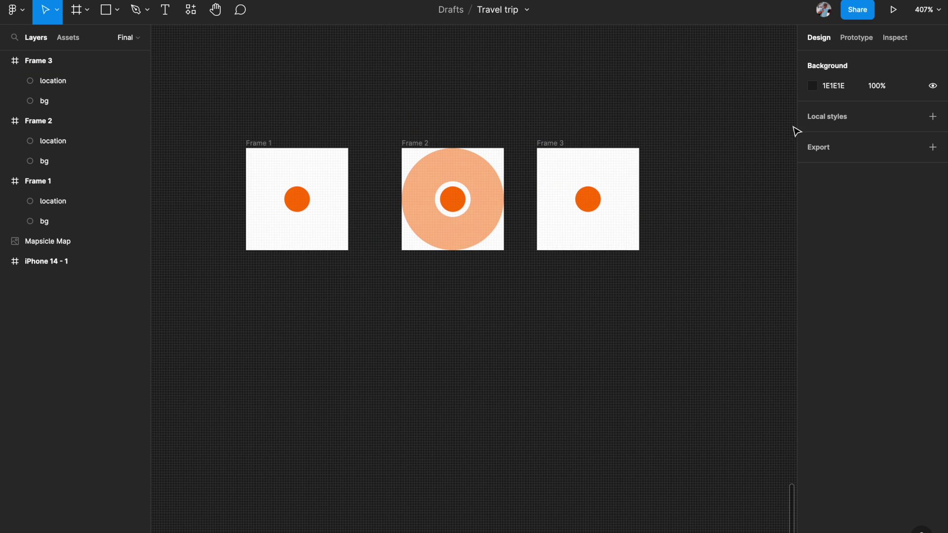
Connect Frame 1 to Frame 2 with a prototype interaction.
{"action": "left_click", "coordinate": [856, 38]}
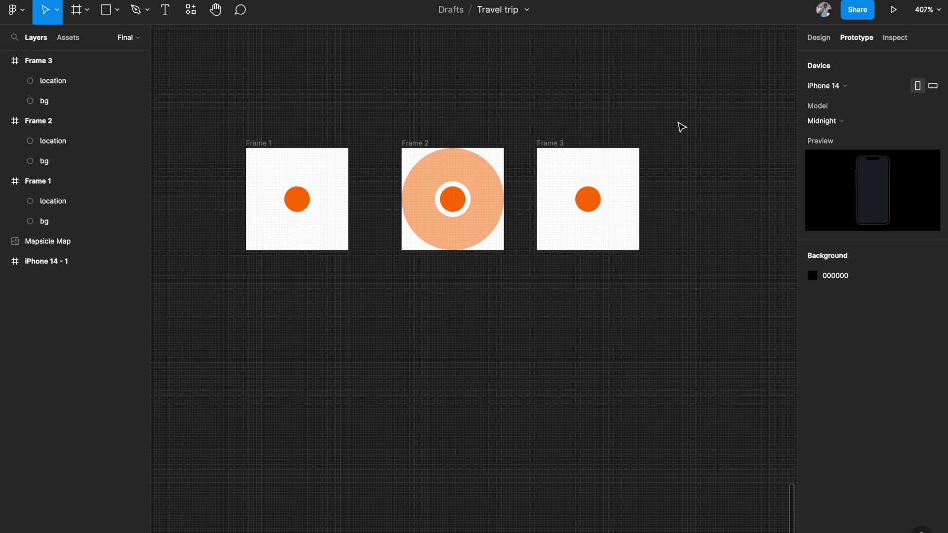
{"action": "scroll", "coordinate": [542, 169], "scroll_direction": "up", "scroll_amount": 2}
{"action": "scroll", "coordinate": [341, 127], "scroll_direction": "left", "scroll_amount": 3}
{"action": "left_click", "coordinate": [250, 127]}
{"action": "scroll", "coordinate": [257, 129], "scroll_direction": "up", "scroll_amount": 2}
{"action": "scroll", "coordinate": [257, 129], "scroll_direction": "right", "scroll_amount": 2}
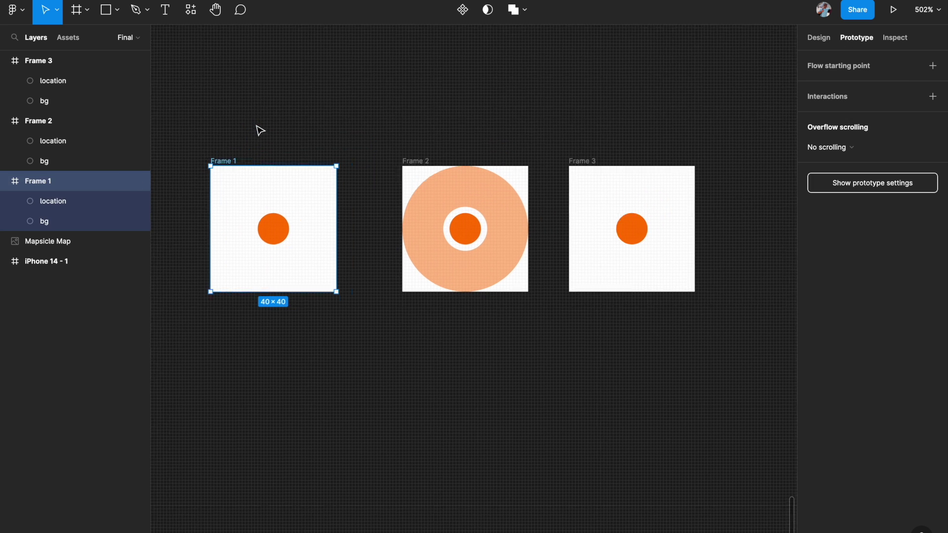
{"action": "left_click_drag", "start_coordinate": [329, 240], "coordinate": [410, 239]}
Set the trigger of the Frame 1 to Frame 2 interaction to After delay with a delay of 1 ms.
{"action": "left_click", "coordinate": [694, 169]}
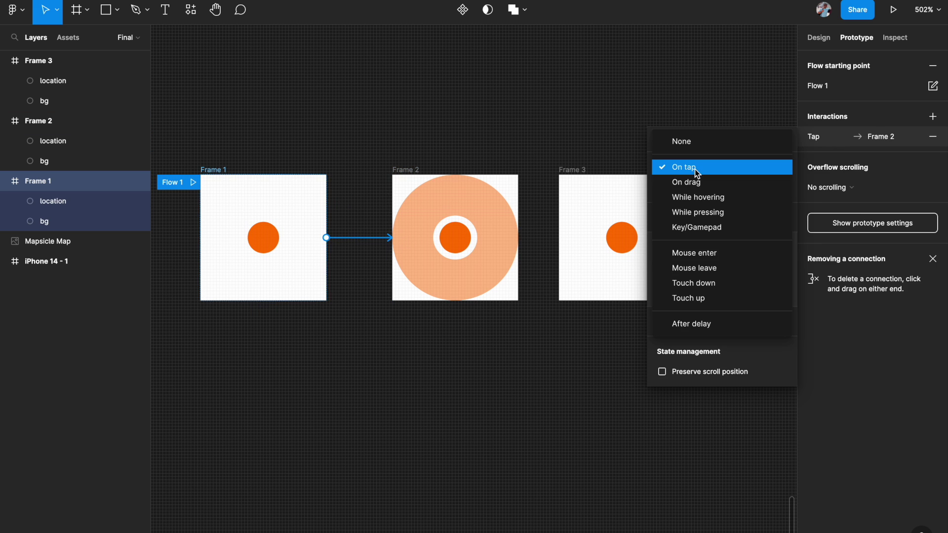
{"action": "left_click", "coordinate": [721, 326]}
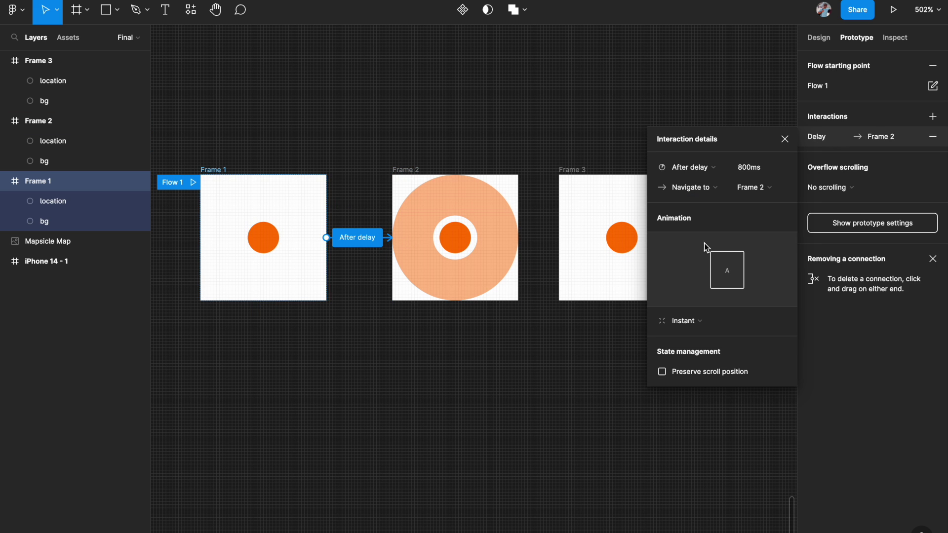
{"action": "type", "text": "1"}
{"action": "key", "text": "Return"}
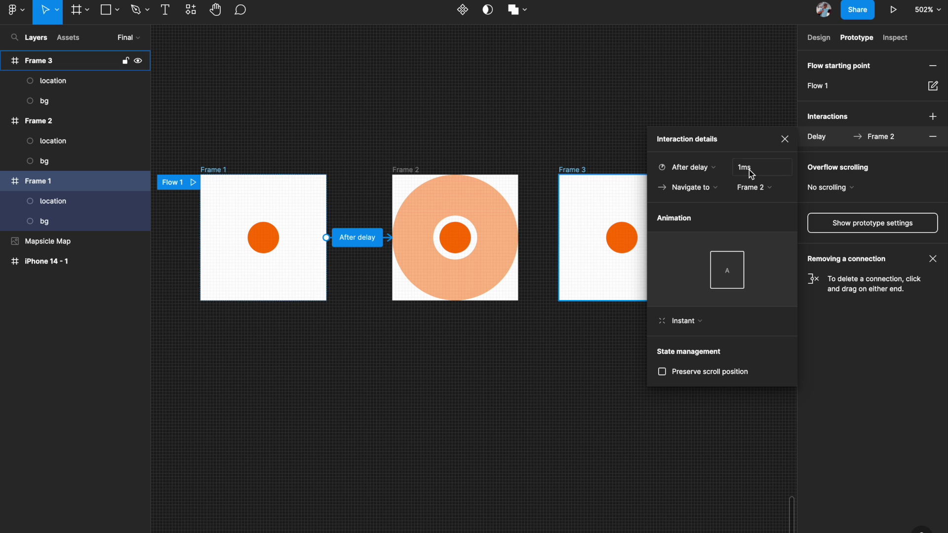
Set the Frame 1 to Frame 2 transition to Smart animate, keeping the Gentle easing.
{"action": "left_click", "coordinate": [712, 319]}
{"action": "left_click", "coordinate": [701, 346]}
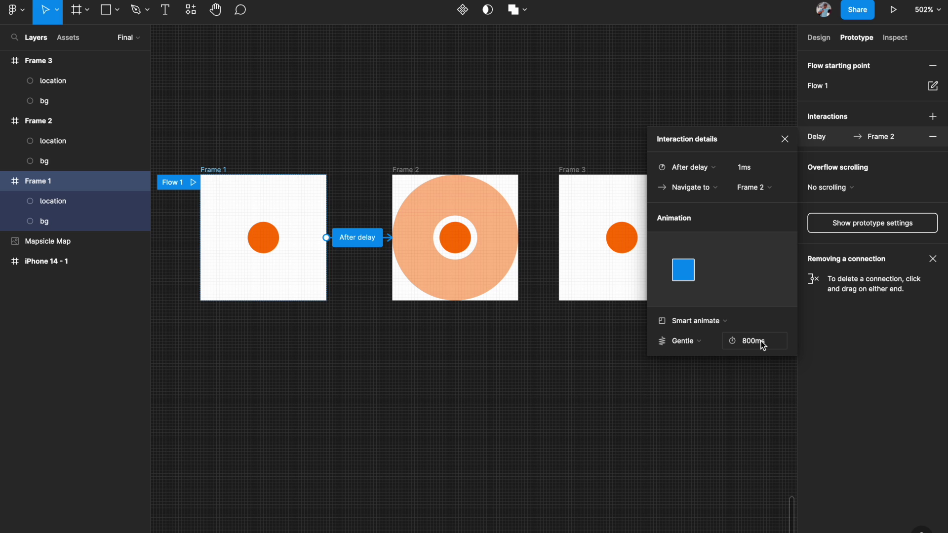
{"action": "left_click", "coordinate": [695, 340]}
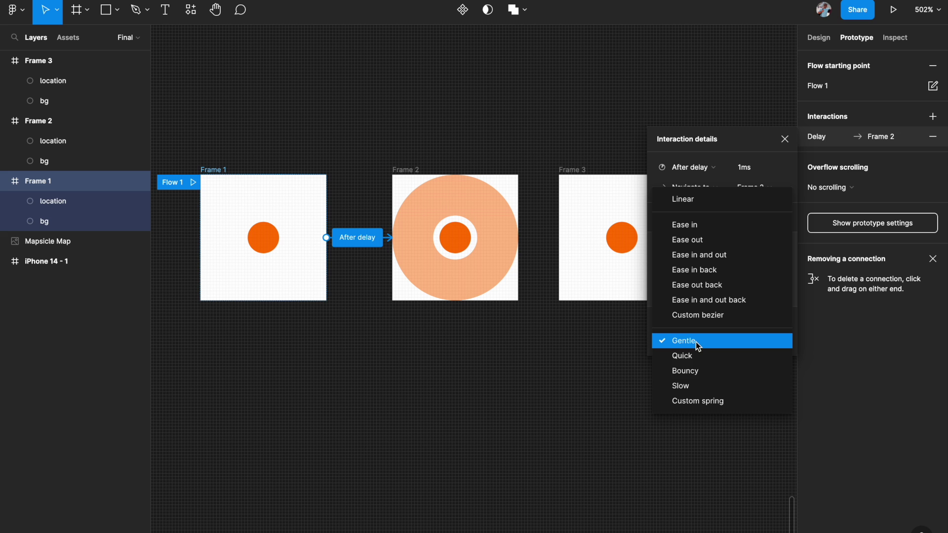
{"action": "left_click", "coordinate": [690, 346]}
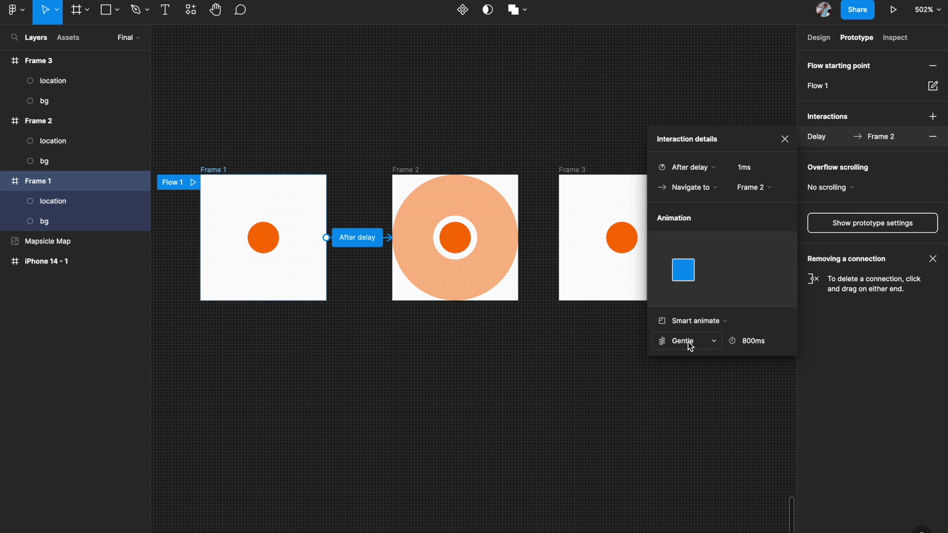
Connect Frame 2 to Frame 3 with an After delay trigger of 1 ms.
{"action": "scroll", "coordinate": [436, 364], "scroll_direction": "right", "scroll_amount": 2}
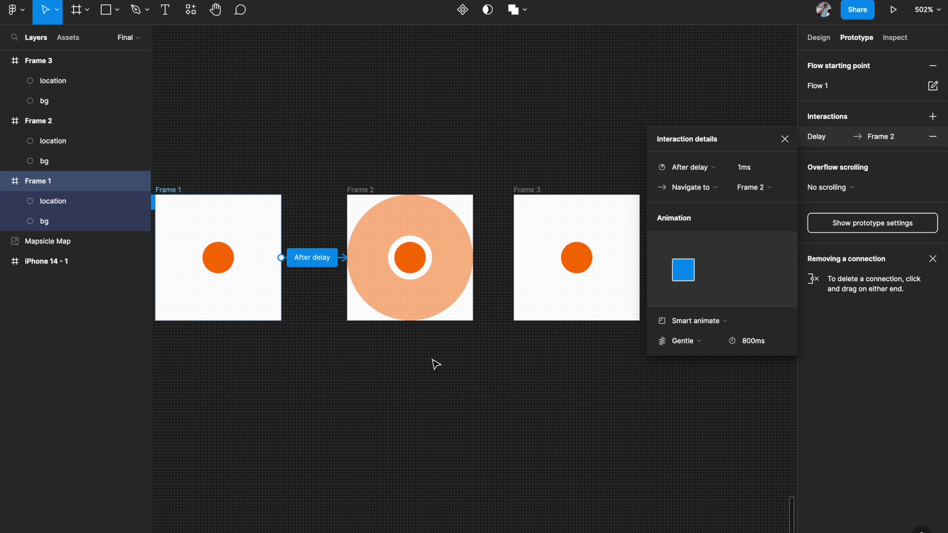
{"action": "left_click", "coordinate": [369, 190]}
{"action": "left_click_drag", "start_coordinate": [473, 257], "coordinate": [554, 257]}
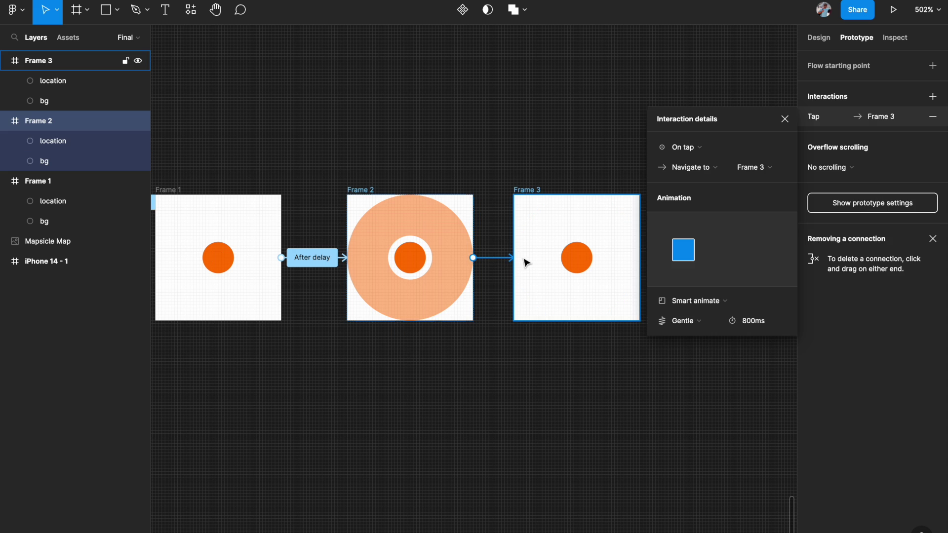
{"action": "left_click", "coordinate": [695, 150]}
{"action": "left_click", "coordinate": [693, 304]}
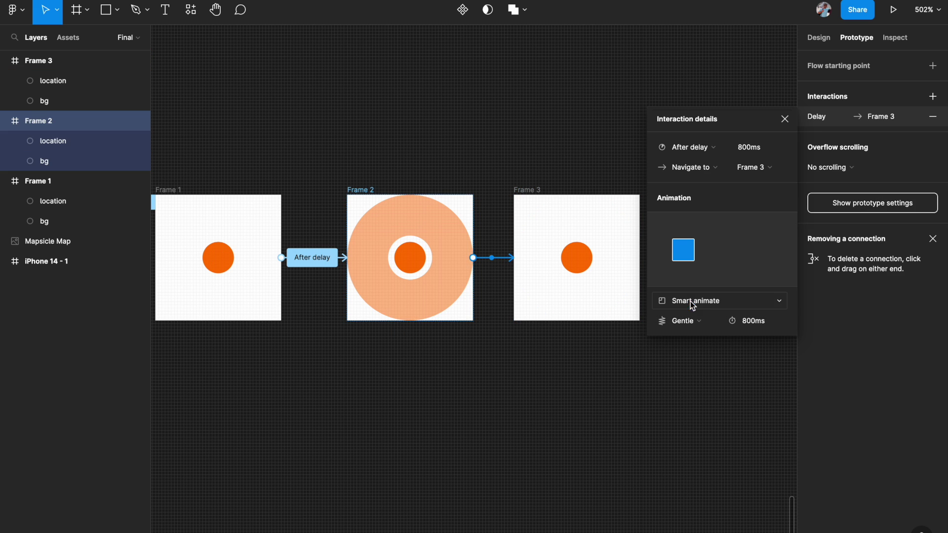
{"action": "left_click", "coordinate": [747, 154]}
{"action": "type", "text": "1"}
{"action": "key", "text": "Return"}
{"action": "scroll", "coordinate": [552, 371], "scroll_direction": "down", "scroll_amount": 3}
{"action": "scroll", "coordinate": [552, 371], "scroll_direction": "down", "scroll_amount": 1}
{"action": "left_click", "coordinate": [552, 370]}
Connect Frame 3 back to Frame 1 with a prototype interaction.
{"action": "left_click", "coordinate": [514, 209]}
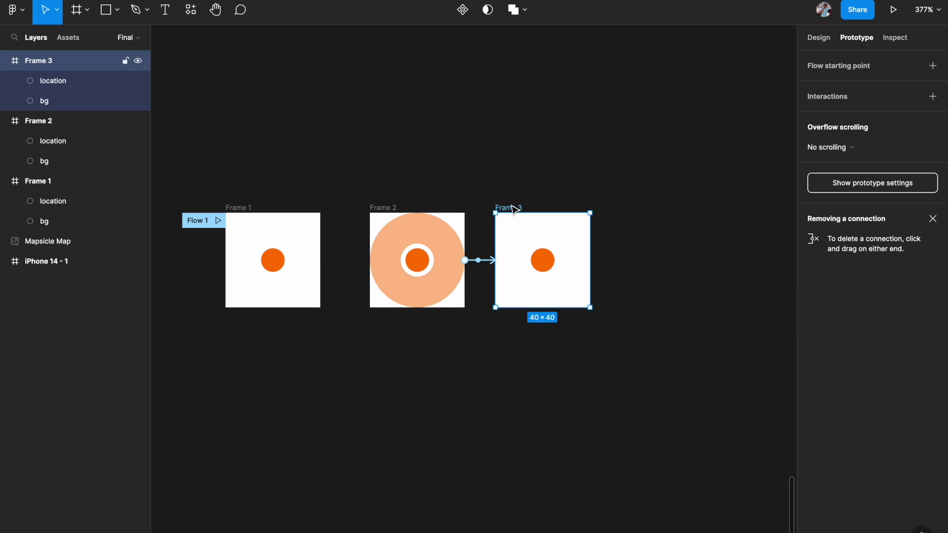
{"action": "scroll", "coordinate": [514, 209], "scroll_direction": "down", "scroll_amount": 3}
{"action": "left_click_drag", "start_coordinate": [627, 250], "coordinate": [417, 280]}
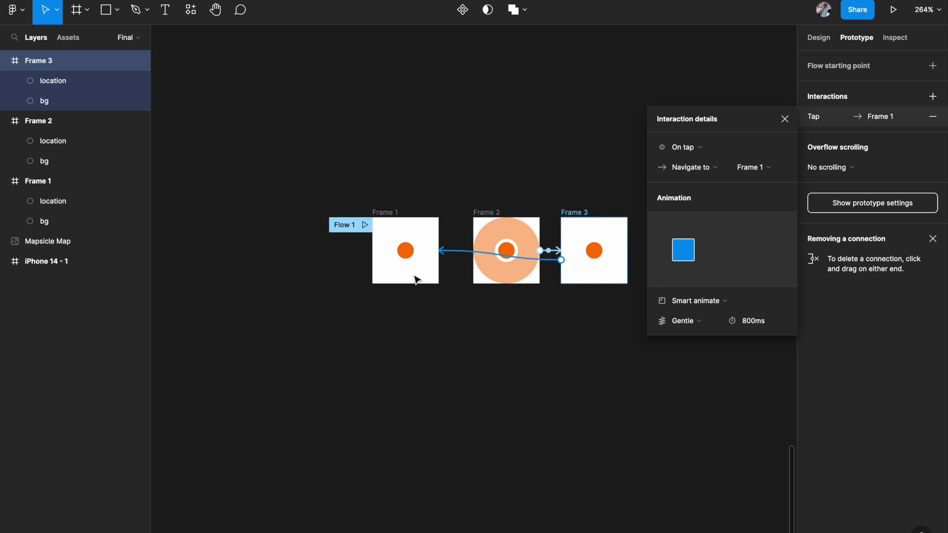
{"action": "scroll", "coordinate": [461, 275], "scroll_direction": "right", "scroll_amount": 3}
{"action": "scroll", "coordinate": [462, 275], "scroll_direction": "down", "scroll_amount": 2}
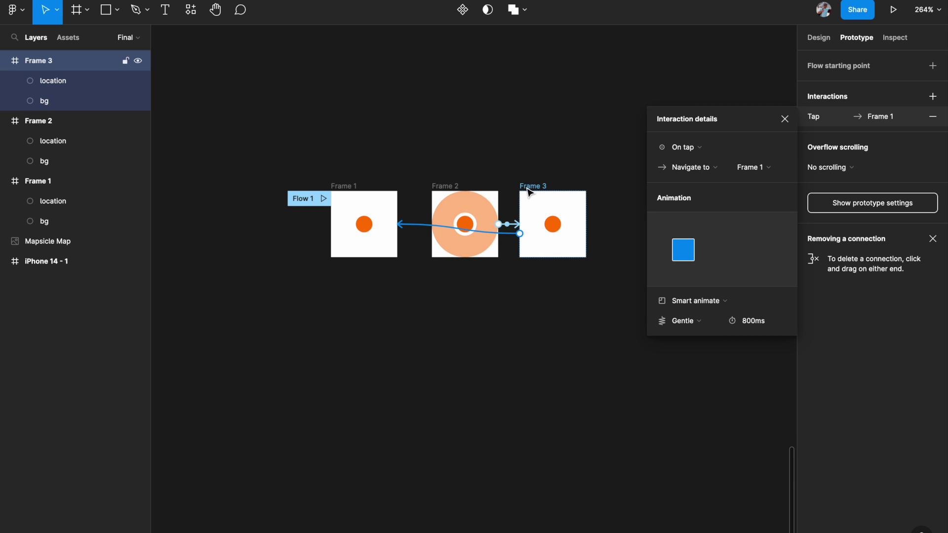
{"action": "scroll", "coordinate": [526, 193], "scroll_direction": "up", "scroll_amount": 3}
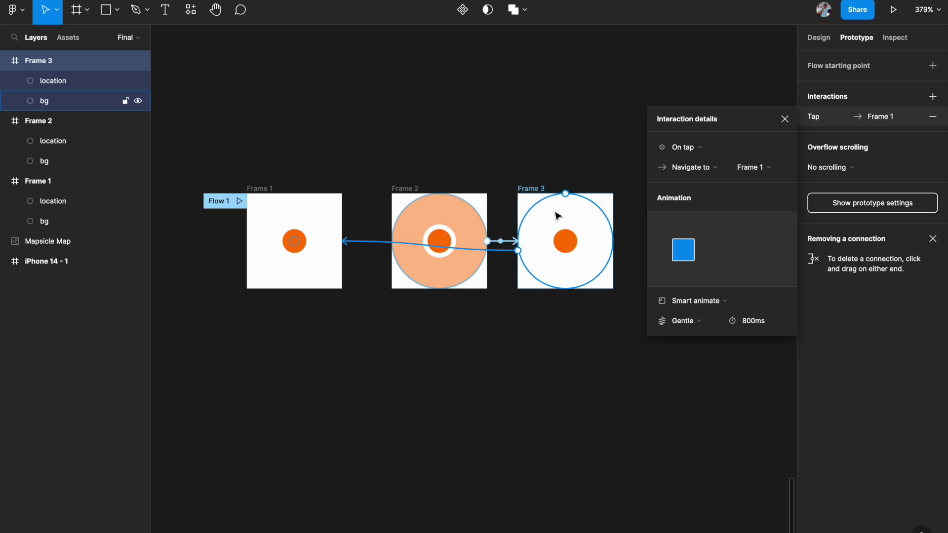
Set the trigger of the Frame 3 to Frame 1 interaction to After delay with a delay of 1 ms.
{"action": "left_click", "coordinate": [705, 151]}
{"action": "left_click", "coordinate": [707, 302]}
{"action": "left_click", "coordinate": [758, 148]}
{"action": "type", "text": "1"}
{"action": "key", "text": "Return"}
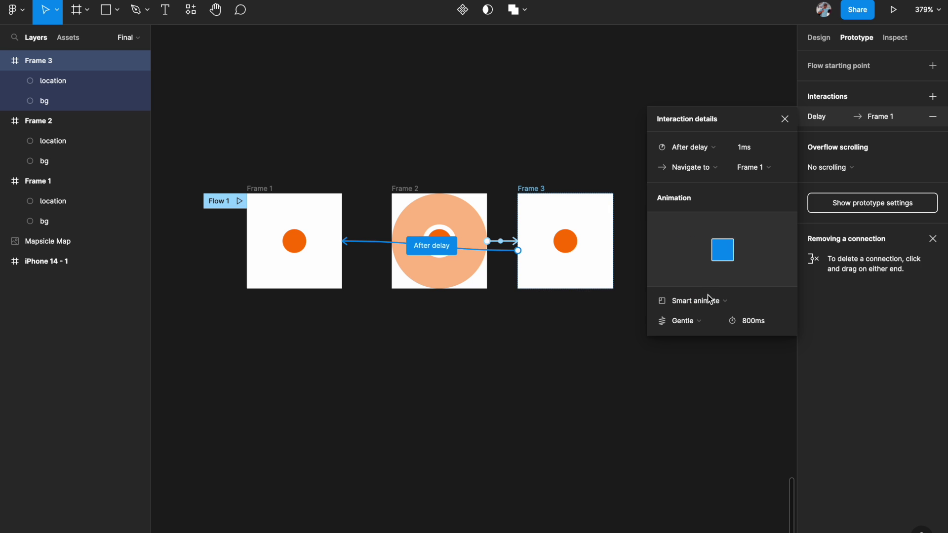
Set the animation of the Frame 3 to Frame 1 transition to Instant and deselect everything.
{"action": "left_click", "coordinate": [707, 303]}
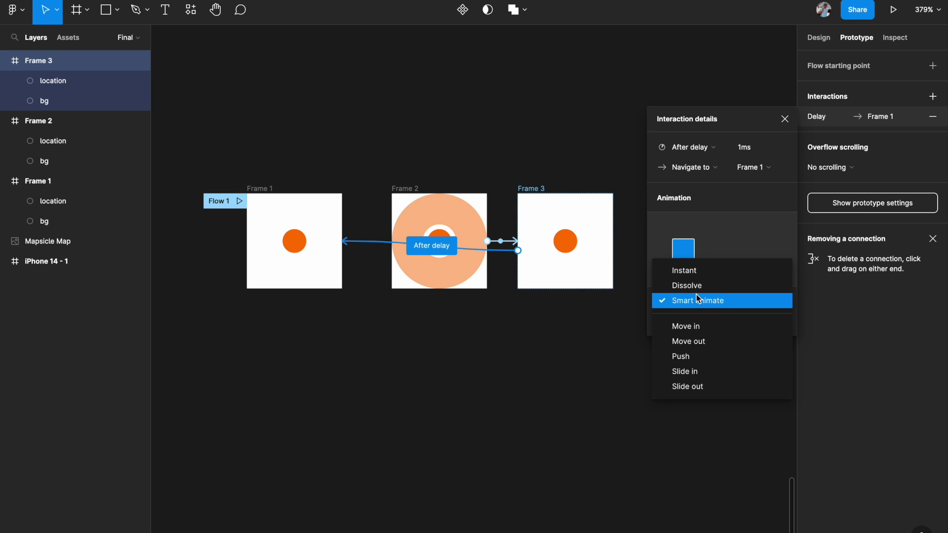
{"action": "left_click", "coordinate": [698, 270]}
{"action": "scroll", "coordinate": [591, 324], "scroll_direction": "down", "scroll_amount": 1}
{"action": "scroll", "coordinate": [591, 324], "scroll_direction": "left", "scroll_amount": 2}
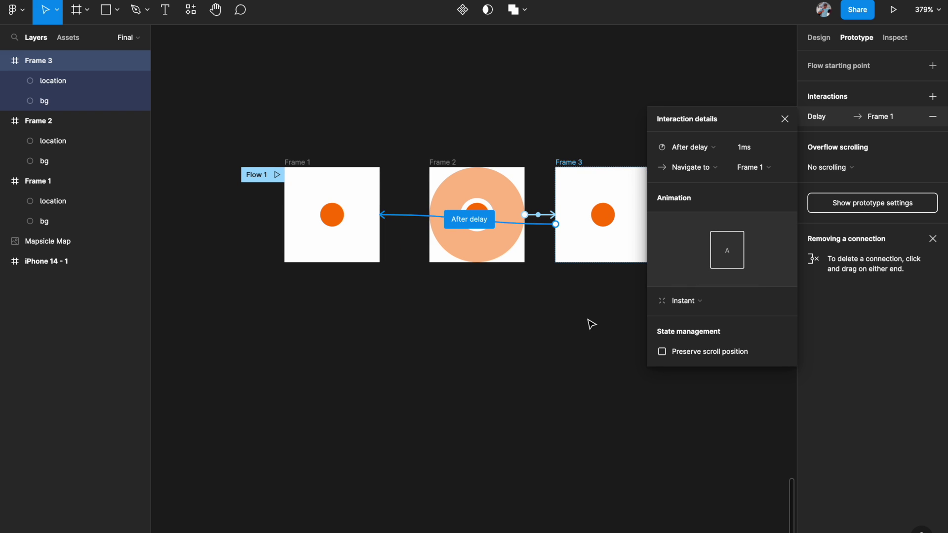
{"action": "scroll", "coordinate": [591, 324], "scroll_direction": "up", "scroll_amount": 1}
{"action": "scroll", "coordinate": [591, 325], "scroll_direction": "right", "scroll_amount": 1}
{"action": "scroll", "coordinate": [591, 325], "scroll_direction": "up", "scroll_amount": 3}
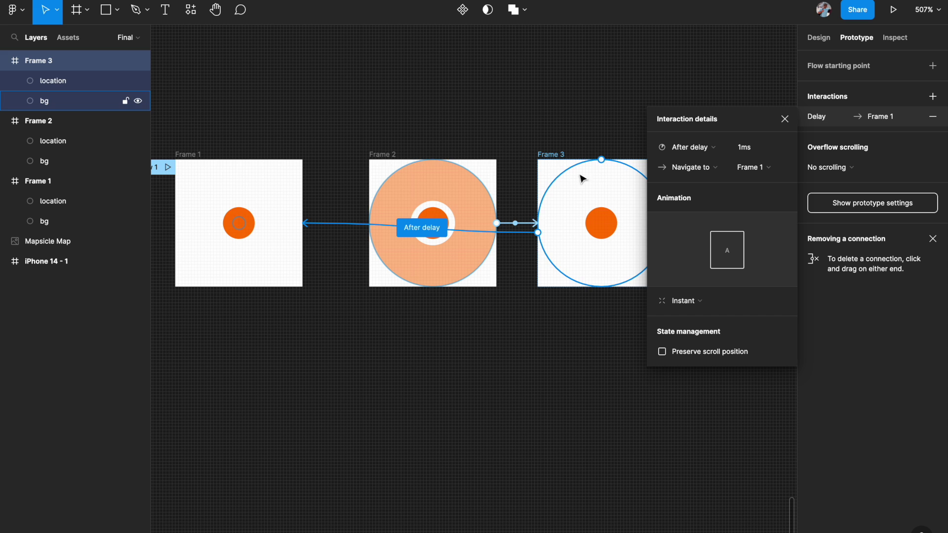
{"action": "scroll", "coordinate": [262, 219], "scroll_direction": "down", "scroll_amount": 3}
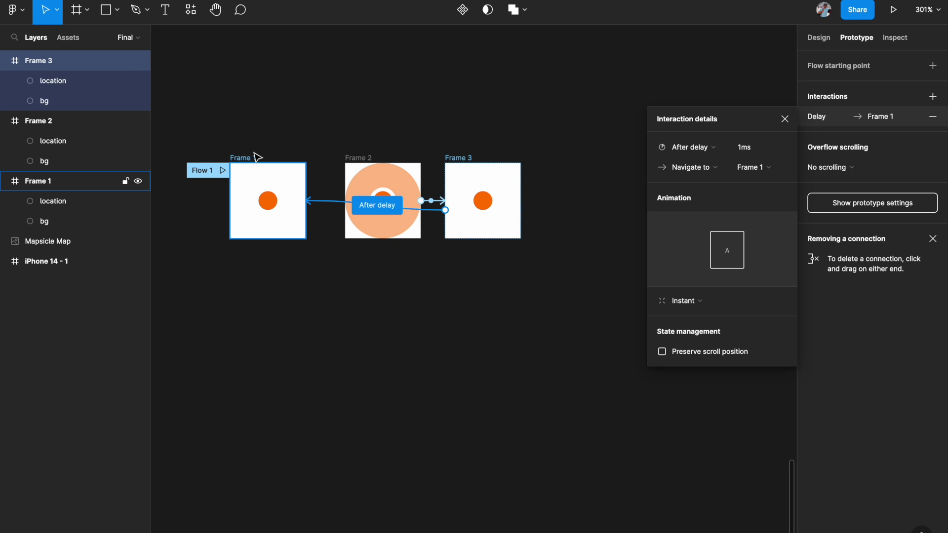
{"action": "left_click", "coordinate": [337, 352]}
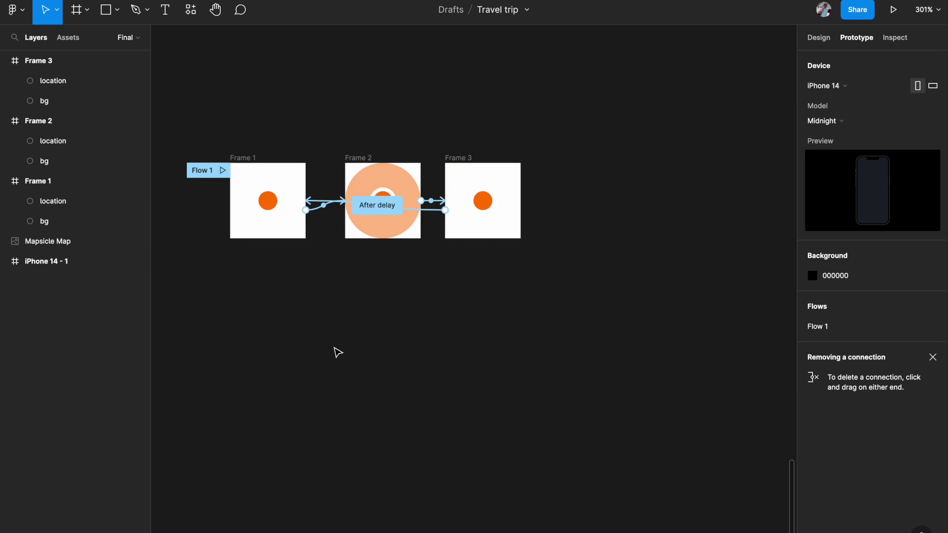
Turn Frame 1, Frame 2 and Frame 3 into a single component set with three variants.
{"action": "scroll", "coordinate": [337, 351], "scroll_direction": "left", "scroll_amount": 3}
{"action": "scroll", "coordinate": [337, 351], "scroll_direction": "up", "scroll_amount": 2}
{"action": "key", "text": "shift+e"}
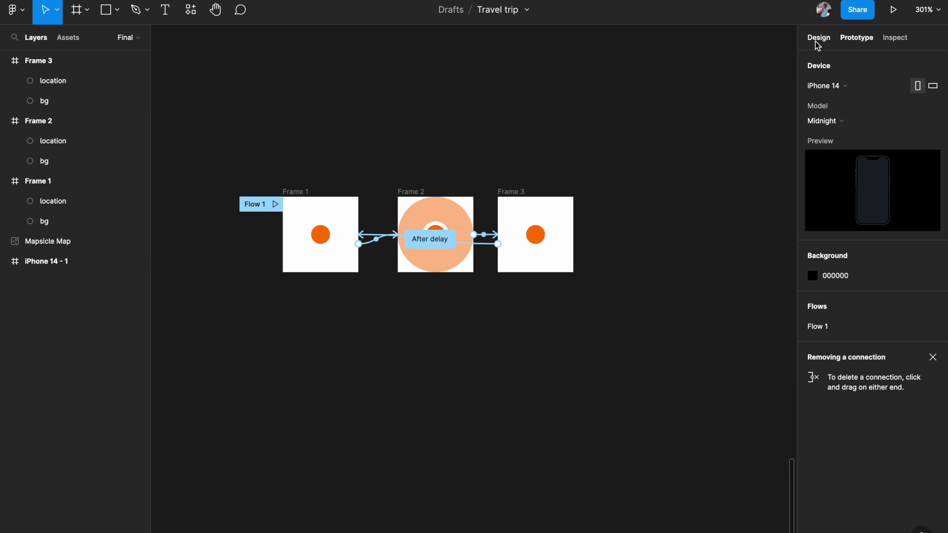
{"action": "left_click_drag", "start_coordinate": [242, 163], "coordinate": [607, 311]}
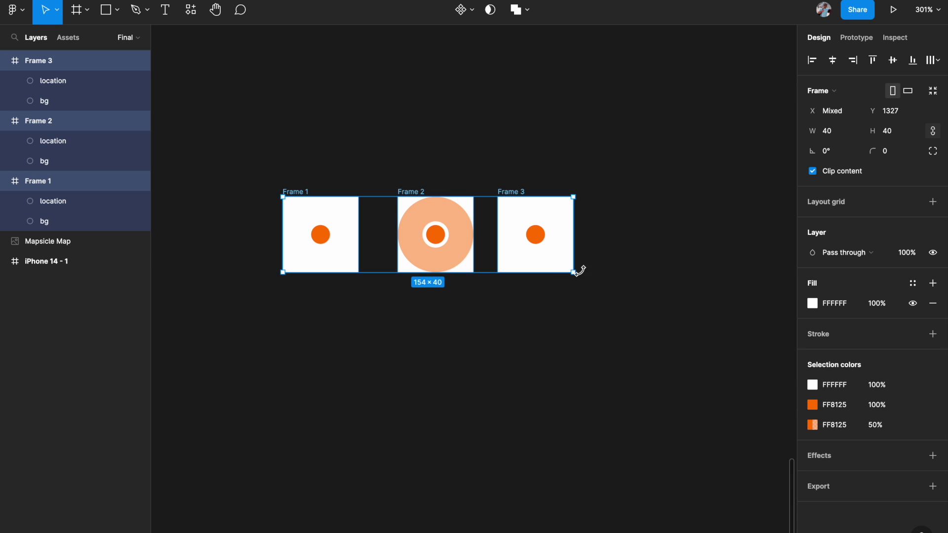
{"action": "left_click", "coordinate": [473, 12]}
{"action": "left_click", "coordinate": [453, 70]}
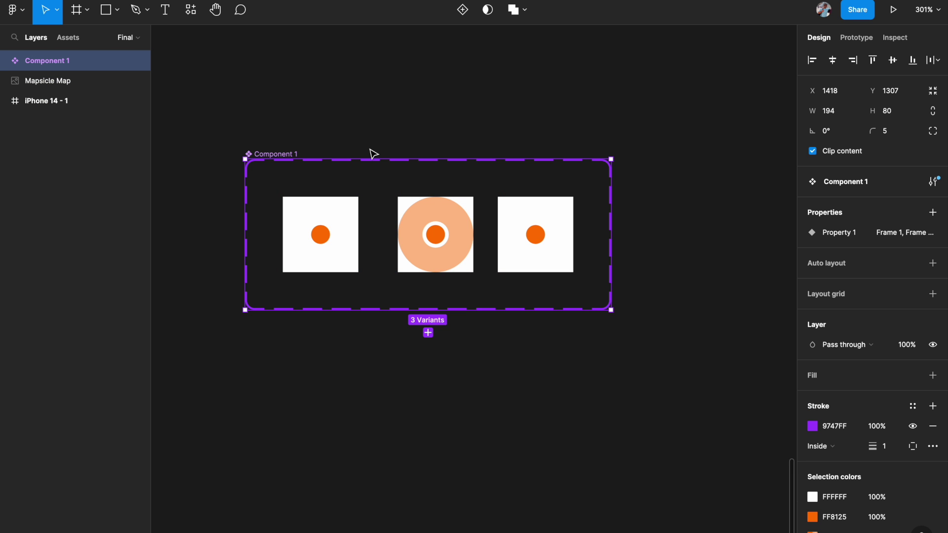
Hide the white FFFFFF fill of all three variant frames in the component set.
{"action": "left_click", "coordinate": [312, 202]}
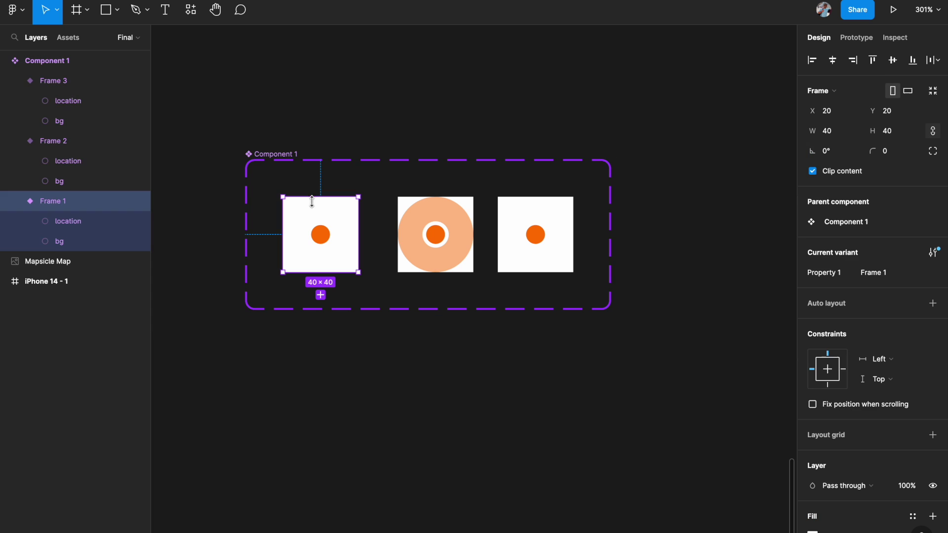
{"action": "left_click", "coordinate": [402, 200], "text": "shift"}
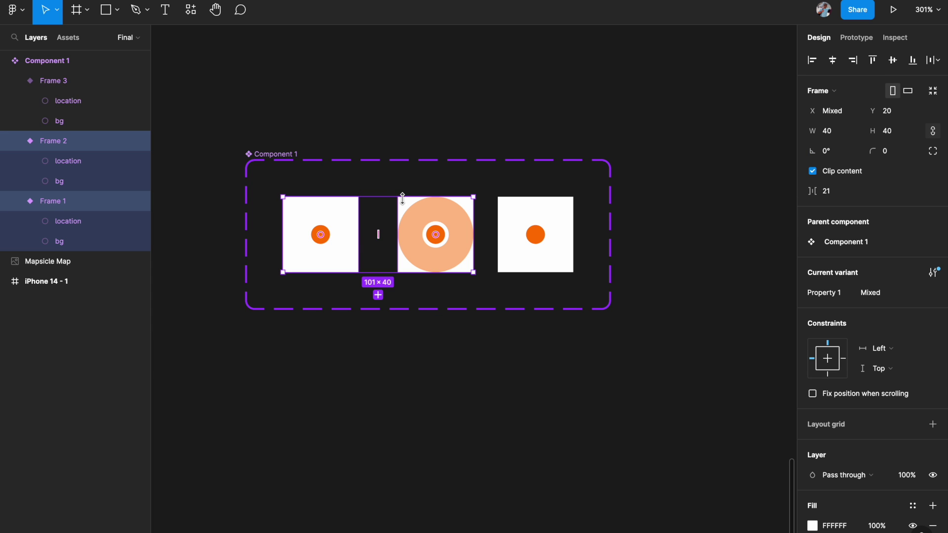
{"action": "left_click", "coordinate": [523, 205], "text": "shift"}
{"action": "scroll", "coordinate": [875, 426], "scroll_direction": "down", "scroll_amount": 3}
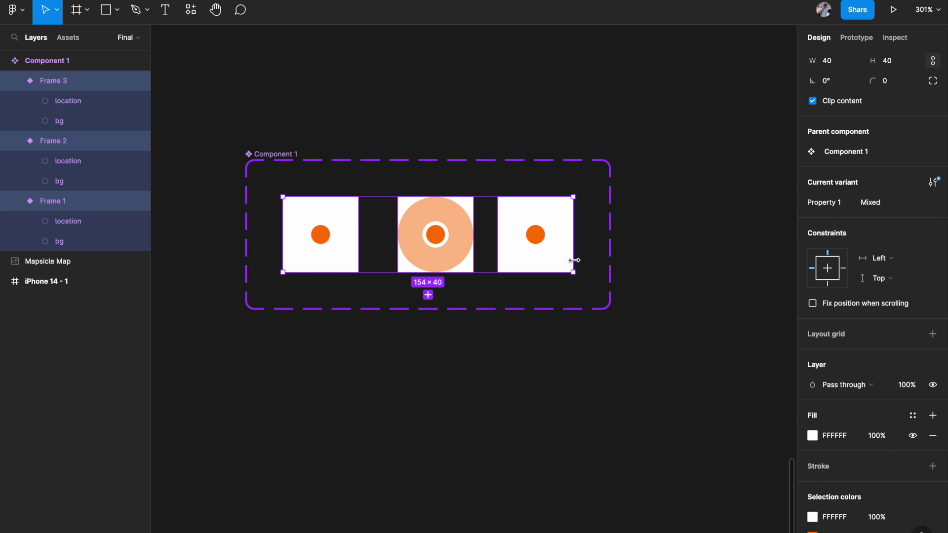
{"action": "left_click", "coordinate": [913, 436]}
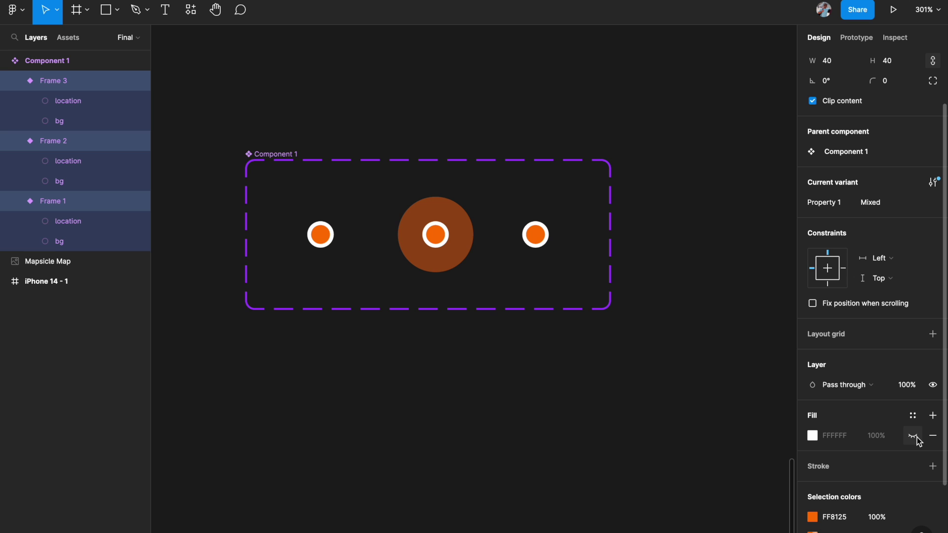
{"action": "scroll", "coordinate": [643, 364], "scroll_direction": "down", "scroll_amount": 3}
{"action": "scroll", "coordinate": [644, 364], "scroll_direction": "down", "scroll_amount": 1}
{"action": "left_click", "coordinate": [645, 365]}
{"action": "scroll", "coordinate": [526, 305], "scroll_direction": "up", "scroll_amount": 2}
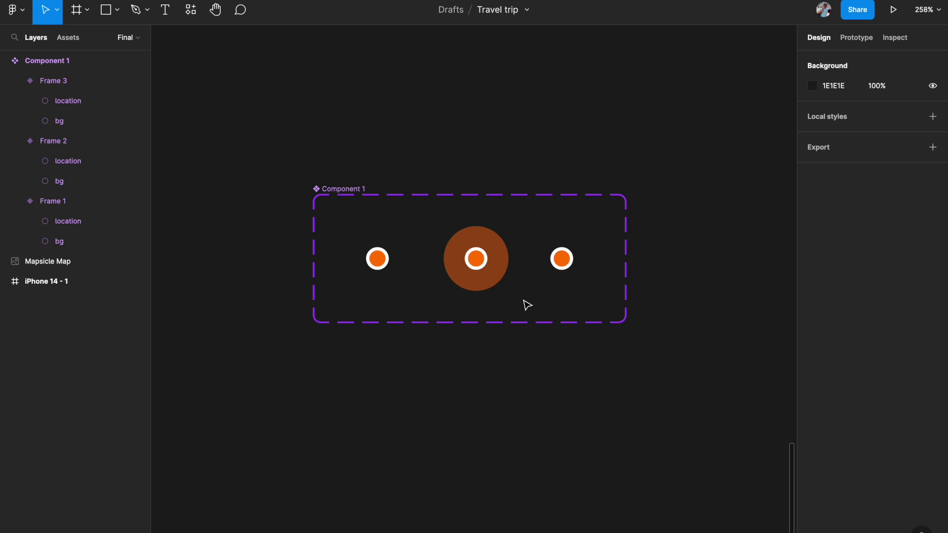
Rename the component set as "ripple animation".
{"action": "left_click", "coordinate": [364, 188]}
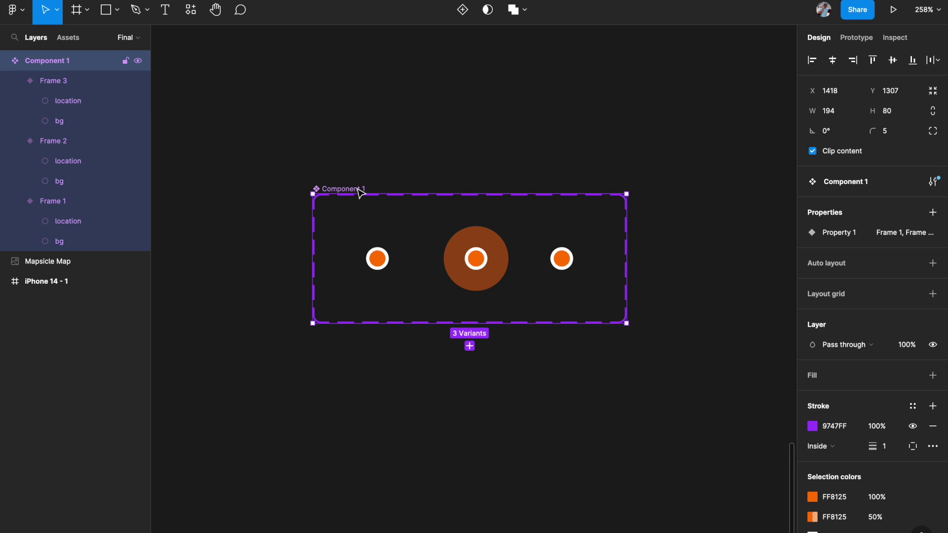
{"action": "double_click", "coordinate": [41, 65]}
{"action": "type", "text": "ripple animation"}
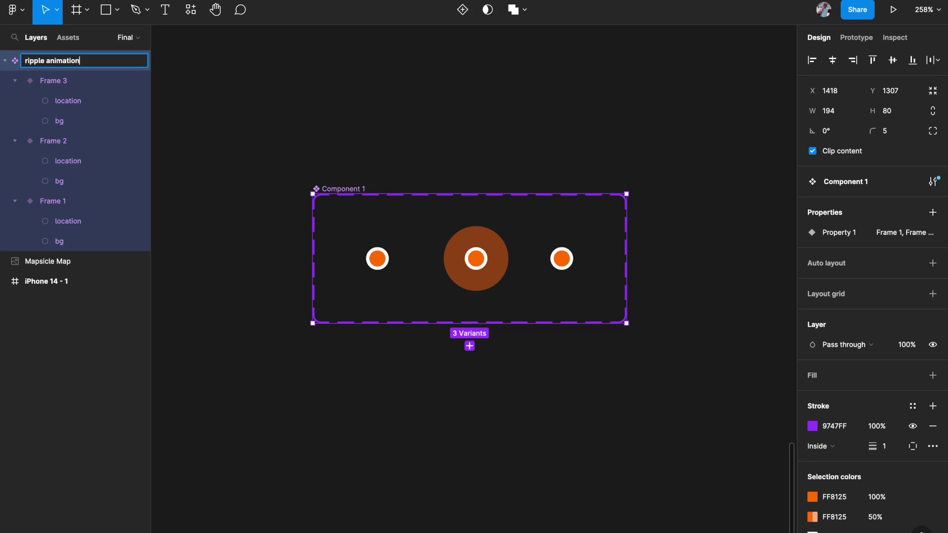
{"action": "key", "text": "Return"}
{"action": "left_click", "coordinate": [258, 94]}
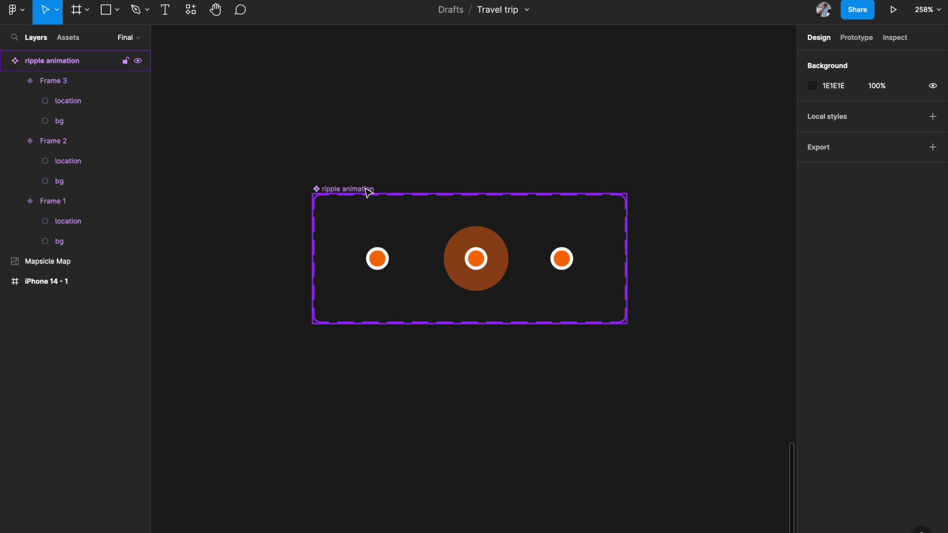
Place an instance of the ripple animation component inside the iPhone 14 - 1 frame.
{"action": "key", "text": "shift+1"}
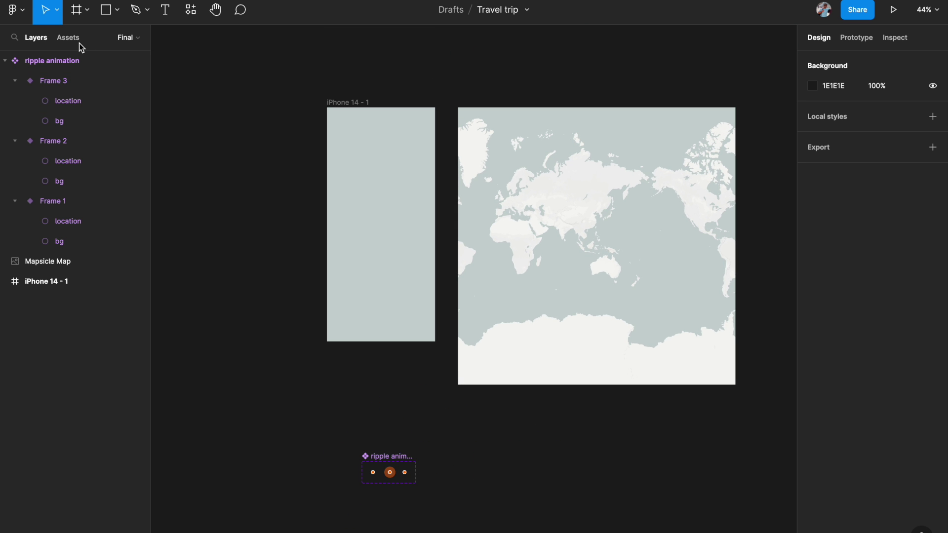
{"action": "left_click", "coordinate": [70, 38]}
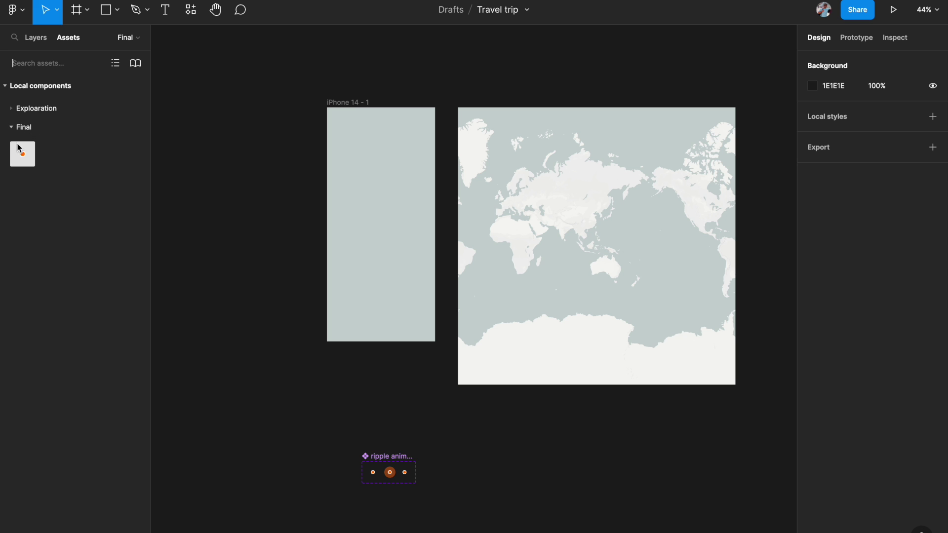
{"action": "left_click_drag", "start_coordinate": [20, 151], "coordinate": [367, 184]}
{"action": "scroll", "coordinate": [367, 184], "scroll_direction": "up", "scroll_amount": 5}
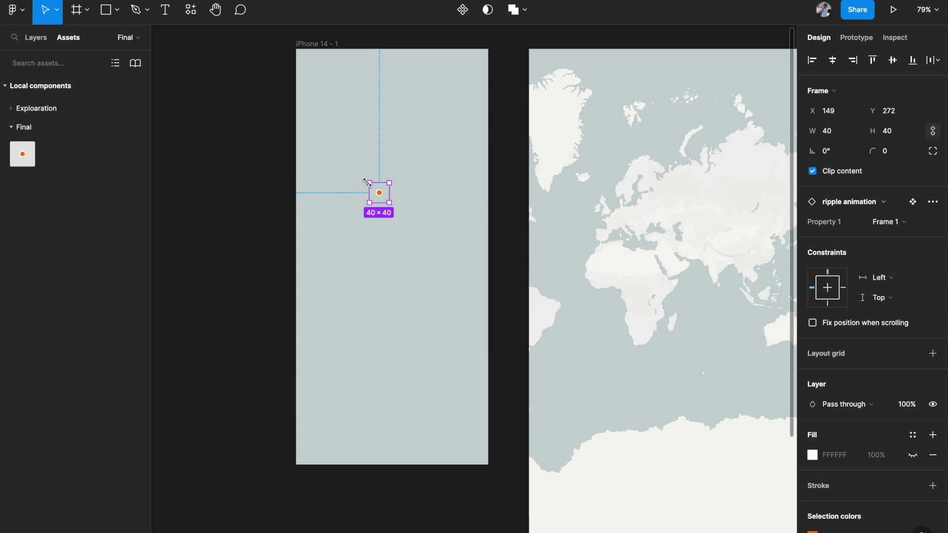
Preview the prototype on the phone mockup to check the pulsing of the location marker.
{"action": "key", "text": "shift+1"}
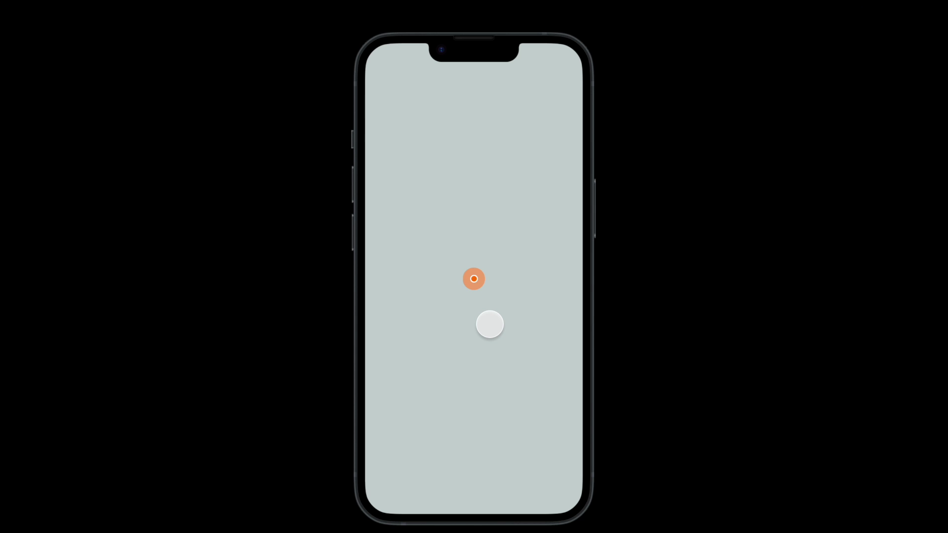
{"action": "left_click", "coordinate": [477, 285]}
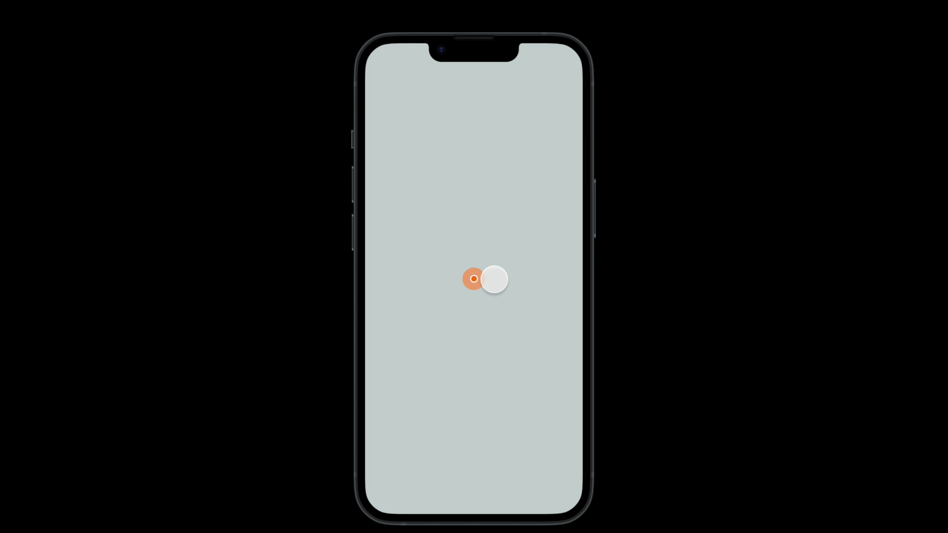
{"action": "mouse_move", "coordinate": [248, 2]}
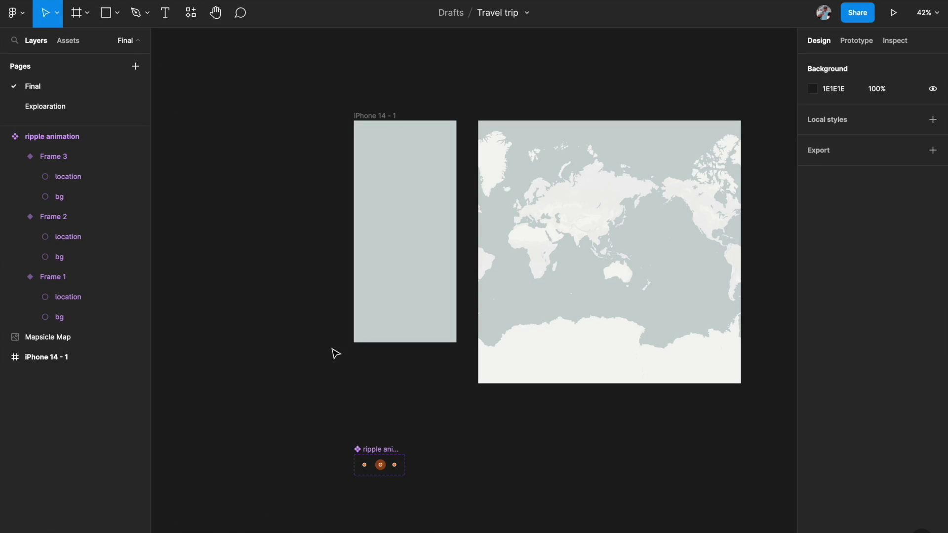
Draw a square frame about 297 × 297 in the lower part of the iPhone 14 - 1 frame.
{"action": "left_click", "coordinate": [397, 293]}
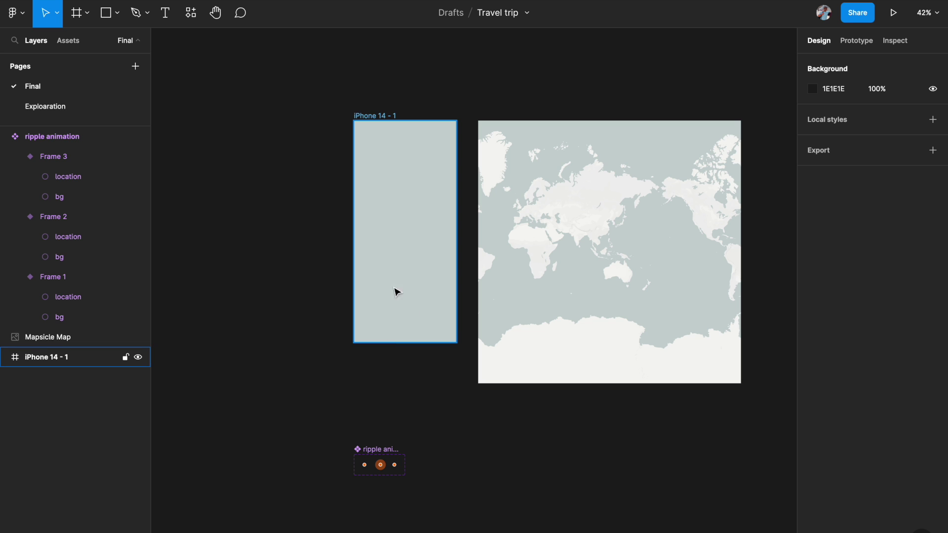
{"action": "key", "text": "Escape"}
{"action": "scroll", "coordinate": [409, 273], "scroll_direction": "up", "scroll_amount": 3}
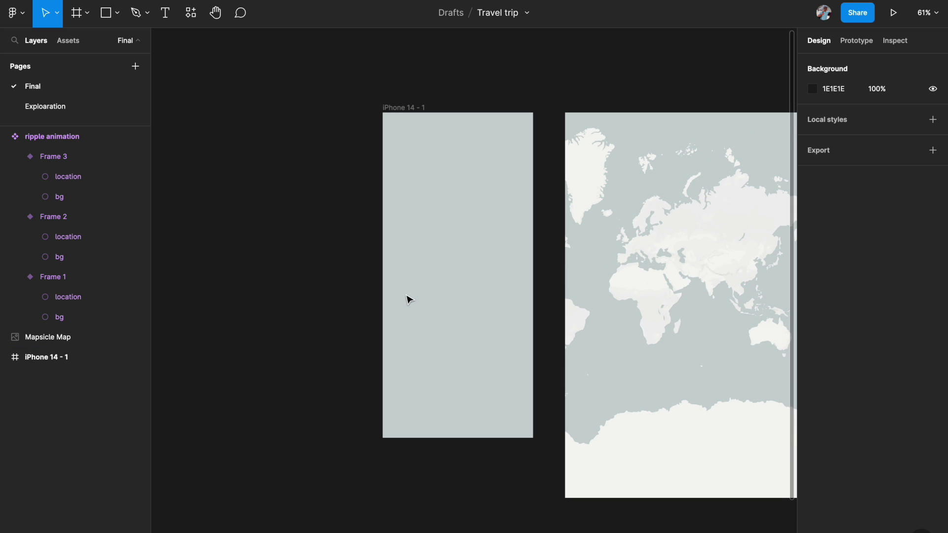
{"action": "scroll", "coordinate": [409, 300], "scroll_direction": "down", "scroll_amount": 4}
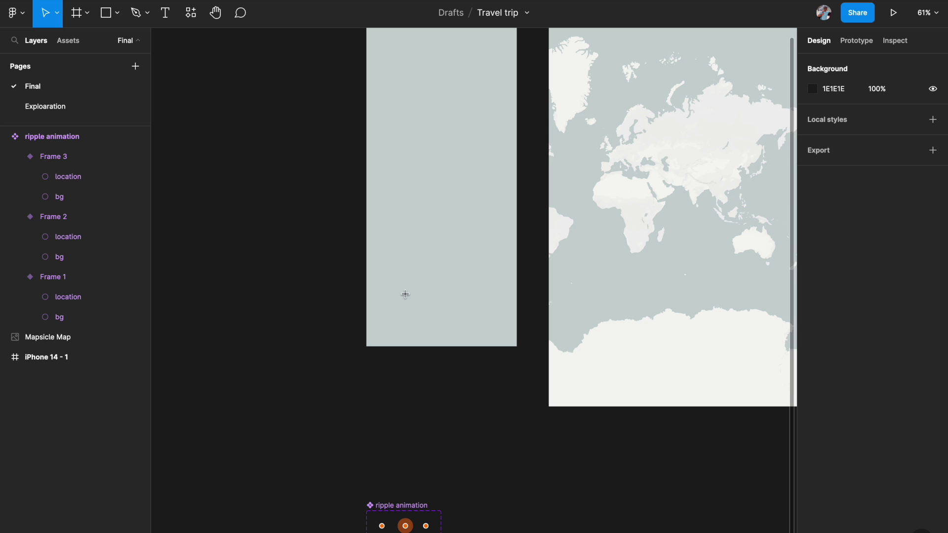
{"action": "key", "text": "f"}
{"action": "left_click_drag", "start_coordinate": [389, 222], "coordinate": [484, 322]}
{"action": "scroll", "coordinate": [484, 322], "scroll_direction": "up", "scroll_amount": 2}
{"action": "scroll", "coordinate": [484, 322], "scroll_direction": "up", "scroll_amount": 1}
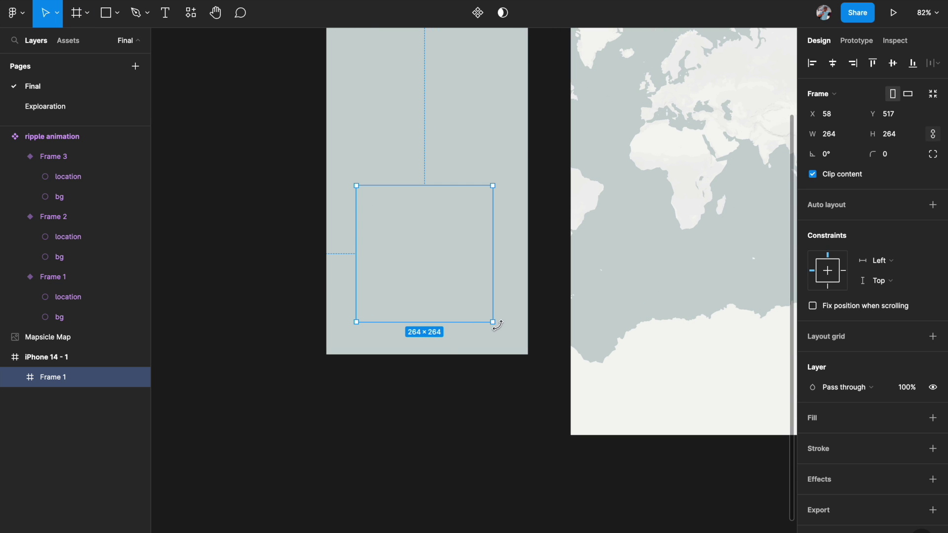
{"action": "left_click_drag", "start_coordinate": [493, 322], "coordinate": [510, 339]}
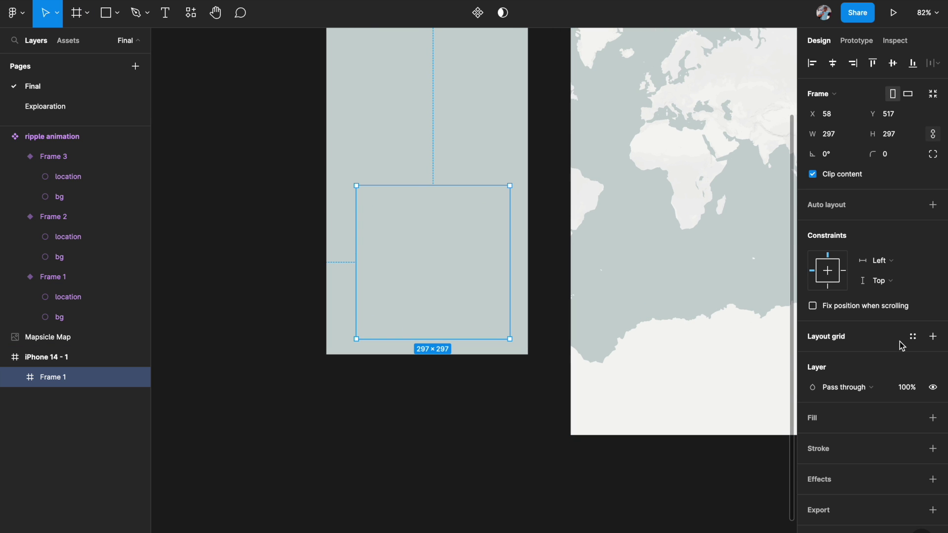
{"action": "key", "text": "Delete"}
{"action": "scroll", "coordinate": [652, 355], "scroll_direction": "up", "scroll_amount": 5}
{"action": "scroll", "coordinate": [652, 356], "scroll_direction": "left", "scroll_amount": 2}
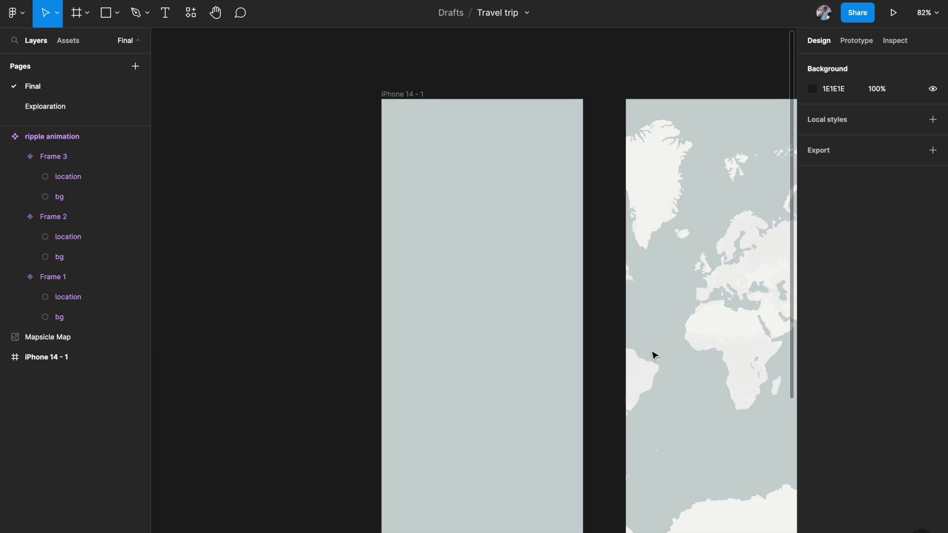
{"action": "left_click", "coordinate": [422, 99]}
{"action": "key", "text": "ctrl+z"}
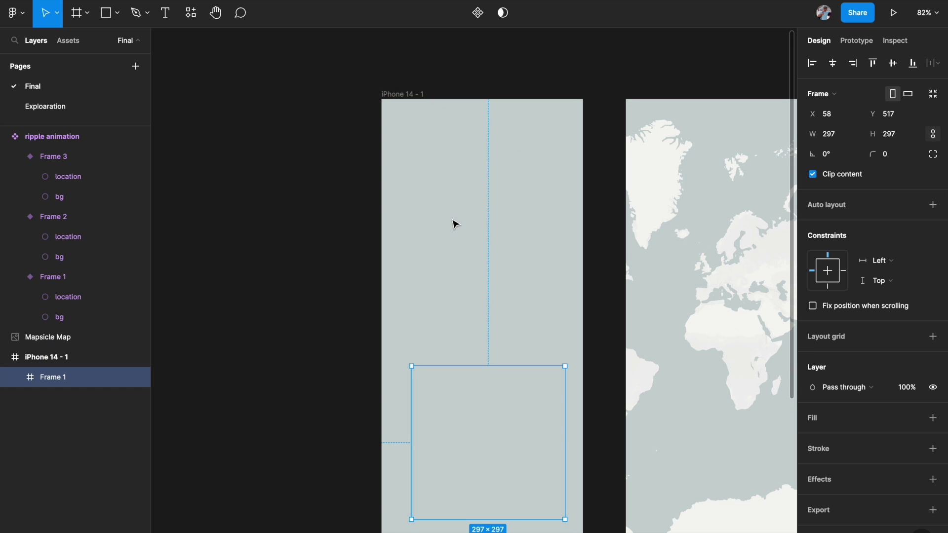
Add a white FFFFFF fill to the square frame inside the iPhone 14 - 1 frame.
{"action": "scroll", "coordinate": [494, 217], "scroll_direction": "down", "scroll_amount": 5}
{"action": "scroll", "coordinate": [494, 218], "scroll_direction": "right", "scroll_amount": 2}
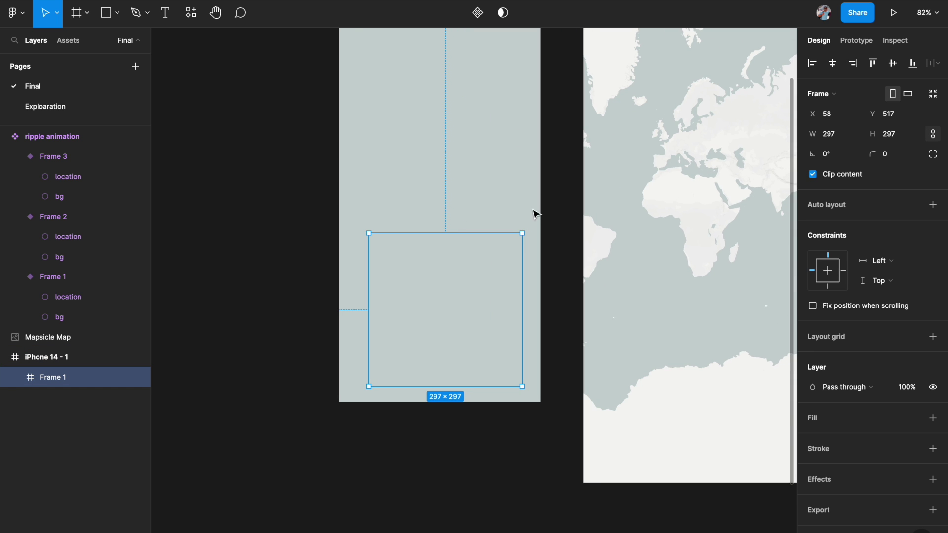
{"action": "left_click", "coordinate": [933, 418]}
{"action": "scroll", "coordinate": [502, 291], "scroll_direction": "up", "scroll_amount": 5}
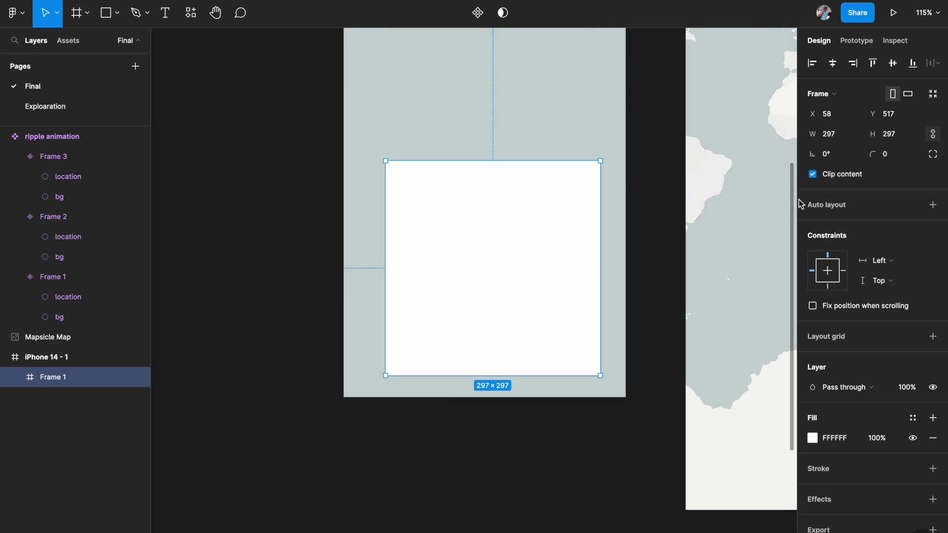
Resize the white square frame to 300 × 300 and move it to X 31, Y 517.
{"action": "left_click", "coordinate": [915, 139]}
{"action": "type", "text": "3"}
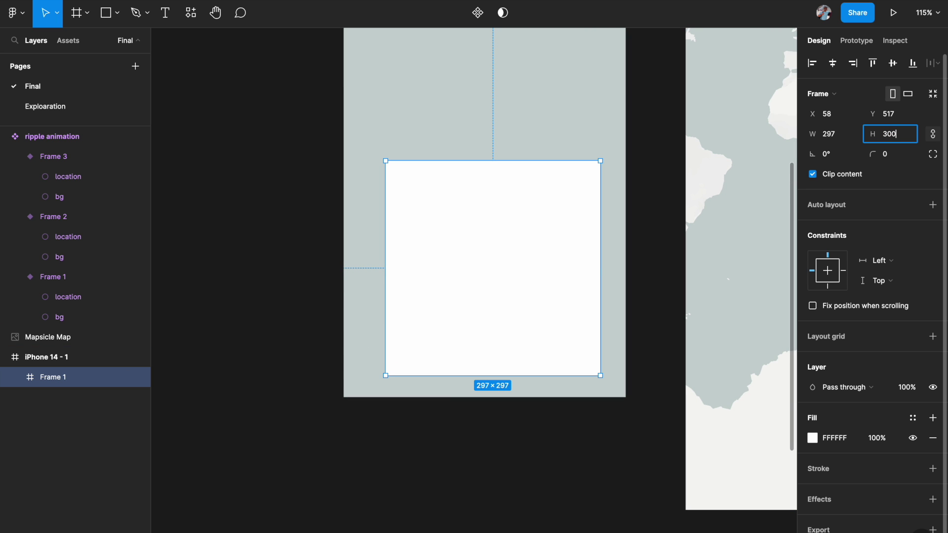
{"action": "type", "text": "00"}
{"action": "key", "text": "Return"}
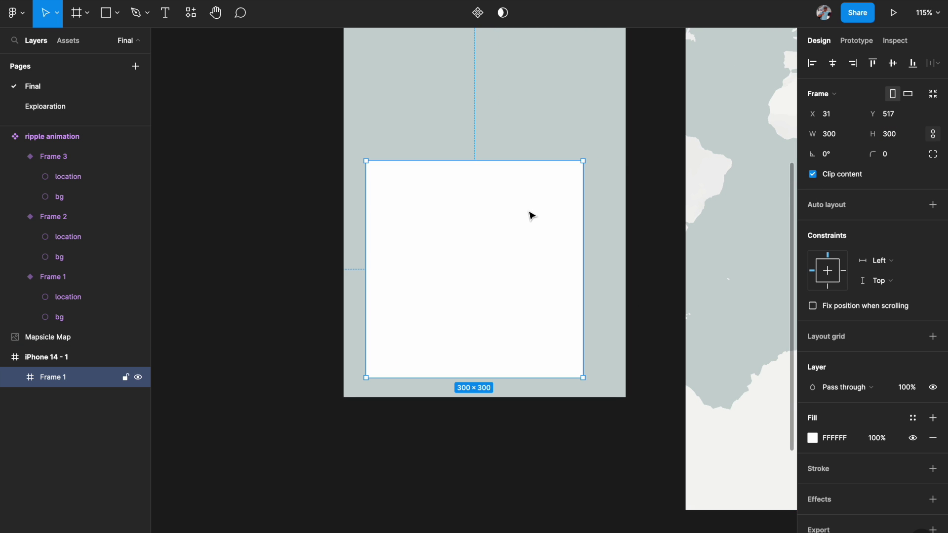
{"action": "scroll", "coordinate": [531, 215], "scroll_direction": "down", "scroll_amount": 4}
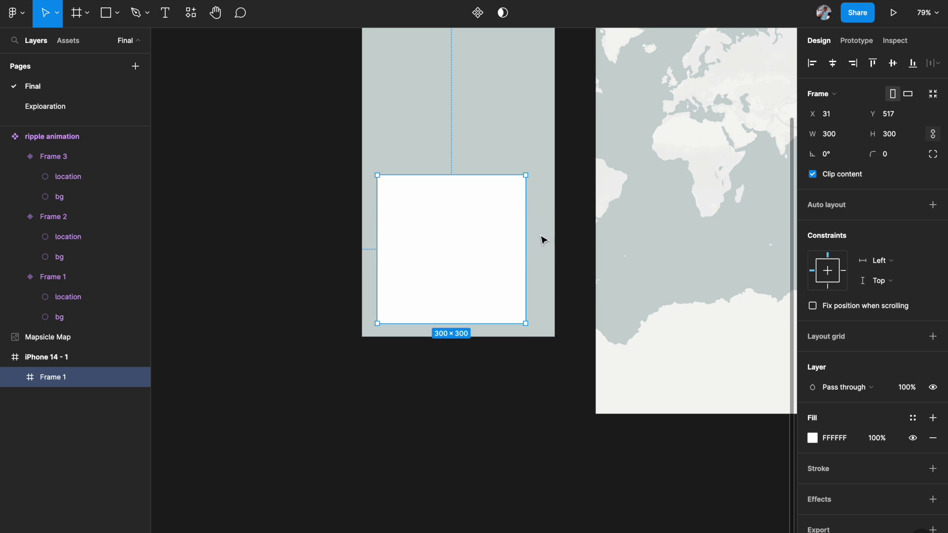
Move the white square frame out of the iPhone 14 - 1 frame to about X 1229, Y 1642, below the ripple animation component.
{"action": "scroll", "coordinate": [563, 262], "scroll_direction": "down", "scroll_amount": 5}
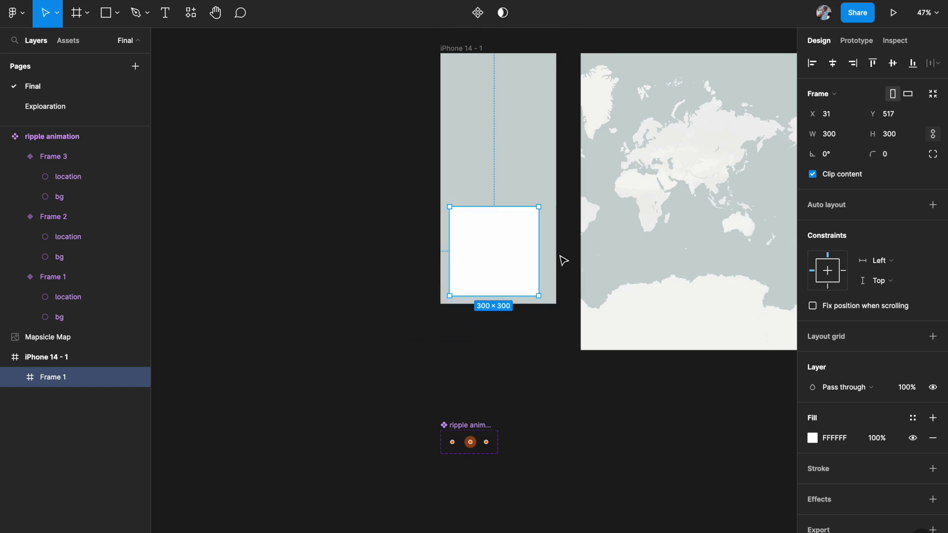
{"action": "scroll", "coordinate": [538, 218], "scroll_direction": "right", "scroll_amount": 2}
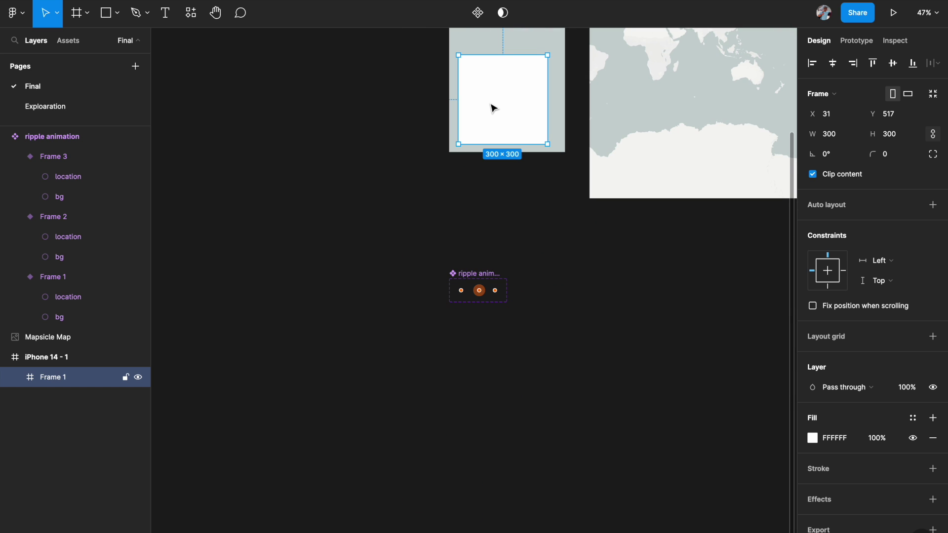
{"action": "left_click_drag", "start_coordinate": [494, 109], "coordinate": [421, 436]}
{"action": "scroll", "coordinate": [421, 436], "scroll_direction": "down", "scroll_amount": 3}
{"action": "scroll", "coordinate": [421, 436], "scroll_direction": "up", "scroll_amount": 3}
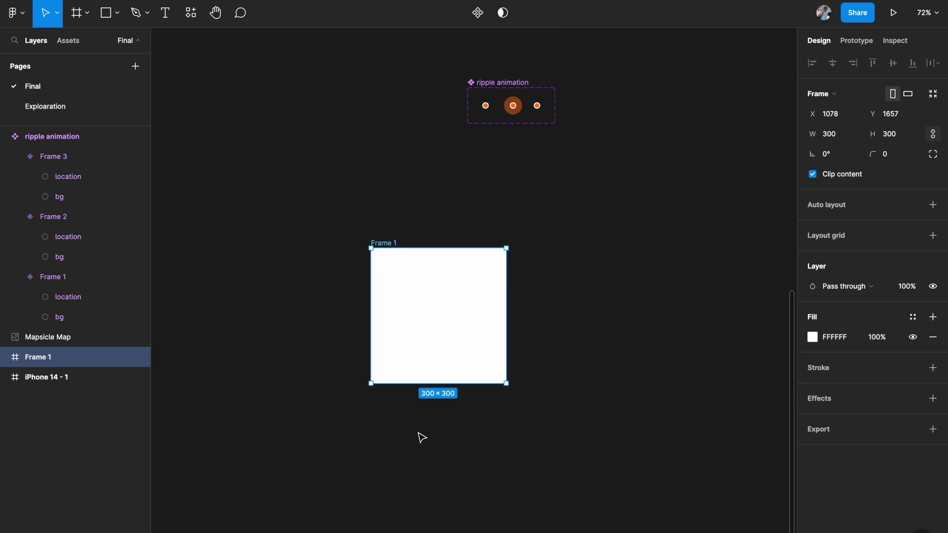
{"action": "scroll", "coordinate": [395, 345], "scroll_direction": "right", "scroll_amount": 1}
{"action": "scroll", "coordinate": [395, 346], "scroll_direction": "up", "scroll_amount": 1}
{"action": "left_click_drag", "start_coordinate": [356, 269], "coordinate": [427, 265]}
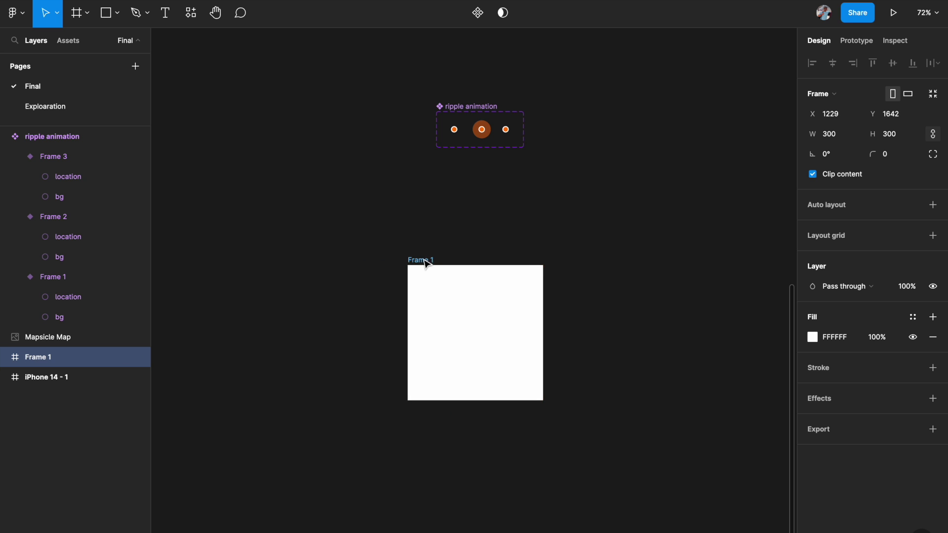
Set the corner radius of the white square frame to 32.
{"action": "scroll", "coordinate": [425, 263], "scroll_direction": "down", "scroll_amount": 2}
{"action": "scroll", "coordinate": [425, 263], "scroll_direction": "right", "scroll_amount": 2}
{"action": "scroll", "coordinate": [426, 263], "scroll_direction": "up", "scroll_amount": 3}
{"action": "left_click", "coordinate": [900, 158]}
{"action": "type", "text": "2"}
{"action": "key", "text": "Return"}
{"action": "scroll", "coordinate": [398, 215], "scroll_direction": "up", "scroll_amount": 2}
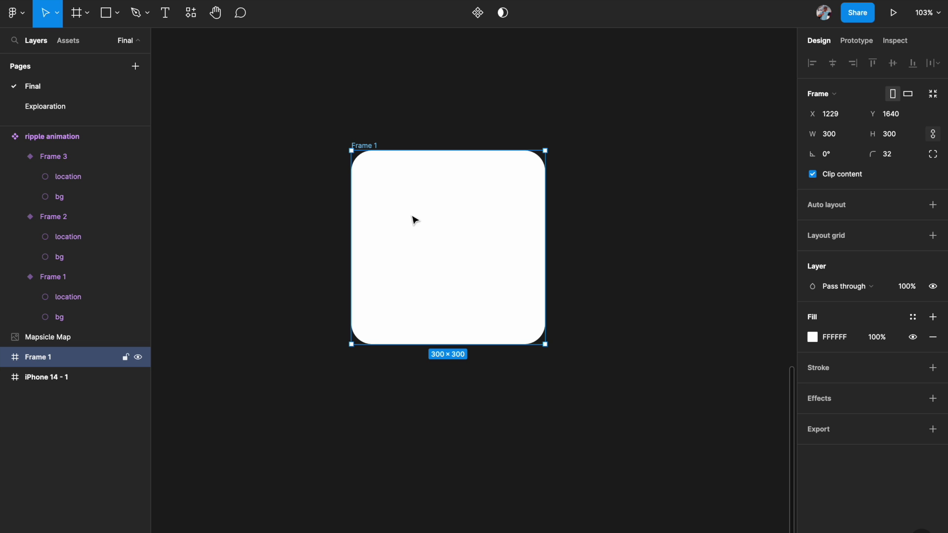
{"action": "left_click", "coordinate": [314, 242]}
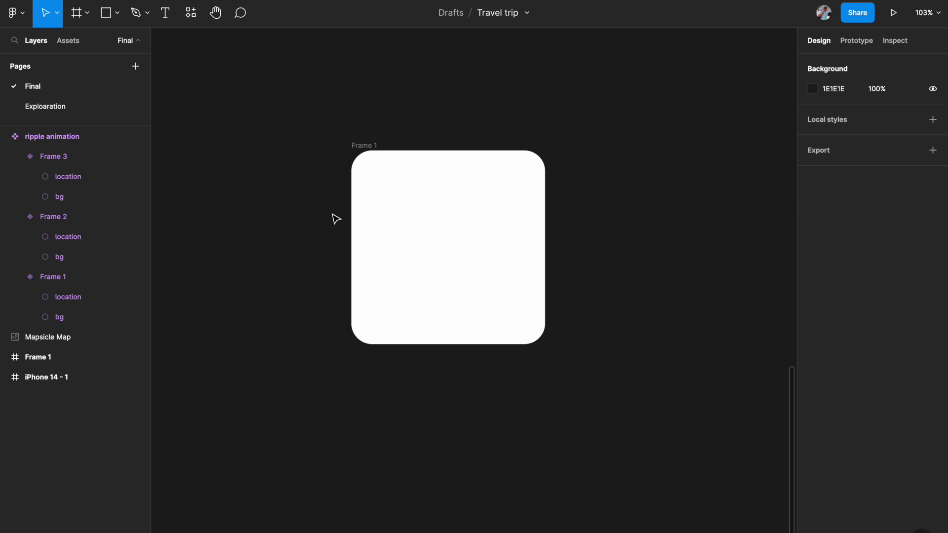
Insert an Unsplash photo of the Arc de Triomphe into the rounded frame, 300 wide by 314 high.
{"action": "left_click", "coordinate": [373, 149]}
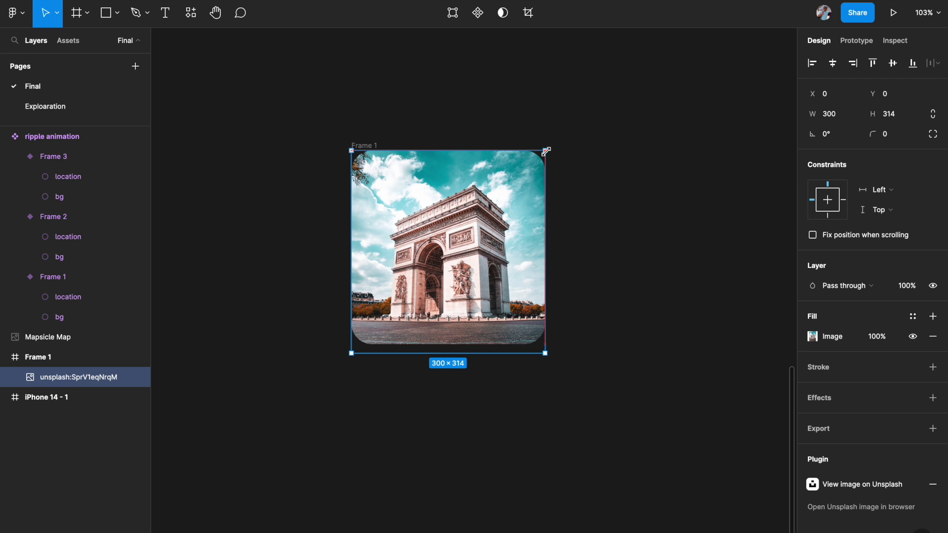
{"action": "left_click", "coordinate": [614, 219]}
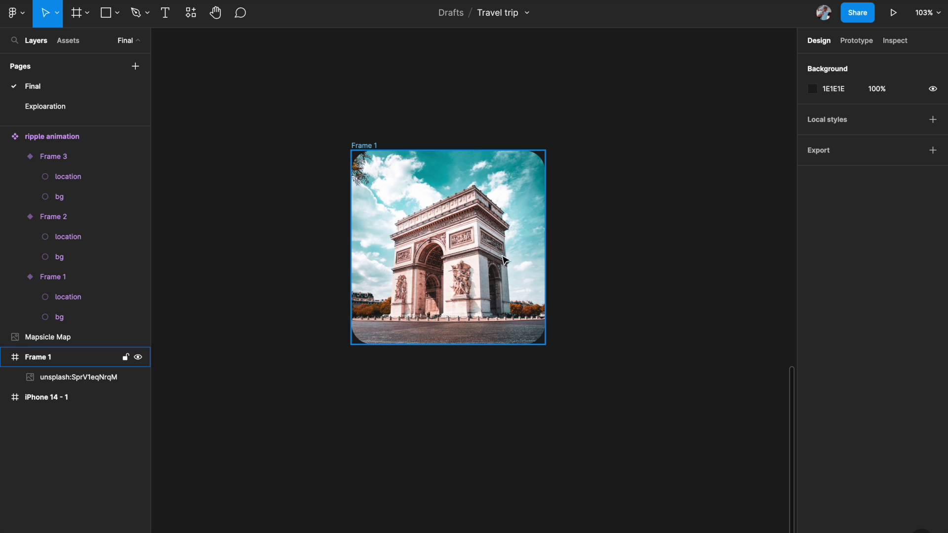
{"action": "scroll", "coordinate": [425, 243], "scroll_direction": "up", "scroll_amount": 3}
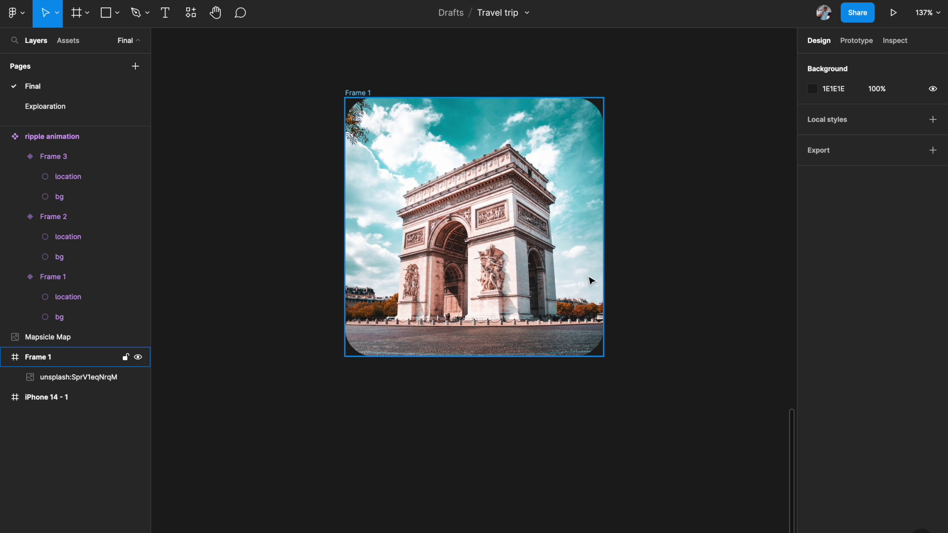
Draw a 300 × 105 rectangle across the lower part of the photo card and fill it white.
{"action": "key", "text": "r"}
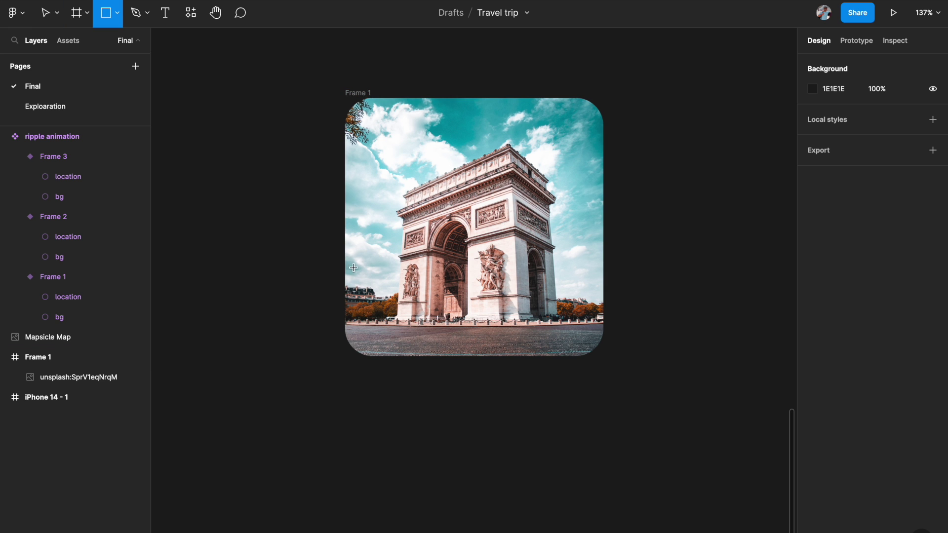
{"action": "mouse_move", "coordinate": [344, 267]}
{"action": "left_mouse_down"}
{"action": "mouse_move", "coordinate": [440, 328]}
{"action": "mouse_move", "coordinate": [499, 349]}
{"action": "mouse_move", "coordinate": [603, 357]}
{"action": "left_mouse_up"}
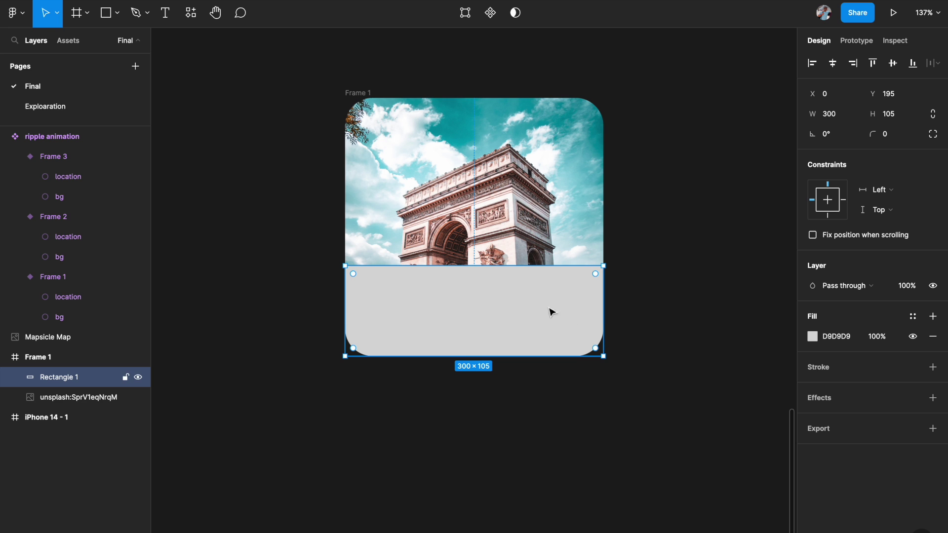
{"action": "left_click", "coordinate": [812, 337]}
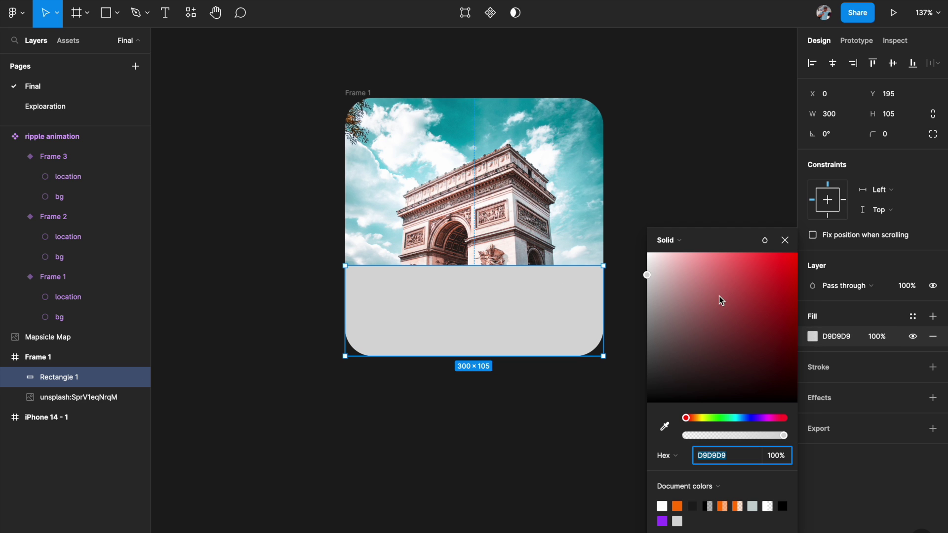
{"action": "left_click_drag", "start_coordinate": [722, 301], "coordinate": [628, 243]}
{"action": "left_click", "coordinate": [708, 204]}
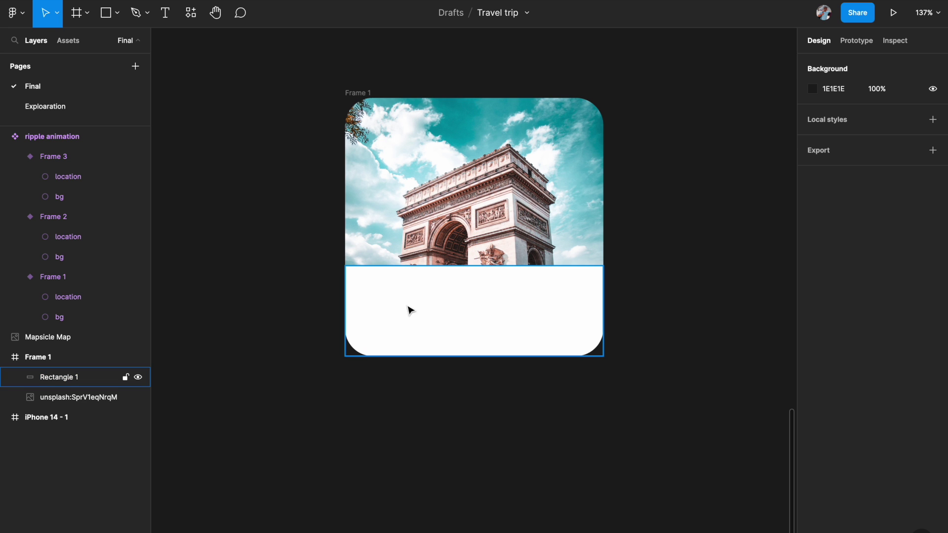
{"action": "scroll", "coordinate": [419, 313], "scroll_direction": "left", "scroll_amount": 2}
{"action": "left_click", "coordinate": [479, 264]}
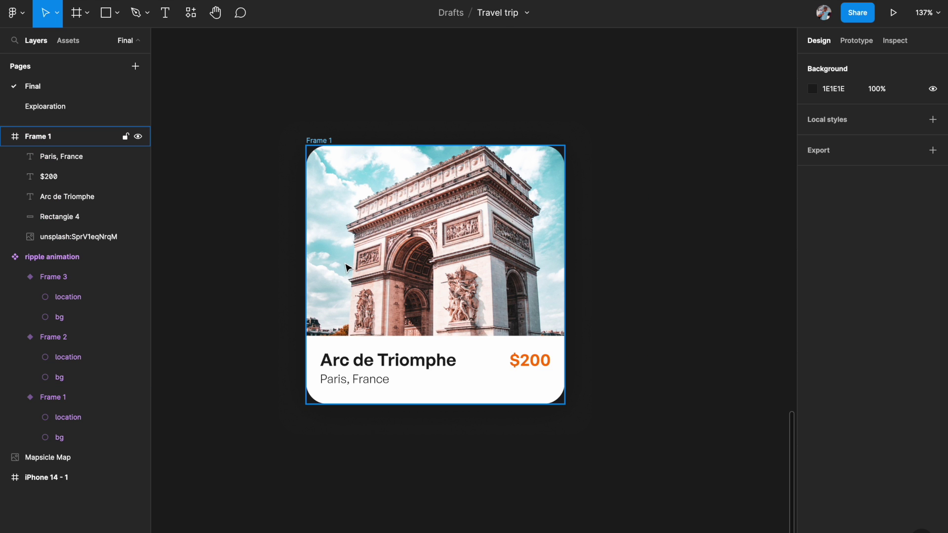
Duplicate the Arc de Triomphe card and place the copy beside the original at X 1513, Y 1729.
{"action": "scroll", "coordinate": [347, 267], "scroll_direction": "down", "scroll_amount": 2}
{"action": "scroll", "coordinate": [326, 222], "scroll_direction": "down", "scroll_amount": 1}
{"action": "scroll", "coordinate": [326, 222], "scroll_direction": "right", "scroll_amount": 1}
{"action": "left_click", "coordinate": [314, 193]}
{"action": "left_click_drag", "start_coordinate": [314, 192], "coordinate": [552, 201]}
{"action": "key", "text": "minus"}
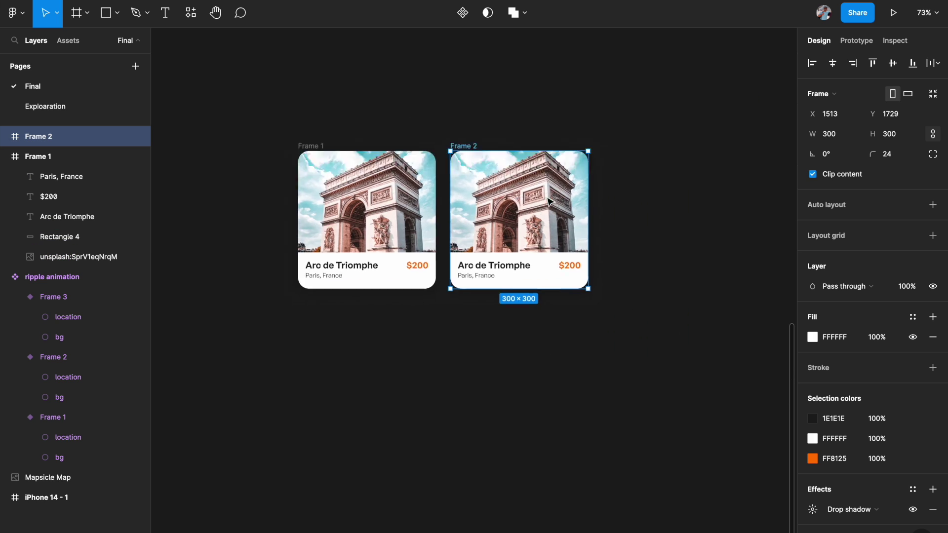
{"action": "left_click", "coordinate": [644, 201]}
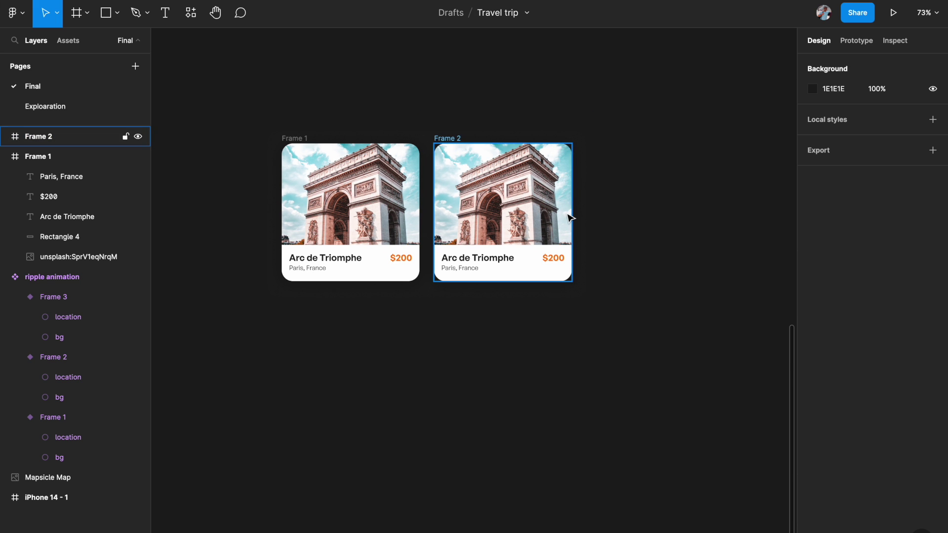
{"action": "scroll", "coordinate": [567, 218], "scroll_direction": "up", "scroll_amount": 3}
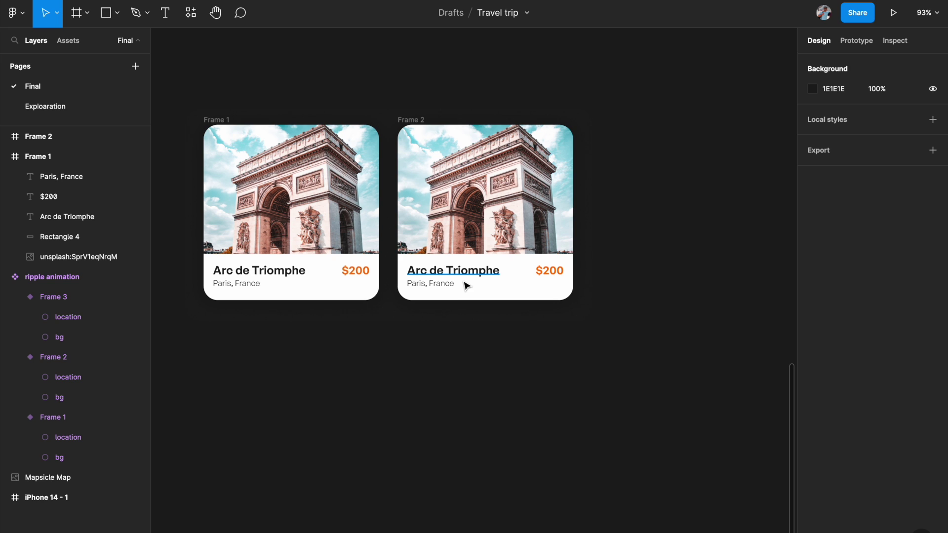
{"action": "left_click", "coordinate": [473, 172]}
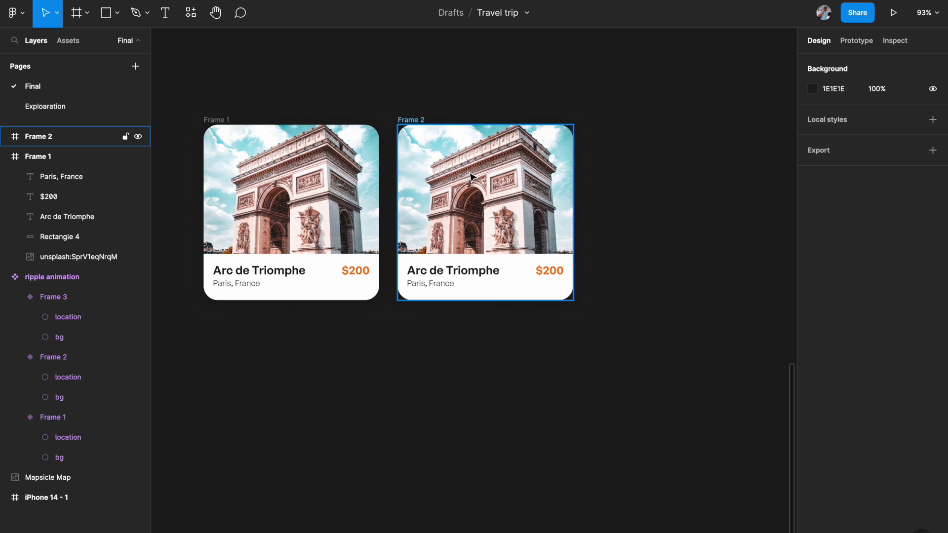
{"action": "left_click", "coordinate": [299, 184]}
{"action": "left_click", "coordinate": [670, 209]}
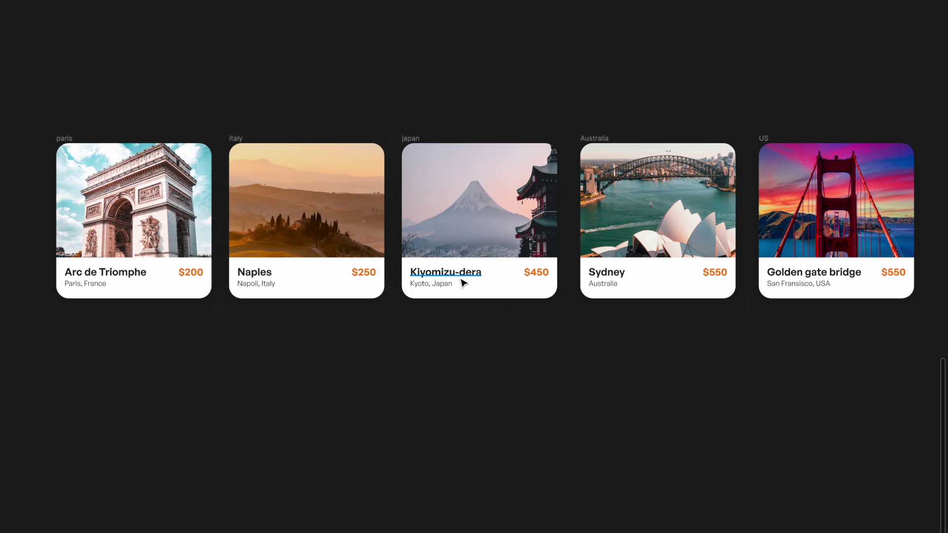
{"action": "scroll", "coordinate": [537, 328], "scroll_direction": "down", "scroll_amount": 2}
{"action": "scroll", "coordinate": [538, 329], "scroll_direction": "left", "scroll_amount": 2}
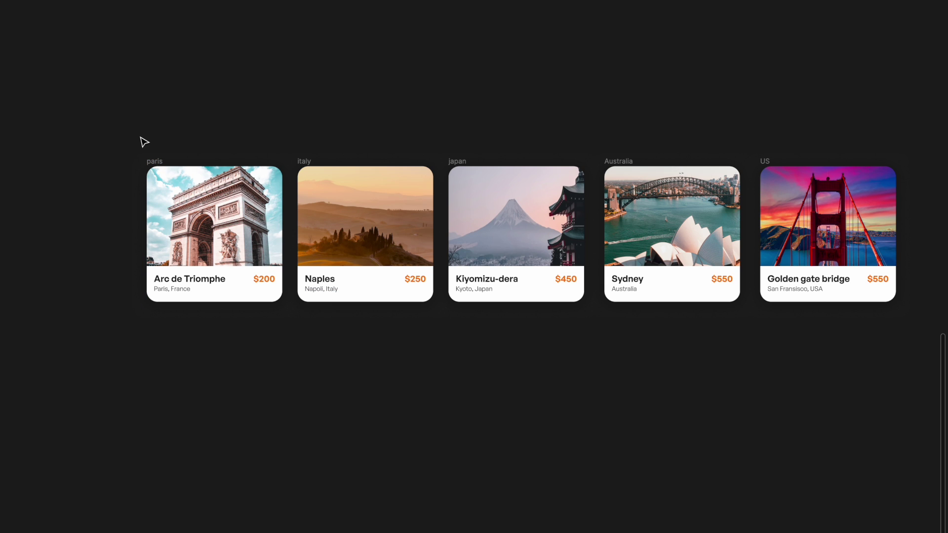
Space the five destination cards 12 apart in one row and wrap them together in a frame.
{"action": "scroll", "coordinate": [145, 143], "scroll_direction": "down", "scroll_amount": 2}
{"action": "scroll", "coordinate": [144, 142], "scroll_direction": "up", "scroll_amount": 1}
{"action": "scroll", "coordinate": [143, 141], "scroll_direction": "right", "scroll_amount": 1}
{"action": "left_click_drag", "start_coordinate": [92, 136], "coordinate": [717, 374]}
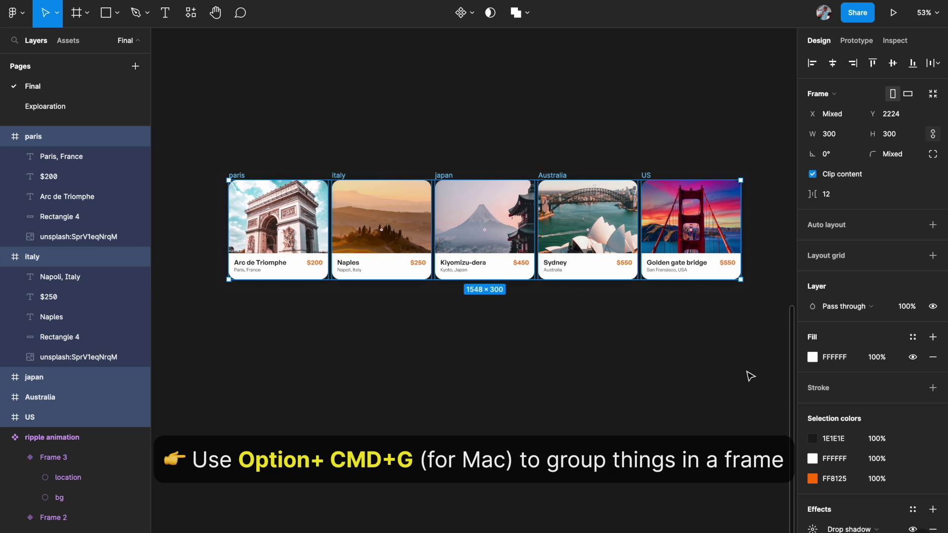
{"action": "key", "text": "alt+super+g"}
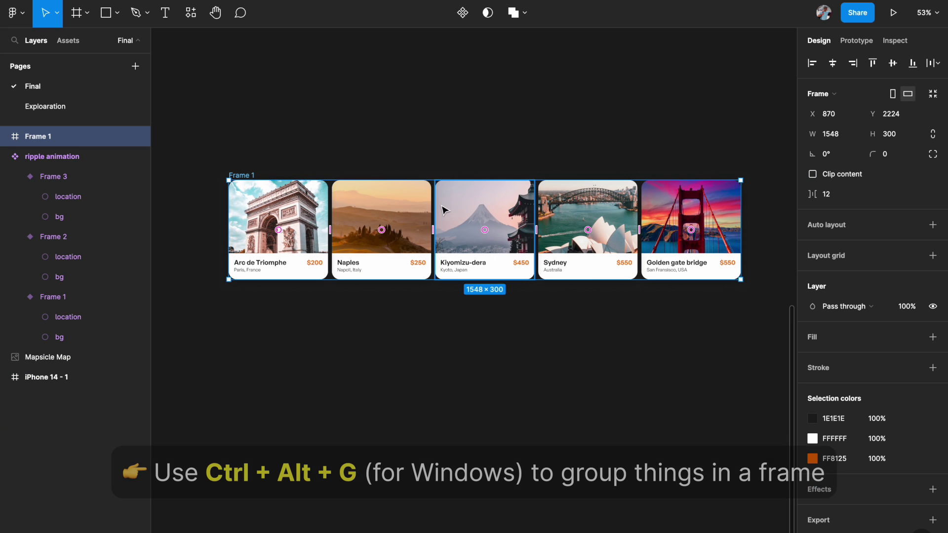
Rename the frame holding the five destination cards to locations.
{"action": "left_click", "coordinate": [5, 137]}
{"action": "left_click", "coordinate": [5, 136]}
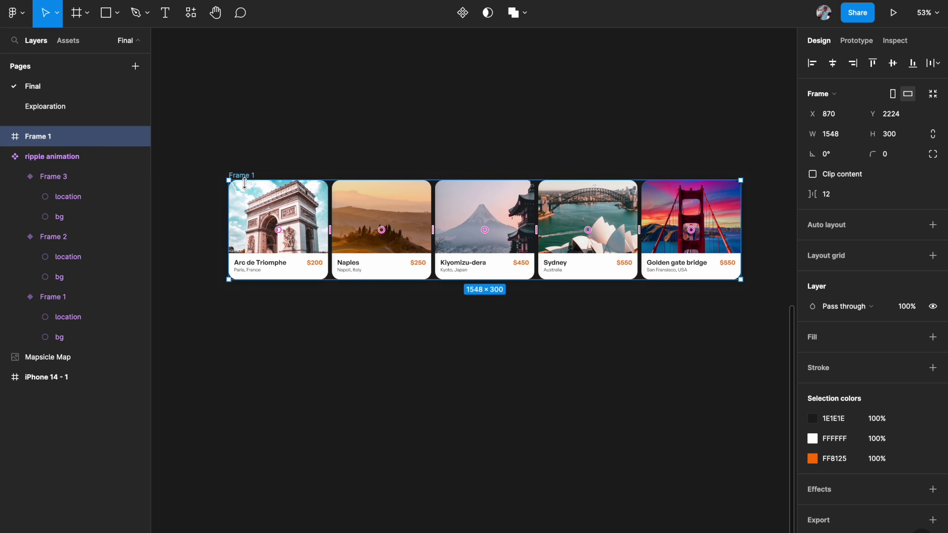
{"action": "double_click", "coordinate": [49, 138]}
{"action": "type", "text": "lo"}
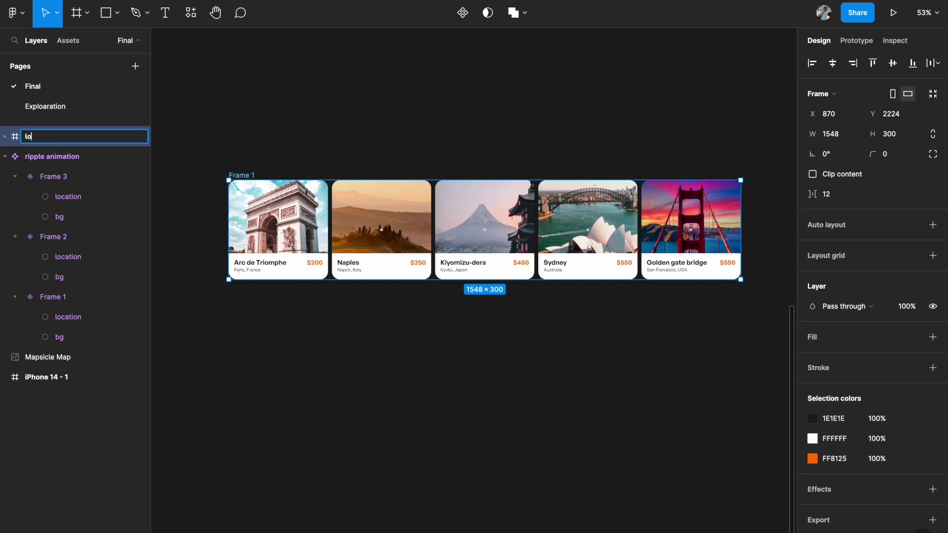
{"action": "type", "text": "catop"}
{"action": "key", "text": "BackSpace"}
{"action": "type", "text": "ions"}
Move the locations frame to about X 1250, Y 1683, below the ripple animation component.
{"action": "key", "text": "shift+1"}
{"action": "left_click_drag", "start_coordinate": [322, 388], "coordinate": [366, 325]}
{"action": "scroll", "coordinate": [366, 324], "scroll_direction": "up", "scroll_amount": 2}
{"action": "scroll", "coordinate": [364, 307], "scroll_direction": "up", "scroll_amount": 2}
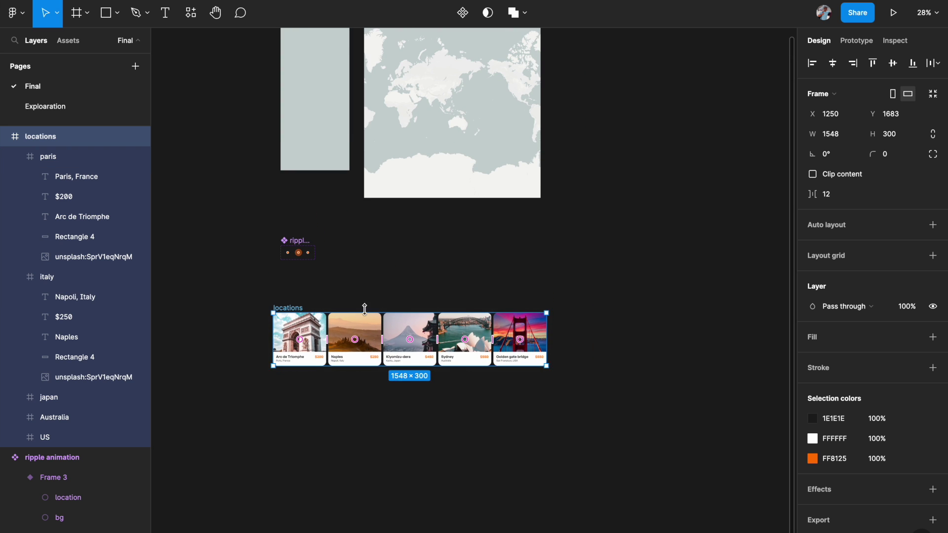
{"action": "scroll", "coordinate": [382, 192], "scroll_direction": "up", "scroll_amount": 2}
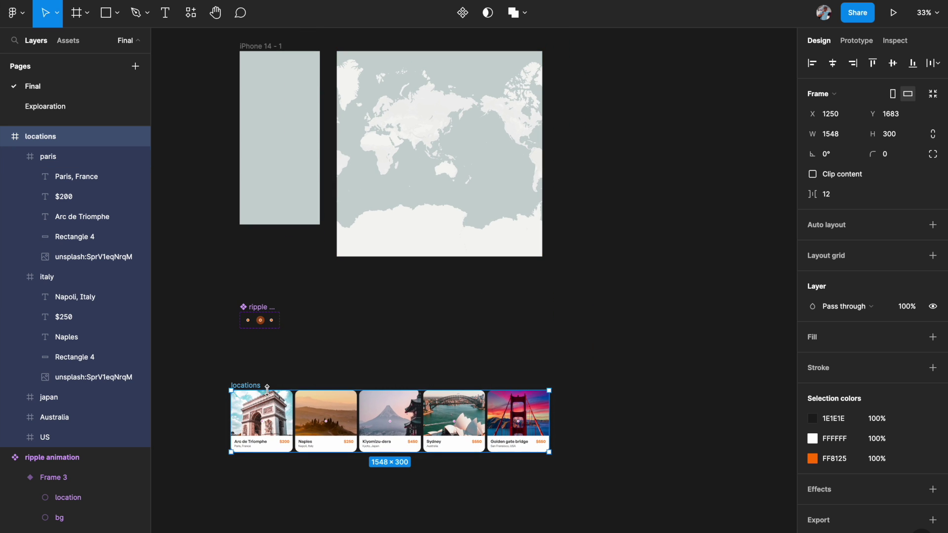
{"action": "scroll", "coordinate": [264, 420], "scroll_direction": "up", "scroll_amount": 1}
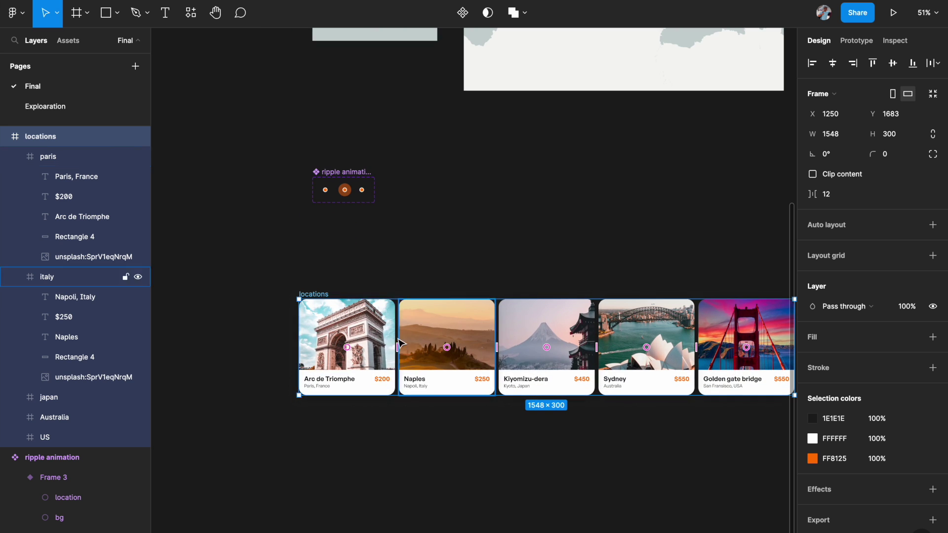
Place an instance of the local ripple animation component on the world map and position it over western France.
{"action": "scroll", "coordinate": [425, 351], "scroll_direction": "up", "scroll_amount": 2}
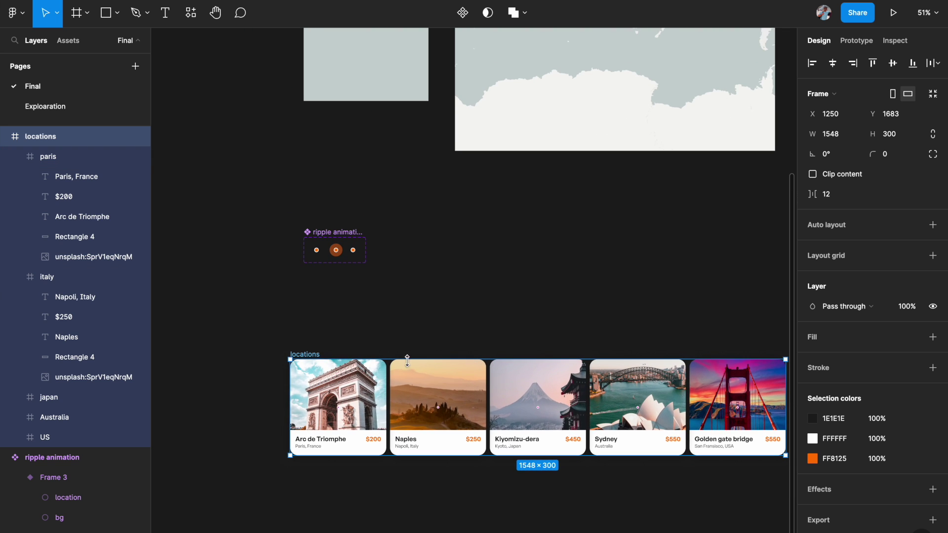
{"action": "scroll", "coordinate": [341, 395], "scroll_direction": "up", "scroll_amount": 2}
{"action": "scroll", "coordinate": [330, 428], "scroll_direction": "down", "scroll_amount": 1}
{"action": "scroll", "coordinate": [413, 394], "scroll_direction": "down", "scroll_amount": 3}
{"action": "scroll", "coordinate": [459, 329], "scroll_direction": "up", "scroll_amount": 5}
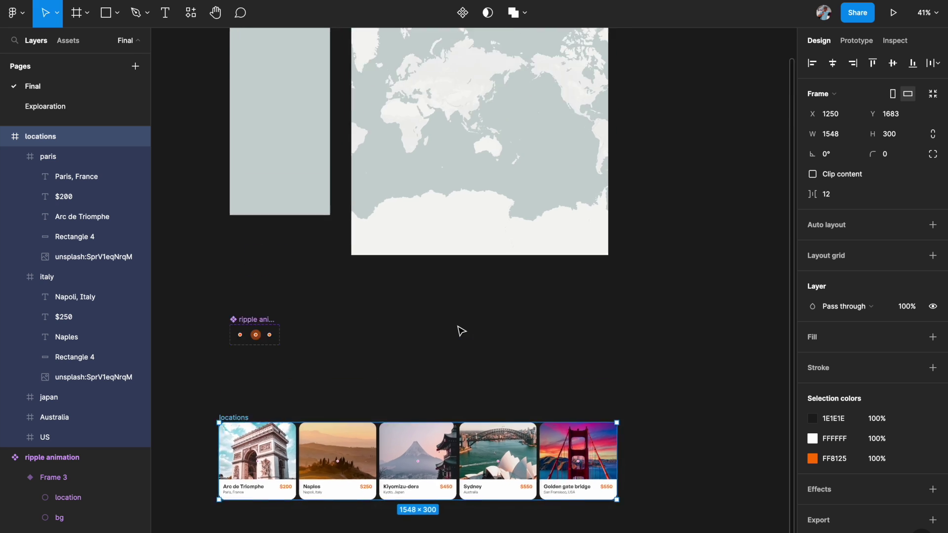
{"action": "left_click", "coordinate": [81, 44]}
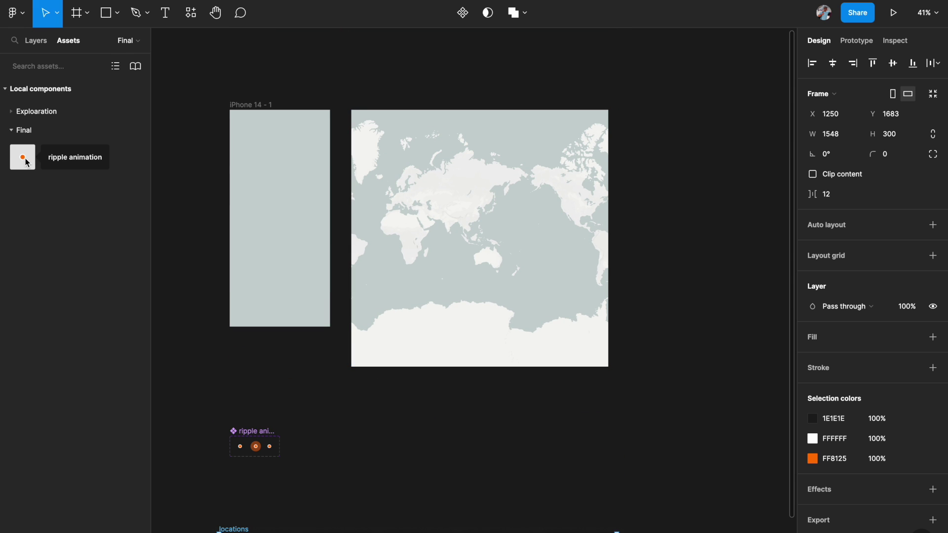
{"action": "left_click_drag", "start_coordinate": [52, 163], "coordinate": [460, 203]}
{"action": "scroll", "coordinate": [460, 203], "scroll_direction": "up", "scroll_amount": 5}
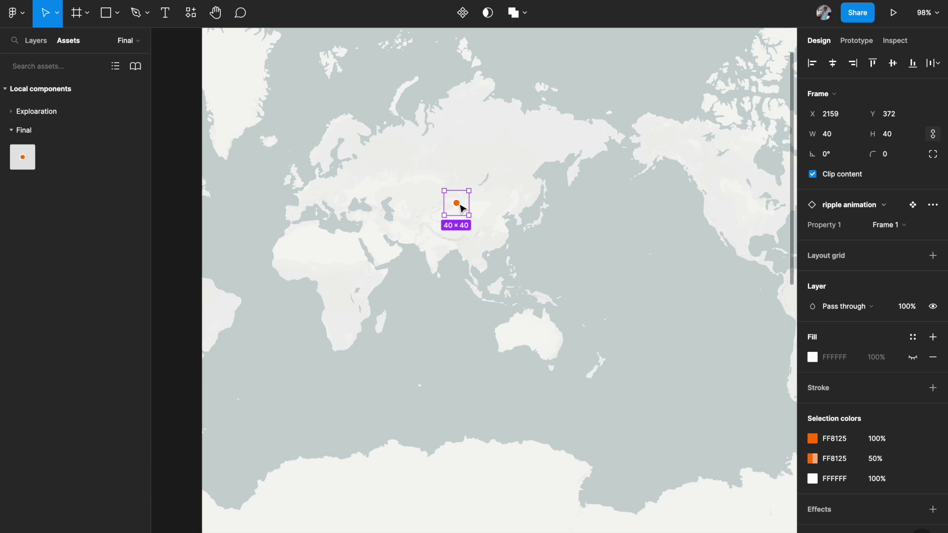
{"action": "left_click_drag", "start_coordinate": [540, 171], "coordinate": [381, 166]}
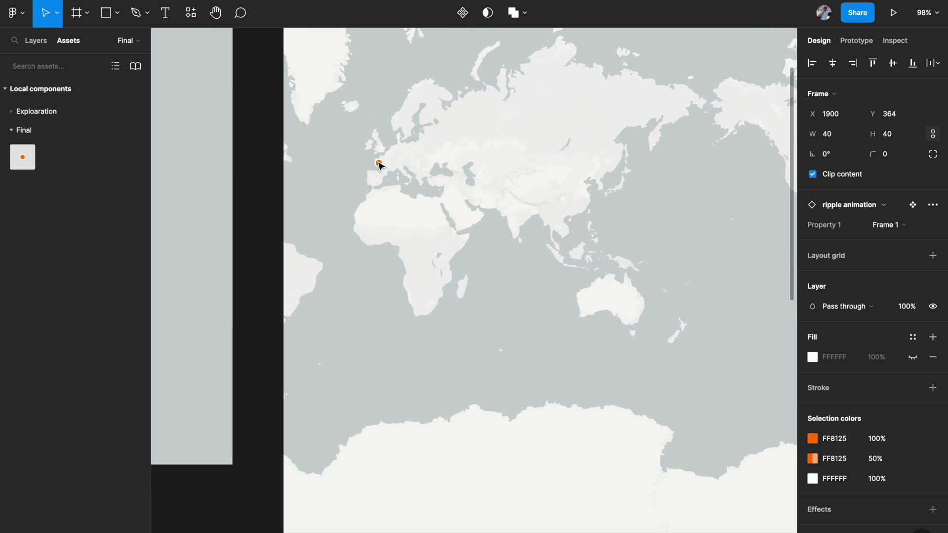
Distribute ripple animation markers on the world map near Italy, northeast Asia, eastern Australia and the west of North America.
{"action": "scroll", "coordinate": [381, 166], "scroll_direction": "down", "scroll_amount": 5}
{"action": "left_click_drag", "start_coordinate": [360, 136], "coordinate": [476, 117]}
{"action": "scroll", "coordinate": [476, 117], "scroll_direction": "up", "scroll_amount": 2}
{"action": "scroll", "coordinate": [525, 204], "scroll_direction": "down", "scroll_amount": 2}
{"action": "left_click", "coordinate": [525, 204]}
{"action": "key", "text": "Escape"}
{"action": "left_click_drag", "start_coordinate": [547, 155], "coordinate": [615, 185]}
{"action": "left_click", "coordinate": [576, 224]}
{"action": "scroll", "coordinate": [575, 224], "scroll_direction": "left", "scroll_amount": 2}
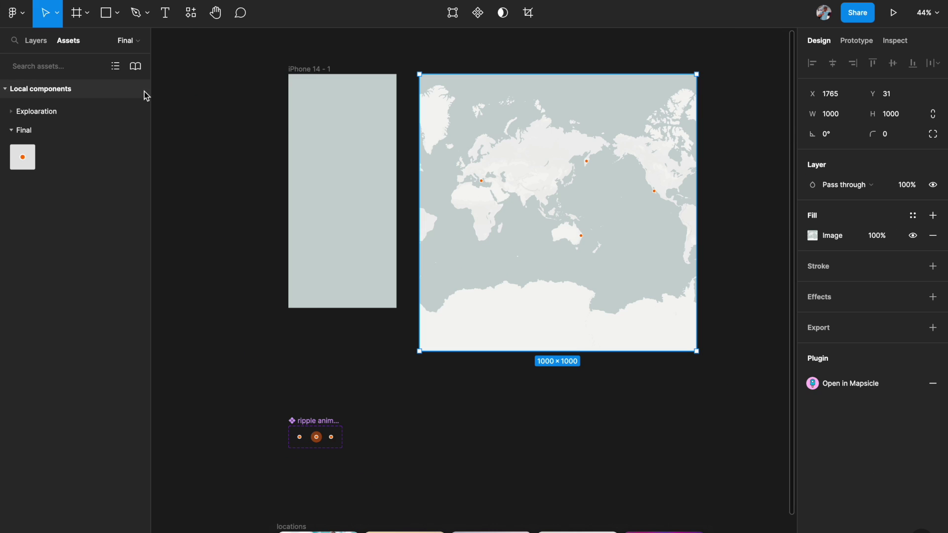
Add a fifth ripple animation marker over France on the world map.
{"action": "left_click", "coordinate": [36, 41]}
{"action": "left_click", "coordinate": [45, 105]}
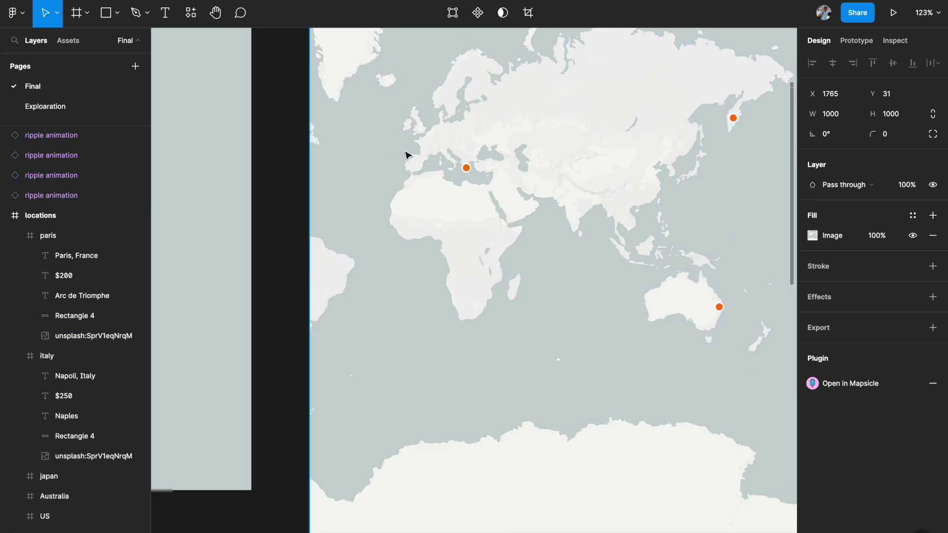
{"action": "left_click", "coordinate": [426, 142]}
{"action": "key", "text": "Escape"}
{"action": "scroll", "coordinate": [377, 311], "scroll_direction": "down", "scroll_amount": 2}
{"action": "scroll", "coordinate": [379, 311], "scroll_direction": "right", "scroll_amount": 2}
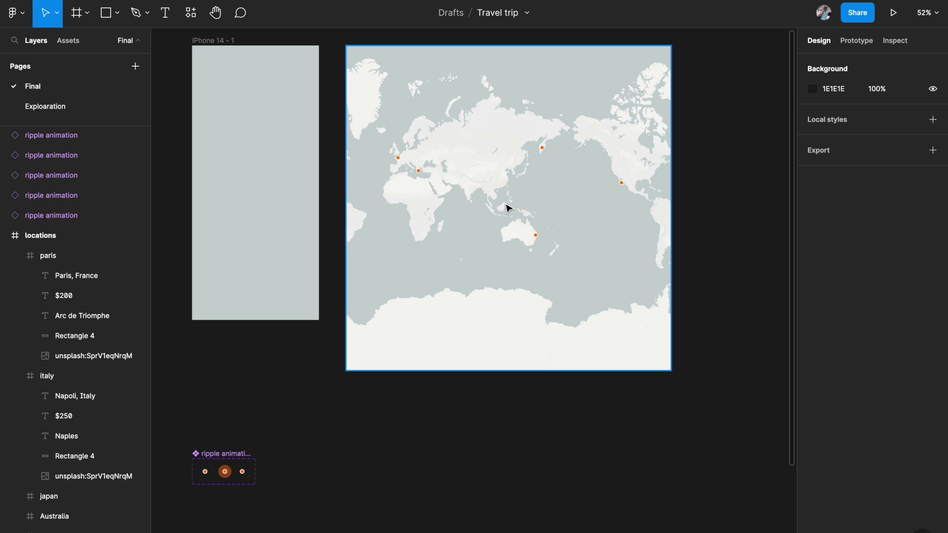
Wrap the world map and its five ripple animation markers in a frame and rename it "big map".
{"action": "scroll", "coordinate": [513, 202], "scroll_direction": "down", "scroll_amount": 2}
{"action": "scroll", "coordinate": [527, 176], "scroll_direction": "left", "scroll_amount": 1}
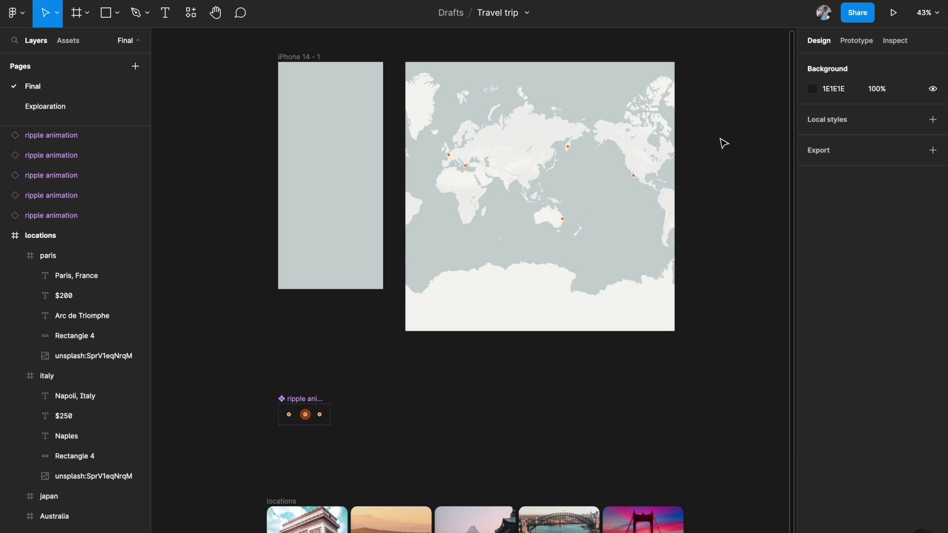
{"action": "scroll", "coordinate": [722, 143], "scroll_direction": "right", "scroll_amount": 2}
{"action": "scroll", "coordinate": [723, 143], "scroll_direction": "up", "scroll_amount": 1}
{"action": "left_click_drag", "start_coordinate": [354, 84], "coordinate": [653, 388]}
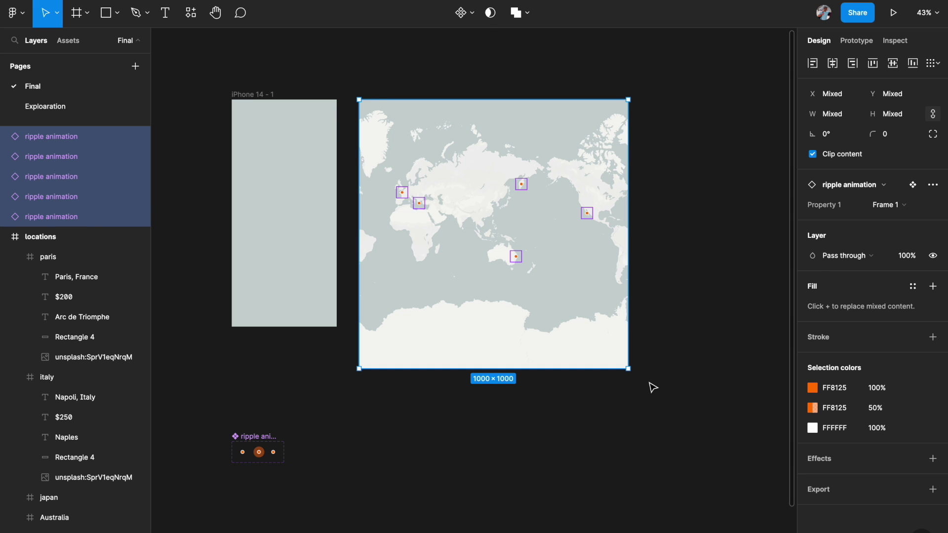
{"action": "key", "text": "ctrl+alt+g"}
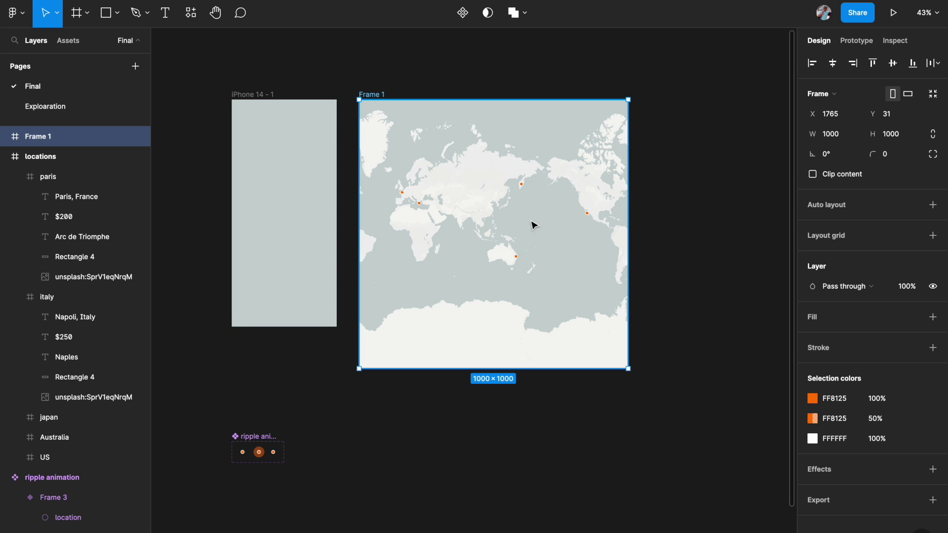
{"action": "double_click", "coordinate": [47, 138]}
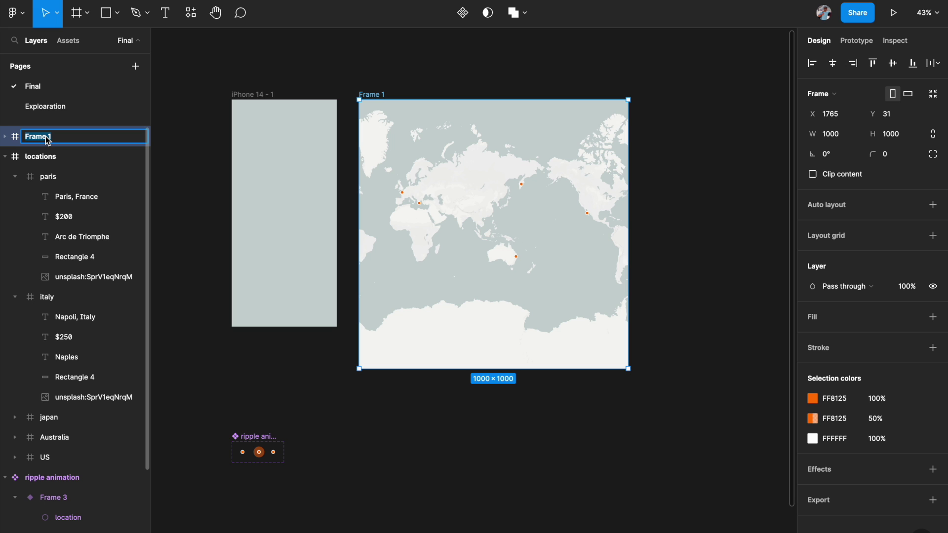
{"action": "type", "text": "big map"}
{"action": "key", "text": "Return"}
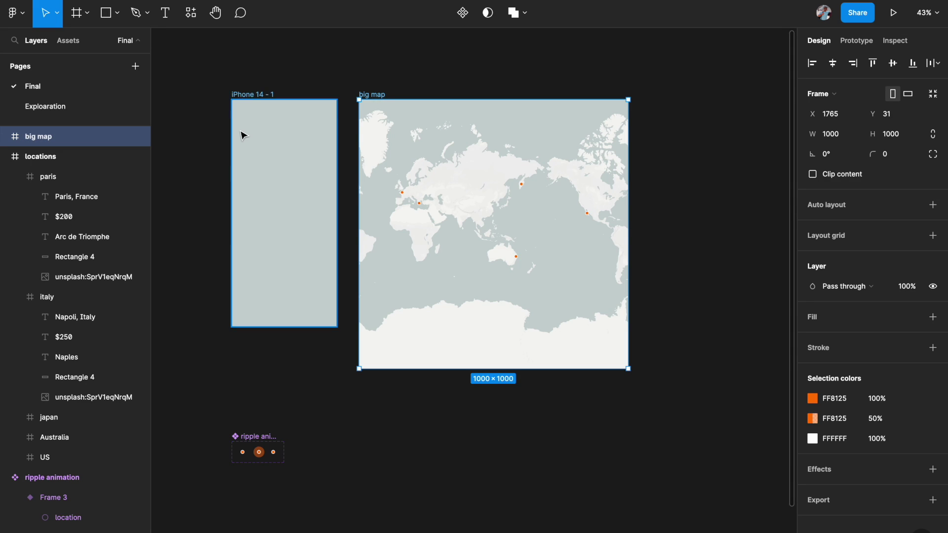
Move the big map frame inside the iPhone 14 - 1 frame, aligned with its upper-left corner.
{"action": "scroll", "coordinate": [240, 134], "scroll_direction": "down", "scroll_amount": 2}
{"action": "scroll", "coordinate": [427, 114], "scroll_direction": "left", "scroll_amount": 2}
{"action": "left_click_drag", "start_coordinate": [438, 89], "coordinate": [345, 85]}
{"action": "scroll", "coordinate": [318, 76], "scroll_direction": "left", "scroll_amount": 2}
{"action": "left_click", "coordinate": [322, 74]}
Switch clip content off and back on for the iPhone 14 - 1 frame to check the overflowing map.
{"action": "scroll", "coordinate": [415, 78], "scroll_direction": "up", "scroll_amount": 2}
{"action": "left_click", "coordinate": [398, 97]}
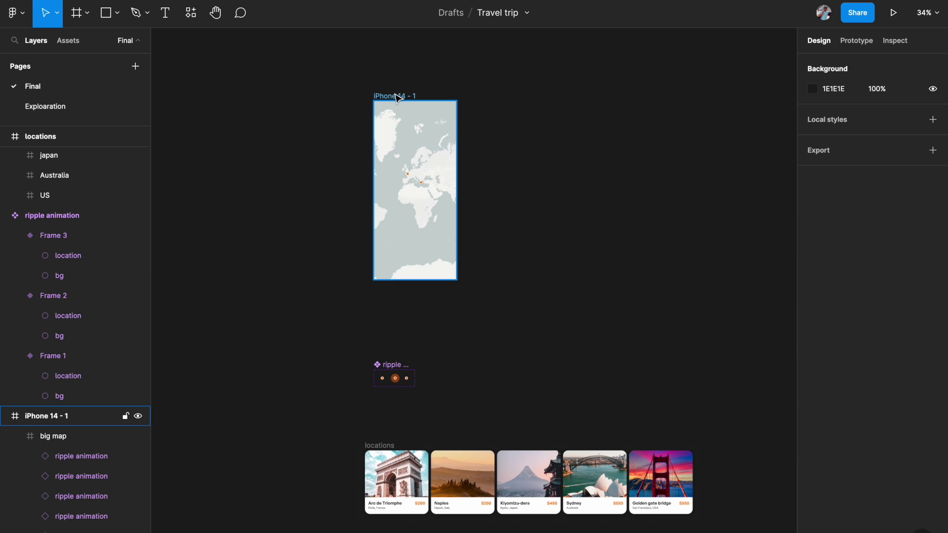
{"action": "left_click", "coordinate": [398, 97]}
{"action": "left_click", "coordinate": [812, 175]}
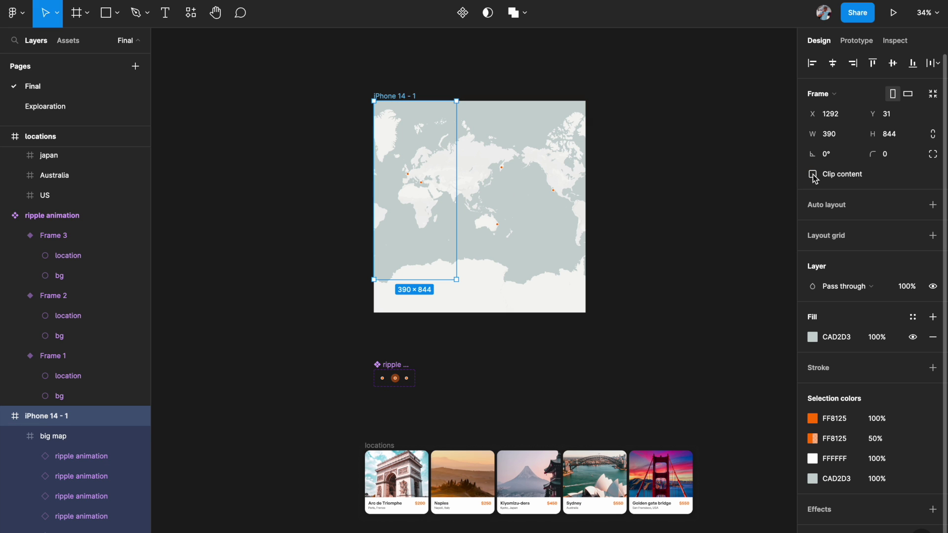
{"action": "left_click", "coordinate": [813, 175]}
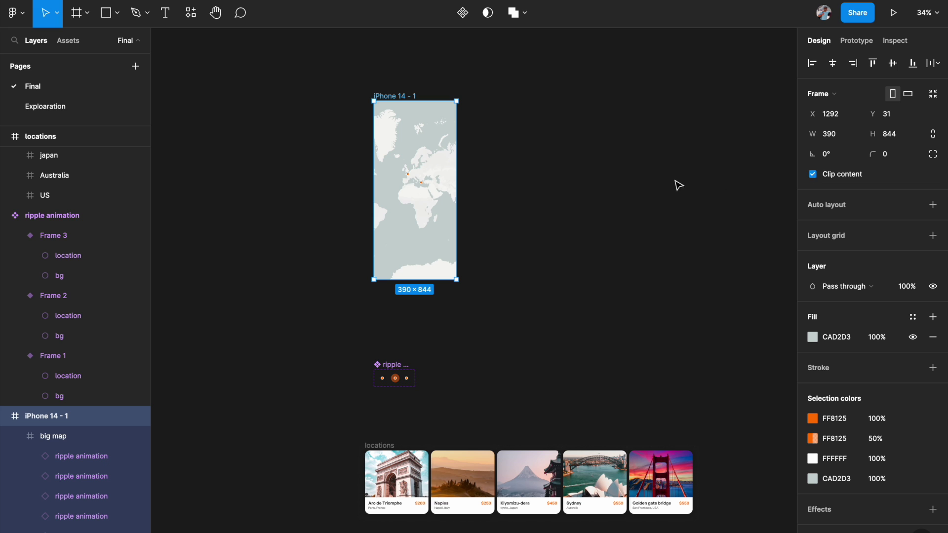
{"action": "left_click", "coordinate": [333, 121]}
Move the locations card row into the iPhone 14 - 1 frame over the lower map, at about X 24, Y 520.
{"action": "scroll", "coordinate": [333, 120], "scroll_direction": "down", "scroll_amount": 2}
{"action": "left_click", "coordinate": [399, 394]}
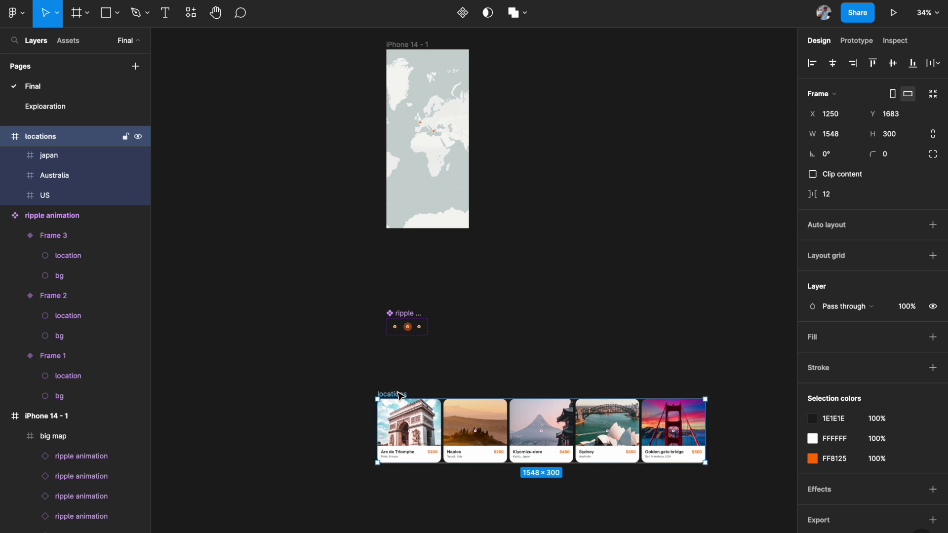
{"action": "left_click_drag", "start_coordinate": [399, 394], "coordinate": [415, 179]}
{"action": "left_click", "coordinate": [272, 194]}
{"action": "key", "text": "shift+1"}
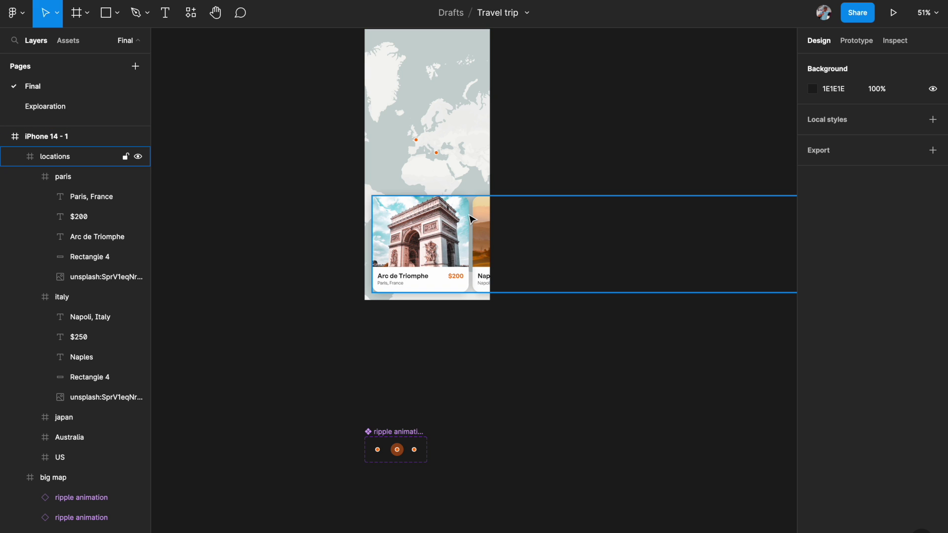
Turn off clip content for the iPhone 14 - 1 frame to expose all five destination cards.
{"action": "scroll", "coordinate": [444, 223], "scroll_direction": "down", "scroll_amount": 2}
{"action": "scroll", "coordinate": [458, 231], "scroll_direction": "up", "scroll_amount": 1}
{"action": "scroll", "coordinate": [459, 231], "scroll_direction": "left", "scroll_amount": 1}
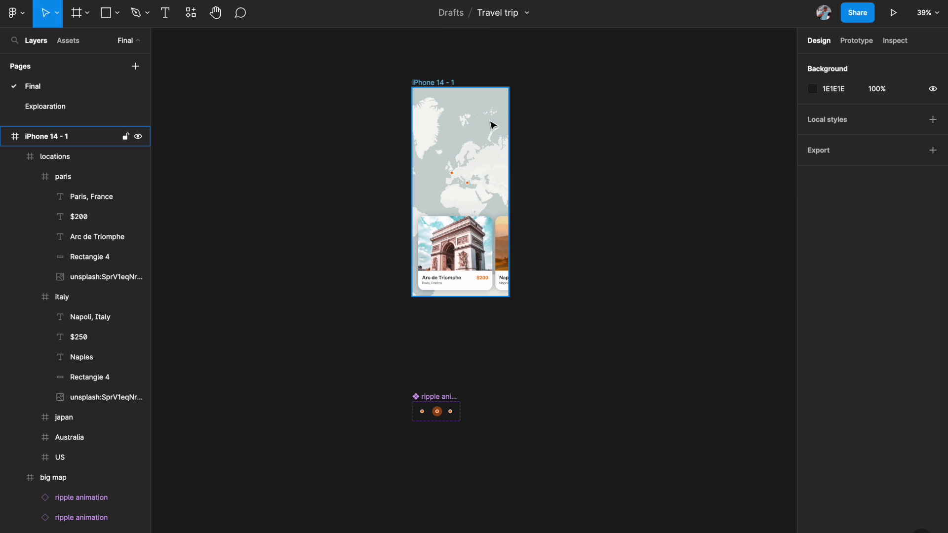
{"action": "scroll", "coordinate": [493, 125], "scroll_direction": "down", "scroll_amount": 1}
{"action": "scroll", "coordinate": [494, 125], "scroll_direction": "right", "scroll_amount": 2}
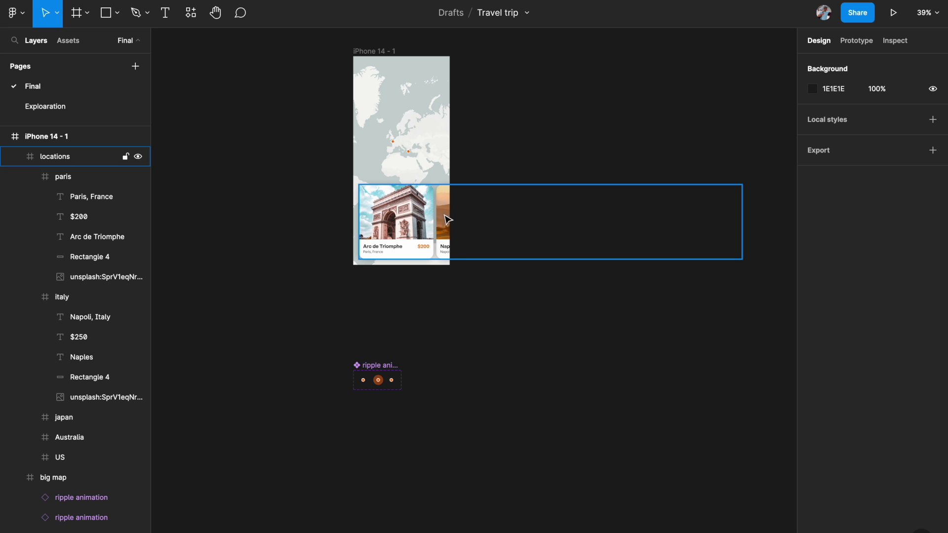
{"action": "left_click", "coordinate": [381, 58]}
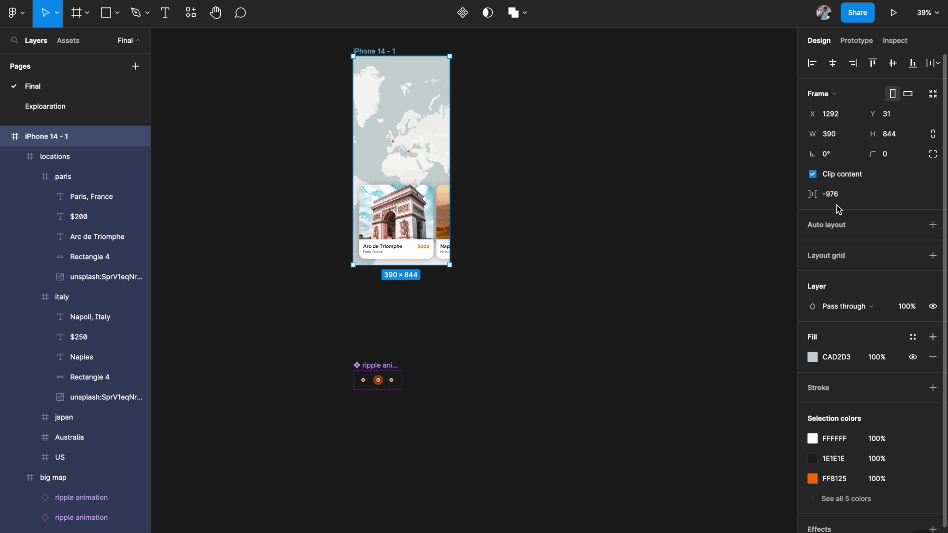
{"action": "left_click", "coordinate": [813, 174]}
{"action": "scroll", "coordinate": [576, 311], "scroll_direction": "down", "scroll_amount": 2}
Scale the italy, japan, Australia and US cards together to 0.8x, anchored at their lower-left corner.
{"action": "double_click", "coordinate": [453, 204]}
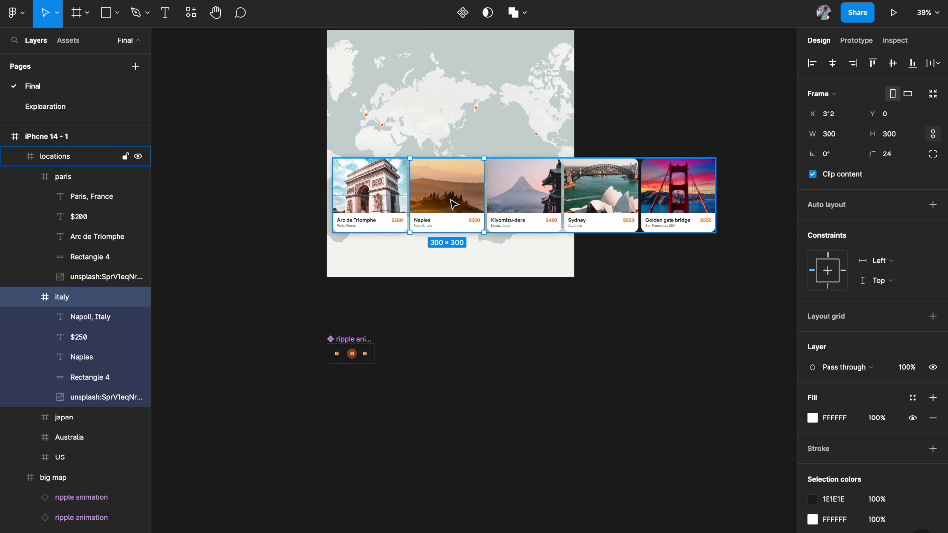
{"action": "scroll", "coordinate": [453, 204], "scroll_direction": "up", "scroll_amount": 3}
{"action": "left_click", "coordinate": [505, 196], "text": "shift"}
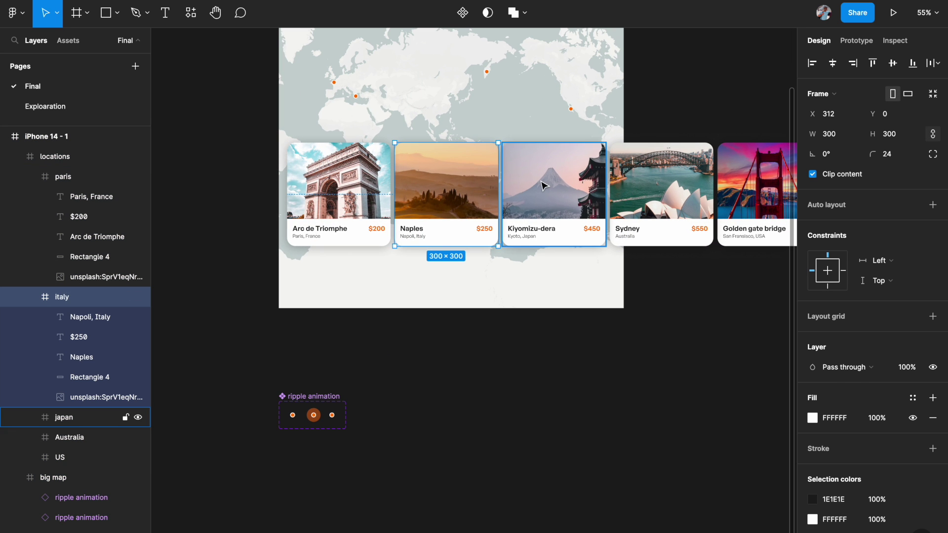
{"action": "left_click", "coordinate": [642, 185], "text": "shift"}
{"action": "left_click", "coordinate": [753, 188], "text": "shift"}
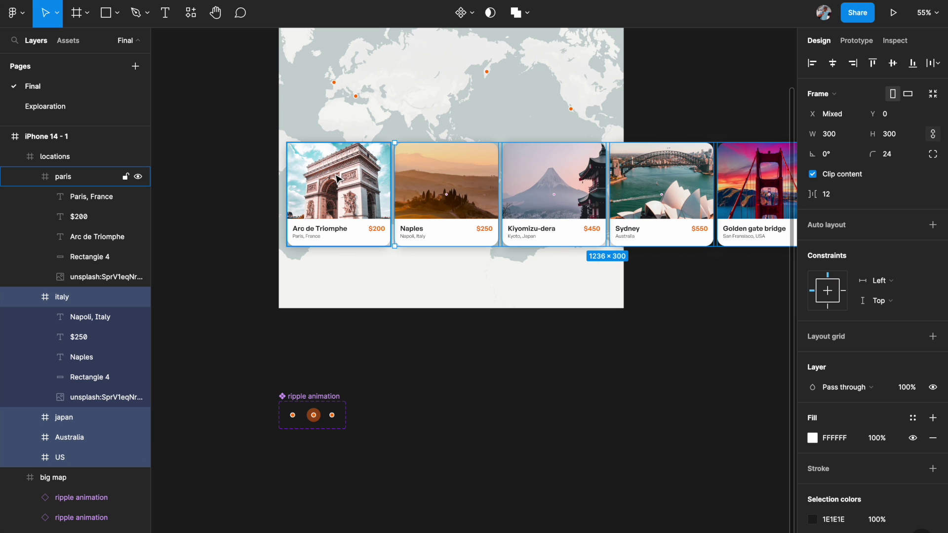
{"action": "scroll", "coordinate": [336, 178], "scroll_direction": "down", "scroll_amount": 2}
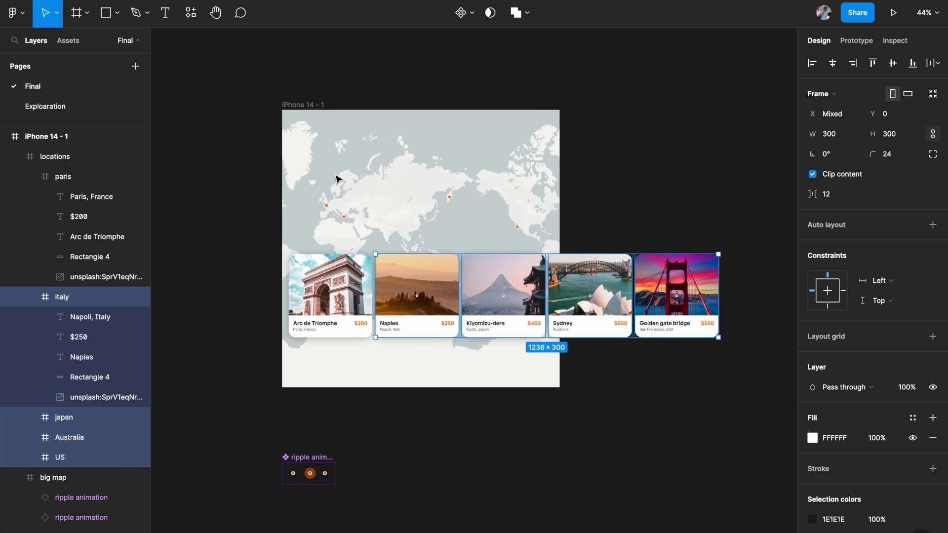
{"action": "scroll", "coordinate": [345, 316], "scroll_direction": "down", "scroll_amount": 2}
{"action": "scroll", "coordinate": [345, 316], "scroll_direction": "right", "scroll_amount": 2}
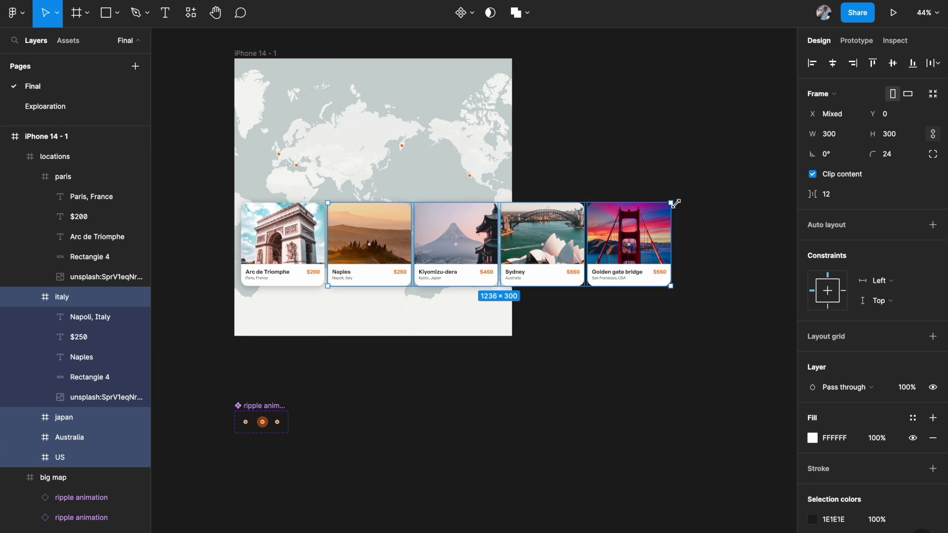
{"action": "key", "text": "k"}
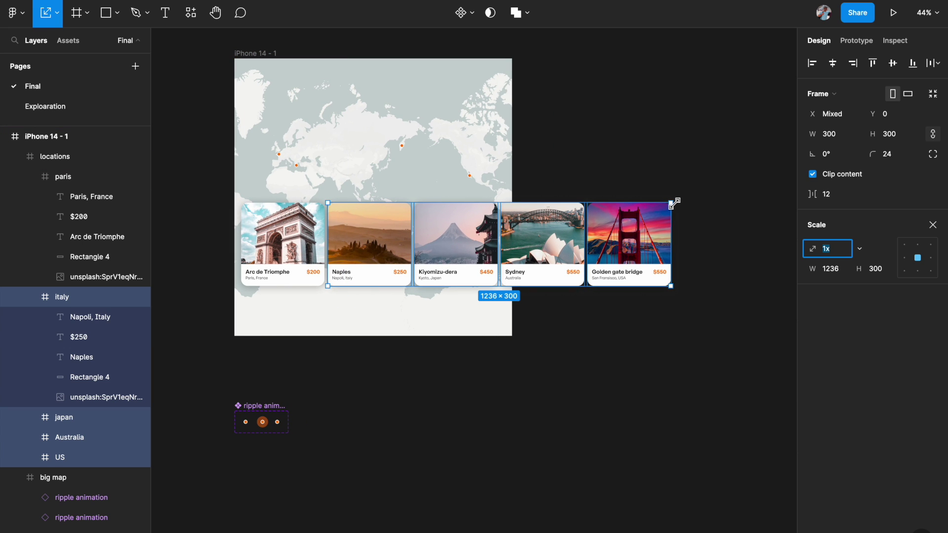
{"action": "mouse_move", "coordinate": [674, 203]}
{"action": "left_mouse_down"}
{"action": "mouse_move", "coordinate": [664, 207]}
{"action": "mouse_move", "coordinate": [672, 202]}
{"action": "left_mouse_up"}
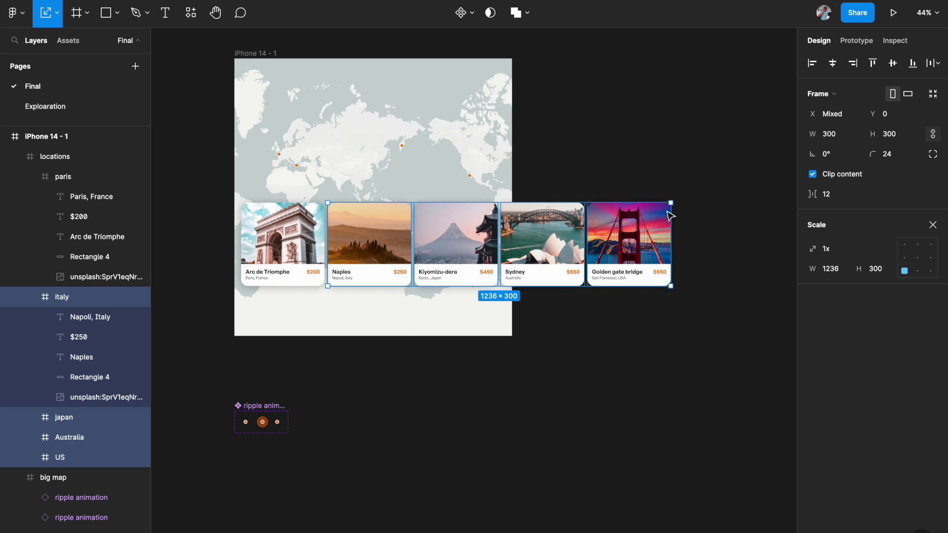
{"action": "left_click", "coordinate": [838, 254]}
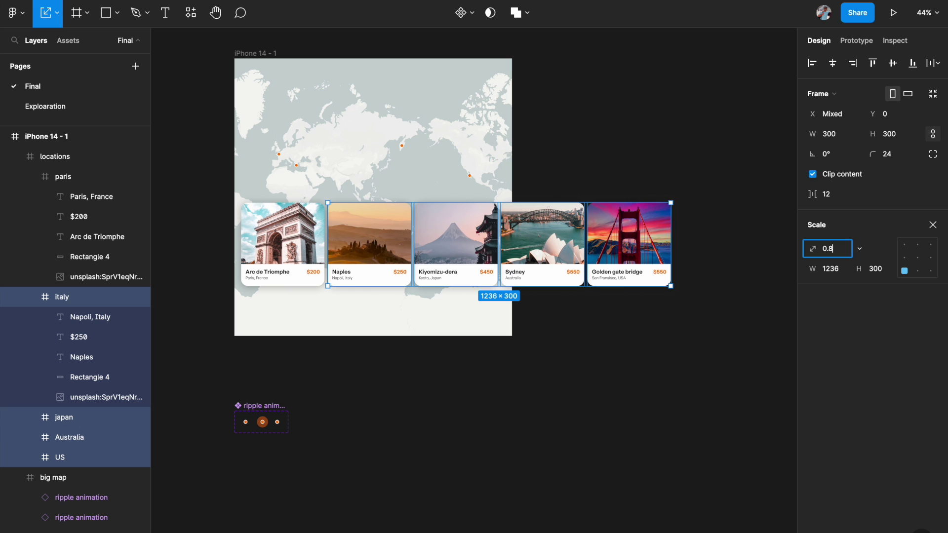
{"action": "type", "text": "0.8"}
{"action": "key", "text": "Return"}
Move the four scaled cards up to Y 30 so they are vertically centred beside the paris card.
{"action": "scroll", "coordinate": [632, 269], "scroll_direction": "up", "scroll_amount": 4}
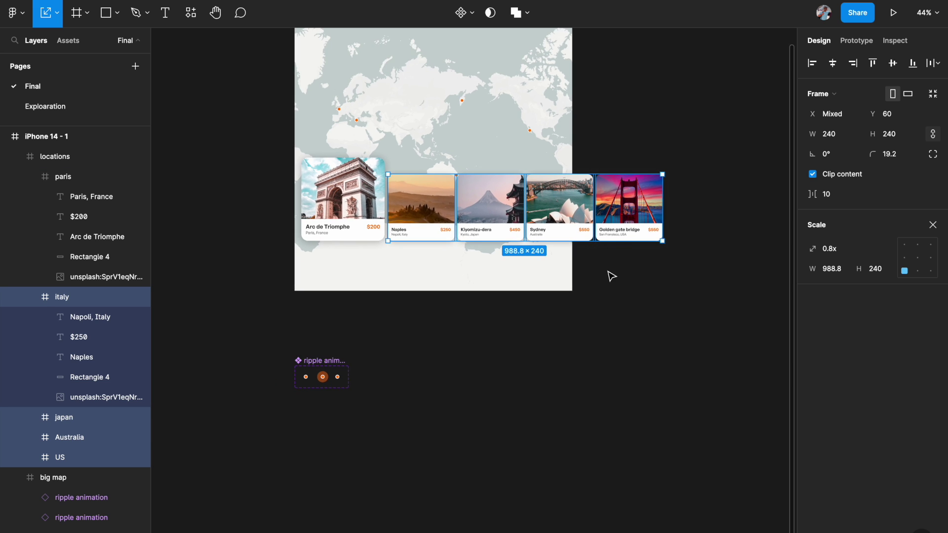
{"action": "left_click_drag", "start_coordinate": [360, 196], "coordinate": [360, 184]}
{"action": "scroll", "coordinate": [360, 184], "scroll_direction": "down", "scroll_amount": 3}
{"action": "scroll", "coordinate": [340, 182], "scroll_direction": "up", "scroll_amount": 2}
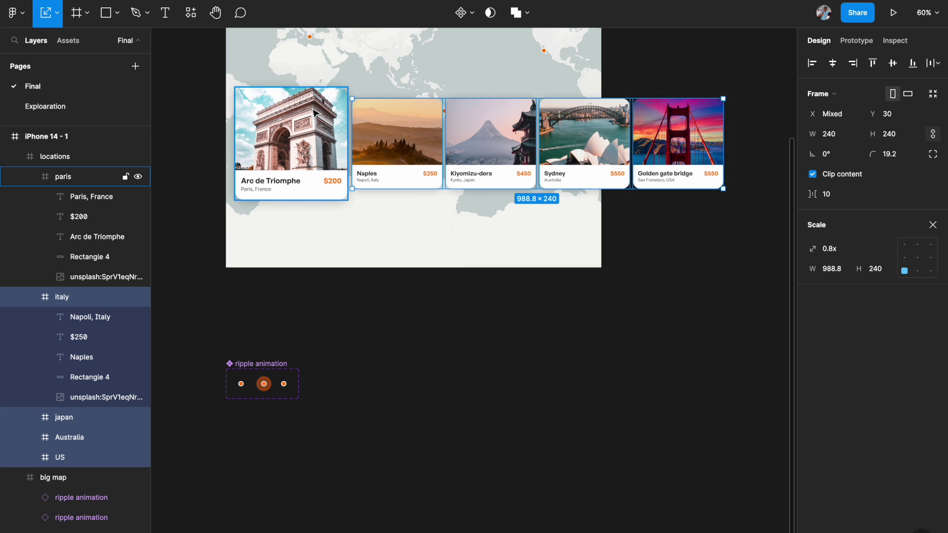
{"action": "scroll", "coordinate": [440, 151], "scroll_direction": "down", "scroll_amount": 3}
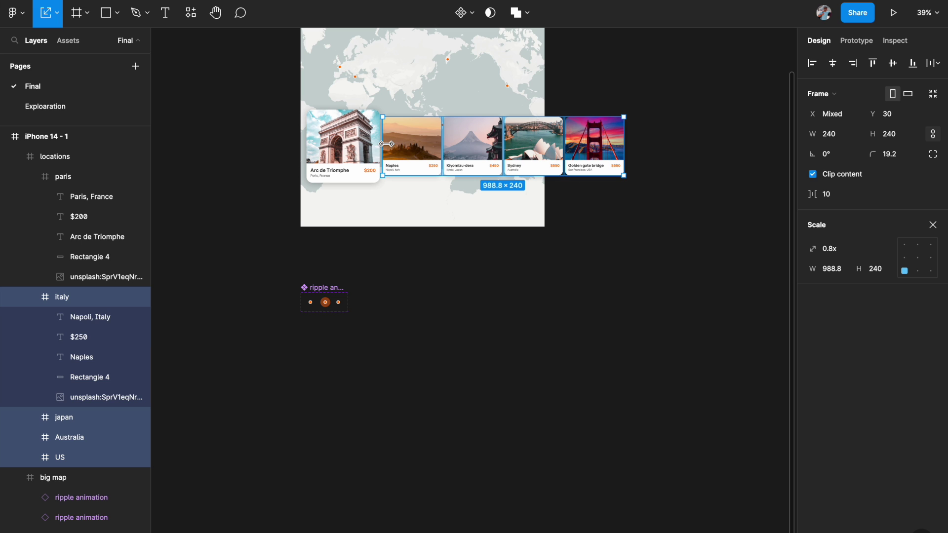
{"action": "left_click", "coordinate": [228, 220]}
Turn clip content back on for the iPhone 14 - 1 frame.
{"action": "scroll", "coordinate": [228, 220], "scroll_direction": "down", "scroll_amount": 3}
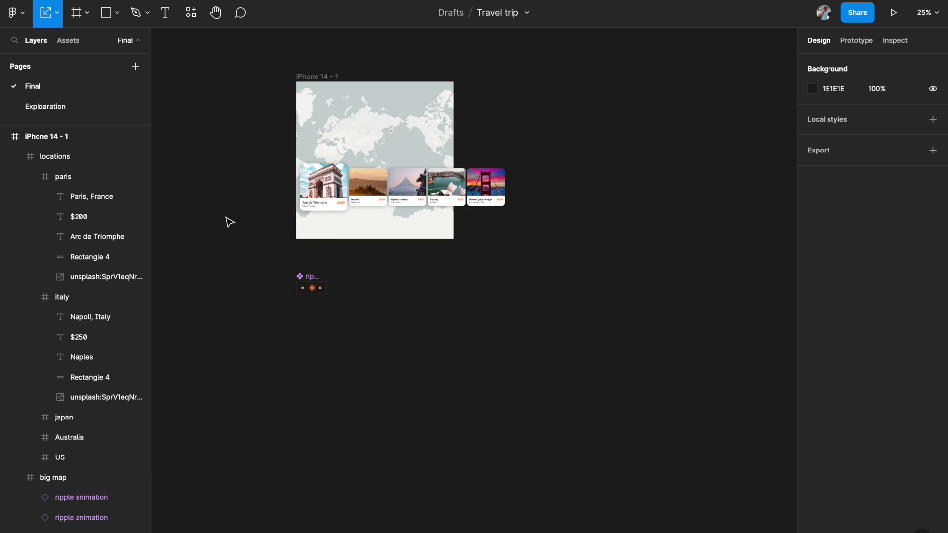
{"action": "left_click", "coordinate": [341, 100]}
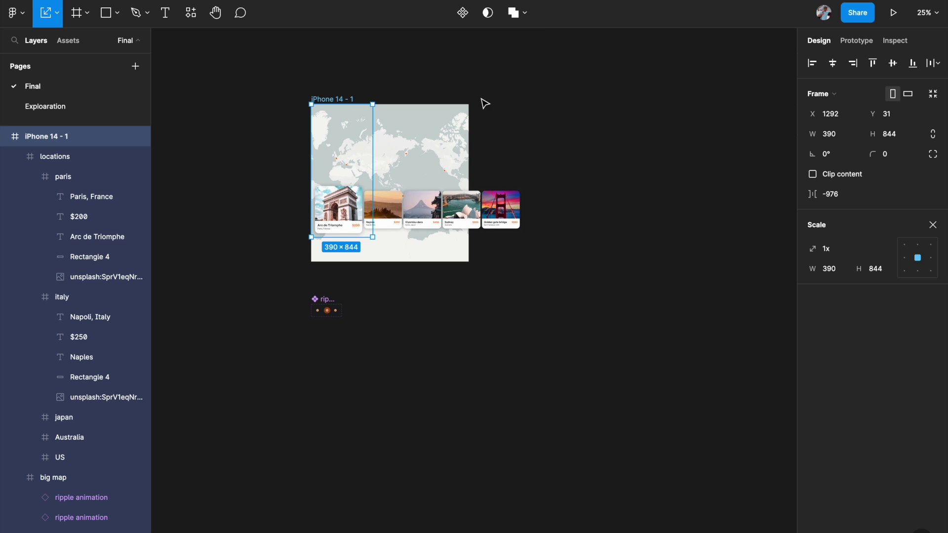
{"action": "left_click", "coordinate": [813, 174]}
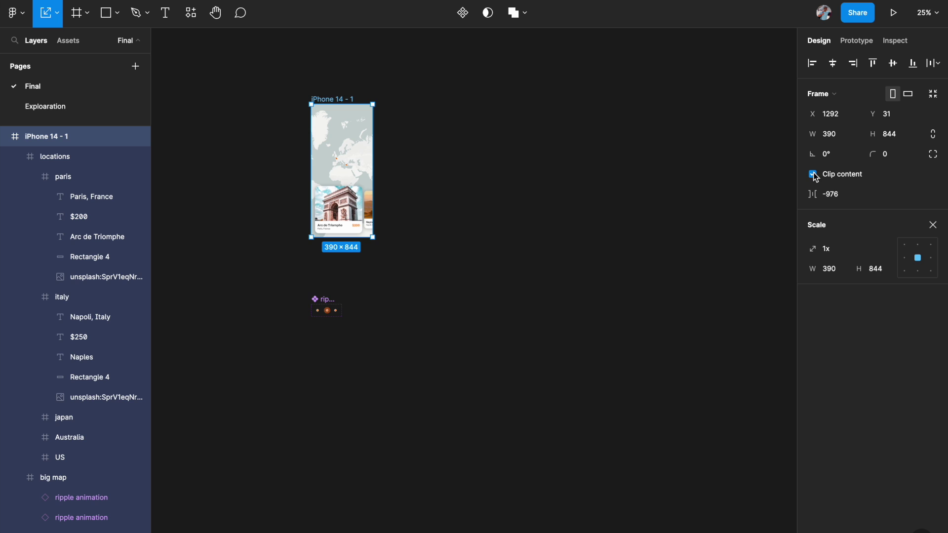
{"action": "left_click", "coordinate": [593, 256]}
Duplicate the iPhone 14 - 1 frame and place the copy to its right at about X 4688, Y 31.
{"action": "scroll", "coordinate": [379, 197], "scroll_direction": "down", "scroll_amount": 3}
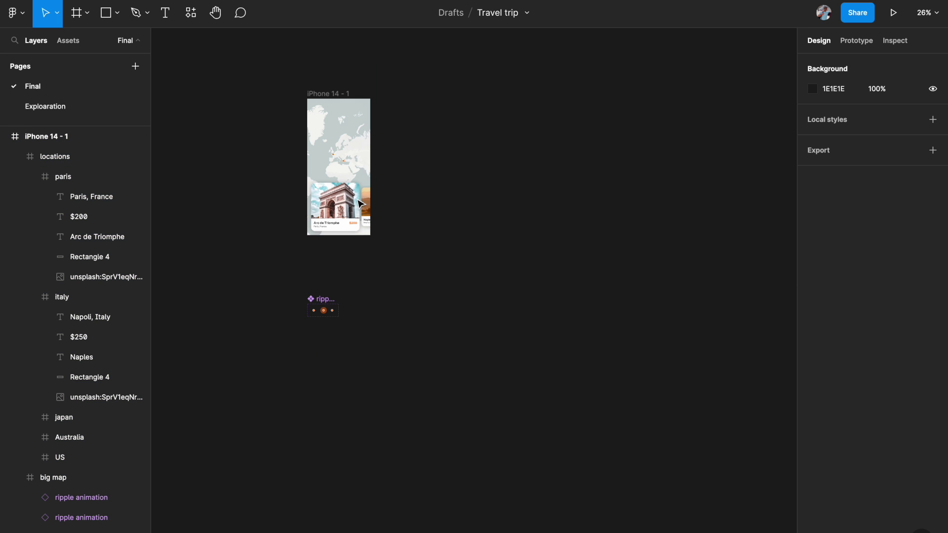
{"action": "left_click", "coordinate": [338, 95]}
{"action": "scroll", "coordinate": [339, 95], "scroll_direction": "down", "scroll_amount": 3}
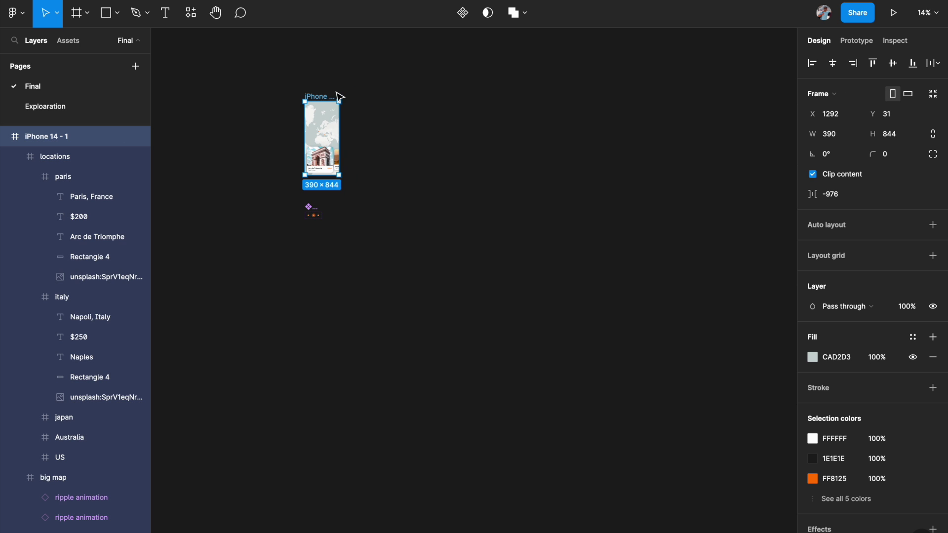
{"action": "left_click_drag", "start_coordinate": [324, 120], "coordinate": [619, 120]}
{"action": "scroll", "coordinate": [620, 136], "scroll_direction": "right", "scroll_amount": 2}
{"action": "scroll", "coordinate": [621, 136], "scroll_direction": "up", "scroll_amount": 5}
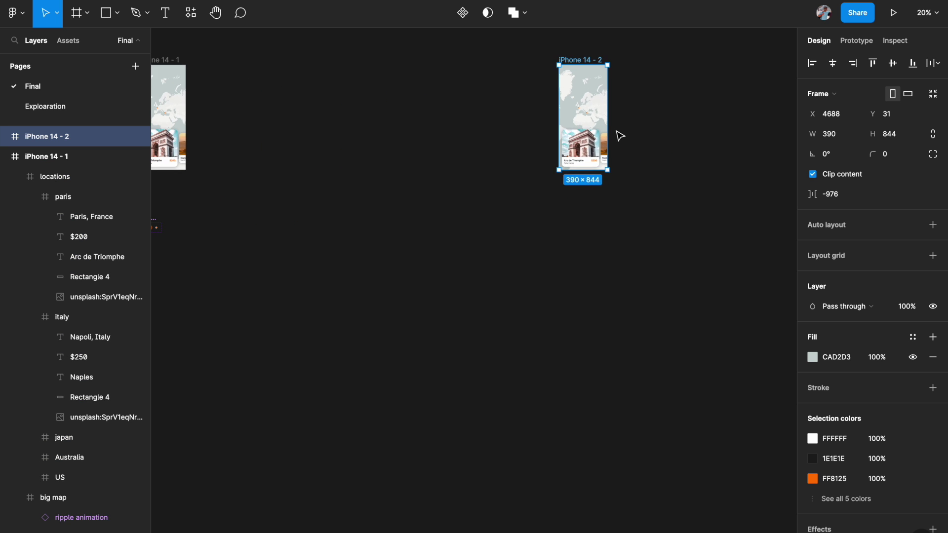
Shift the locations row in the iPhone 14 - 2 frame left to X -216 to bring the Naples card into view.
{"action": "left_click", "coordinate": [584, 144]}
{"action": "scroll", "coordinate": [584, 144], "scroll_direction": "up", "scroll_amount": 1}
{"action": "scroll", "coordinate": [584, 144], "scroll_direction": "right", "scroll_amount": 1}
{"action": "left_click", "coordinate": [563, 277]}
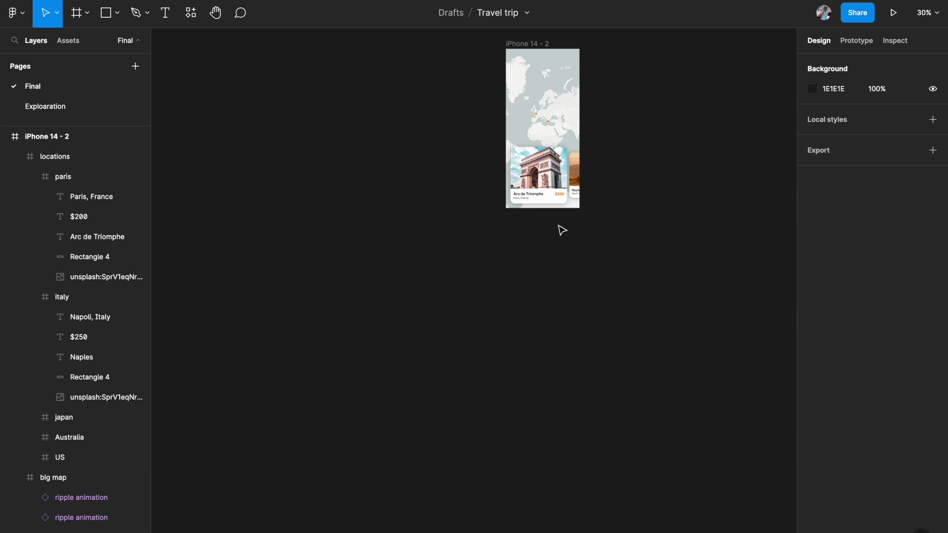
{"action": "left_click", "coordinate": [557, 172]}
{"action": "scroll", "coordinate": [543, 176], "scroll_direction": "up", "scroll_amount": 5}
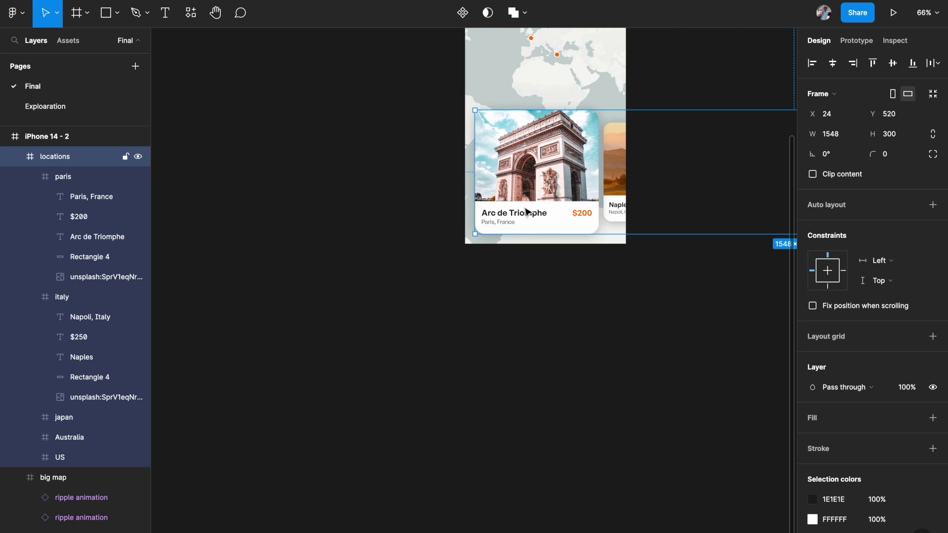
{"action": "scroll", "coordinate": [534, 178], "scroll_direction": "down", "scroll_amount": 3}
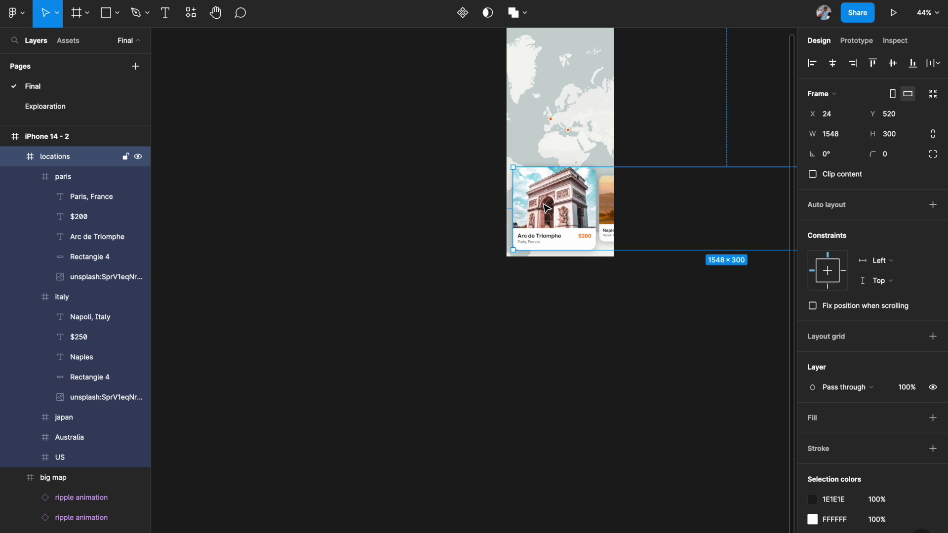
{"action": "key", "text": "shift+Left"}
{"action": "key", "text": "shift+Left"}
{"action": "key", "text": "shift+Left"}
{"action": "key", "text": "shift+Left"}
{"action": "key", "text": "shift+Left"}
{"action": "key", "text": "shift+Left"}
{"action": "key", "text": "shift+Left"}
{"action": "key", "text": "shift+Left"}
{"action": "key", "text": "shift+Left"}
{"action": "key", "text": "shift+Left"}
{"action": "key", "text": "shift+Left"}
{"action": "key", "text": "shift+Left"}
{"action": "key", "text": "shift+Left"}
{"action": "key", "text": "shift+Left"}
{"action": "key", "text": "shift+Left"}
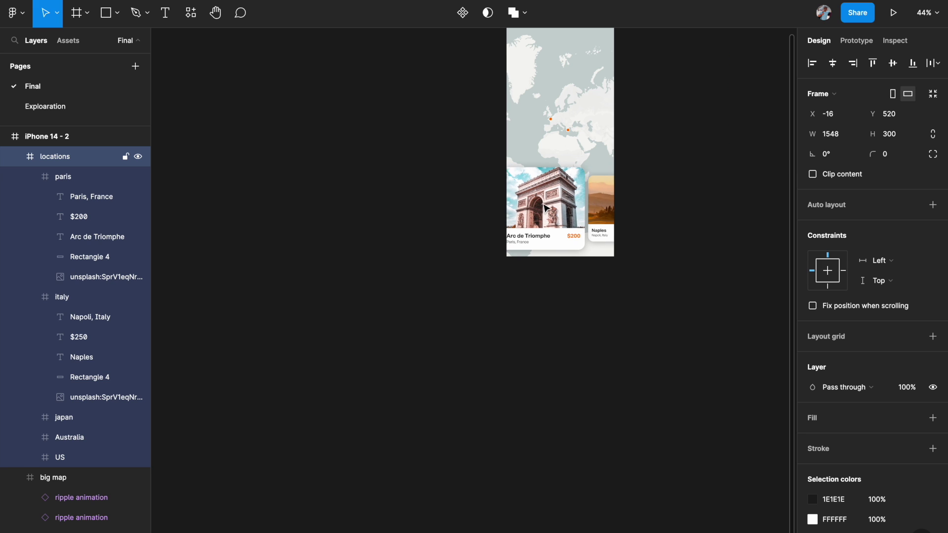
{"action": "key", "text": "shift+Left"}
{"action": "key", "text": "shift+Left"}
{"action": "key", "text": "shift+Left"}
{"action": "key", "text": "shift+Left"}
{"action": "key", "text": "shift+Left"}
{"action": "key", "text": "shift+Left"}
{"action": "key", "text": "shift+Left"}
{"action": "key", "text": "shift+Left"}
{"action": "key", "text": "shift+Left"}
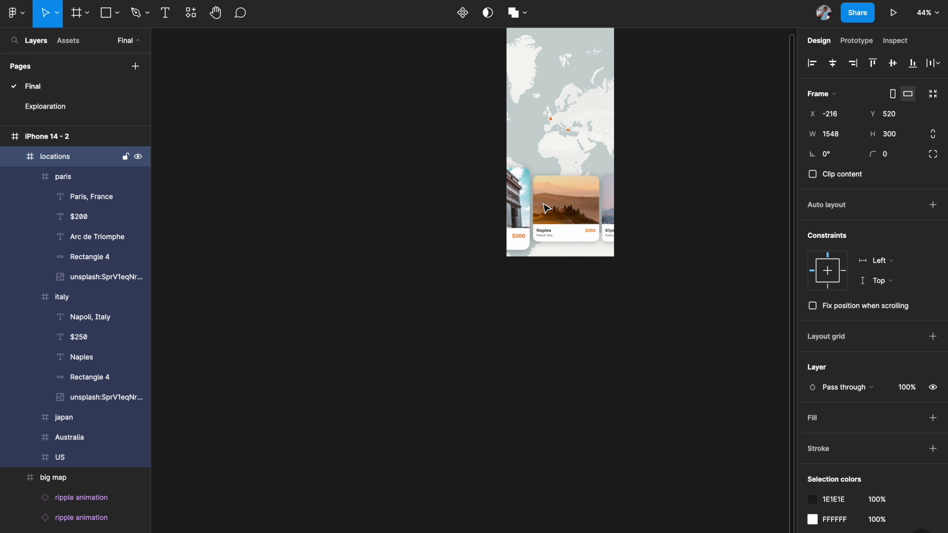
Nudge the locations row in the iPhone 14 - 2 frame left to X -226.
{"action": "key", "text": "shift+Left"}
{"action": "scroll", "coordinate": [547, 208], "scroll_direction": "up", "scroll_amount": 2}
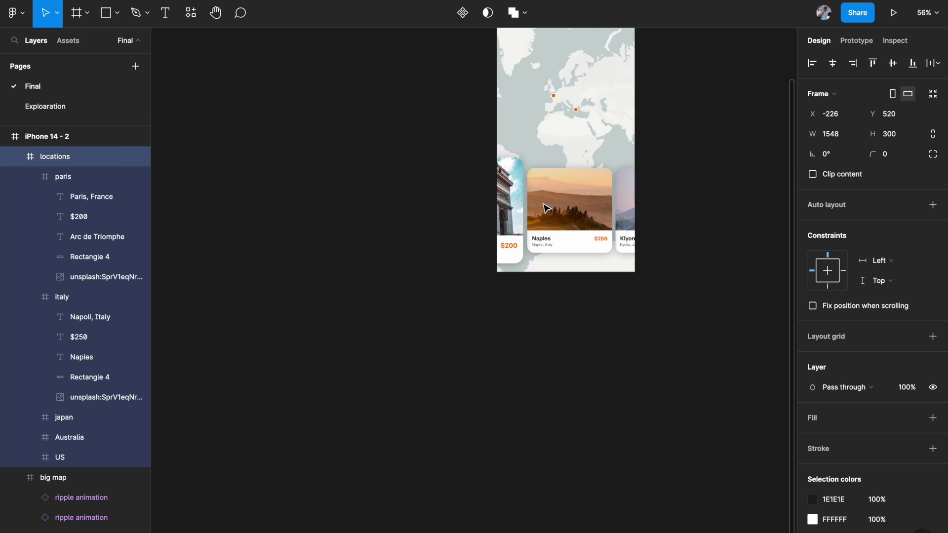
{"action": "scroll", "coordinate": [543, 212], "scroll_direction": "down", "scroll_amount": 3}
Scale the italy card up proportionally to 300 × 300 and place it at X 307, Y 0 beside the paris card.
{"action": "left_click", "coordinate": [539, 218]}
{"action": "scroll", "coordinate": [537, 217], "scroll_direction": "down", "scroll_amount": 2}
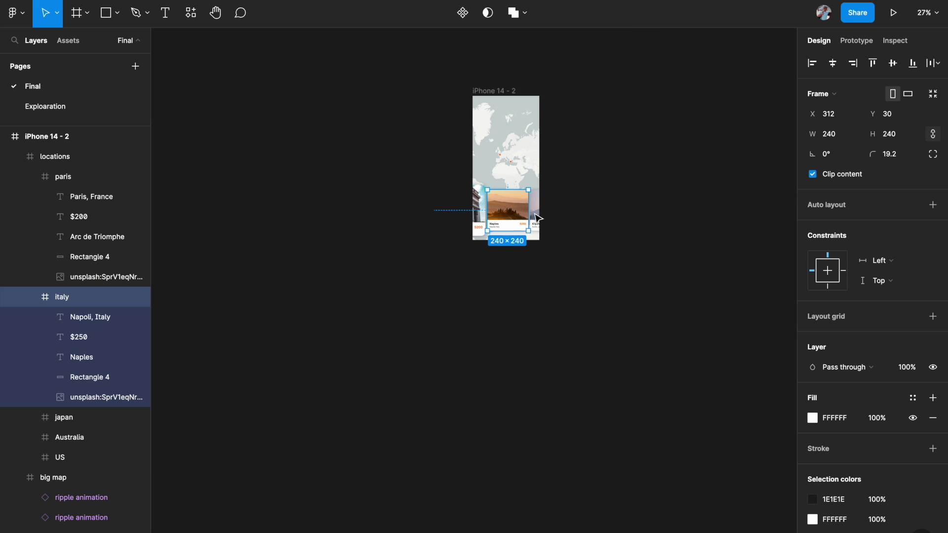
{"action": "scroll", "coordinate": [536, 216], "scroll_direction": "up", "scroll_amount": 2}
{"action": "scroll", "coordinate": [525, 210], "scroll_direction": "up", "scroll_amount": 3}
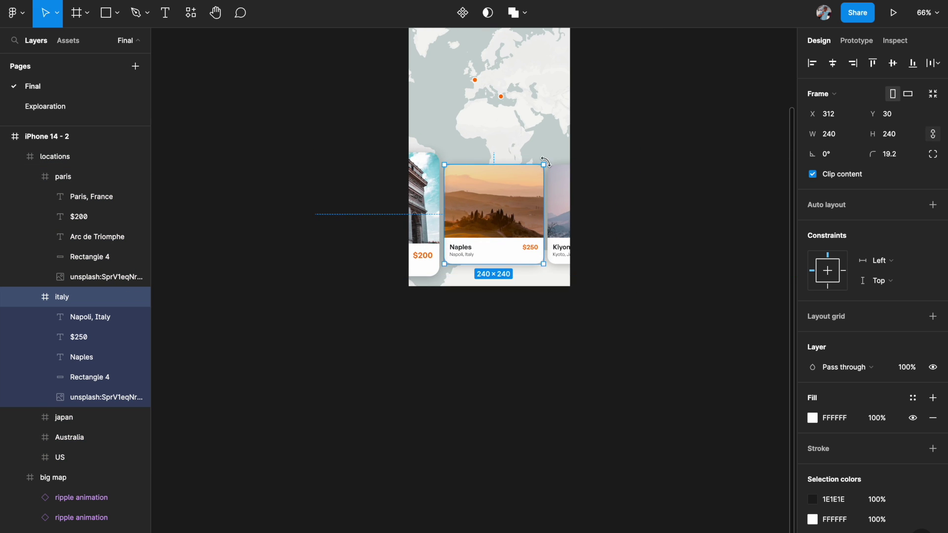
{"action": "key", "text": "k"}
{"action": "left_click_drag", "start_coordinate": [545, 166], "coordinate": [567, 141]}
{"action": "scroll", "coordinate": [567, 141], "scroll_direction": "up", "scroll_amount": 5}
{"action": "scroll", "coordinate": [363, 286], "scroll_direction": "down", "scroll_amount": 3}
{"action": "scroll", "coordinate": [363, 286], "scroll_direction": "up", "scroll_amount": 3}
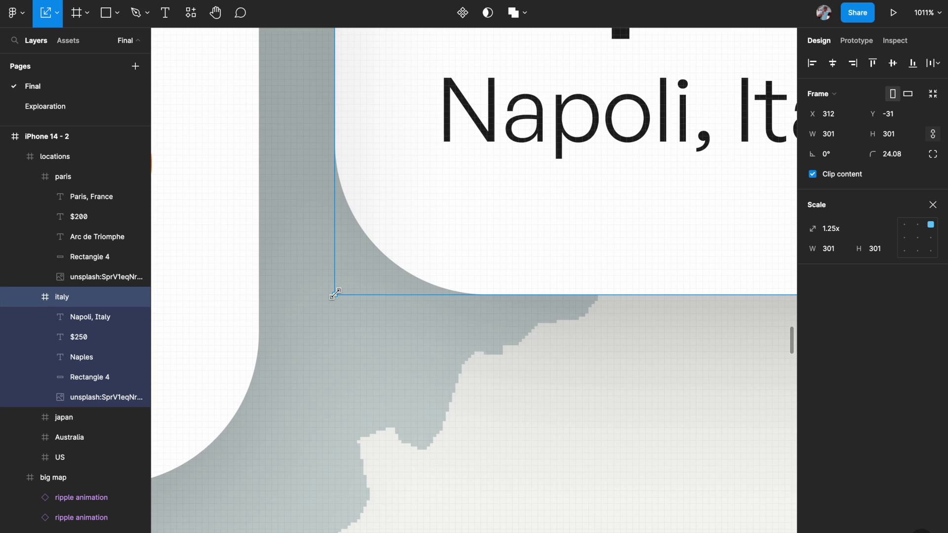
{"action": "scroll", "coordinate": [363, 286], "scroll_direction": "down", "scroll_amount": 6}
{"action": "left_click_drag", "start_coordinate": [410, 207], "coordinate": [310, 261]}
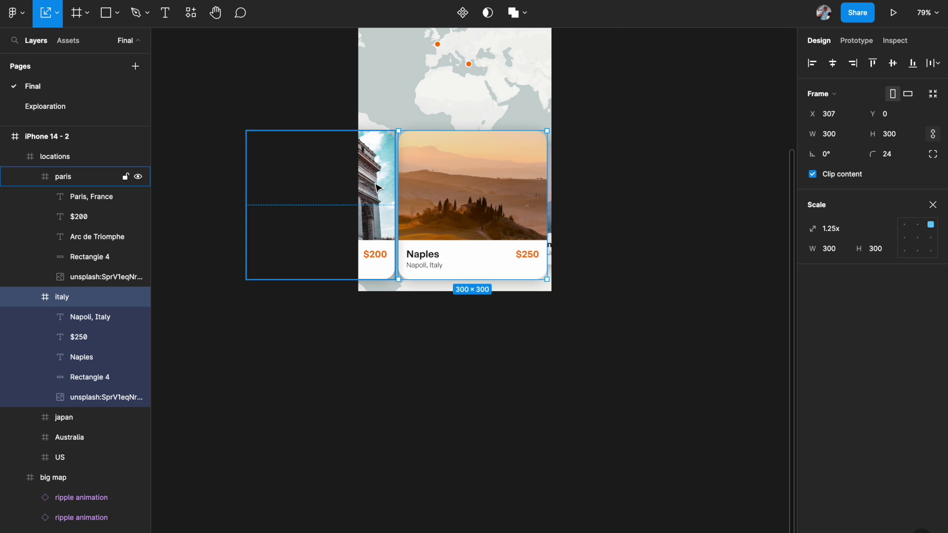
Turn off clip content for the iPhone 14 - 2 frame to expose the whole card row.
{"action": "left_click", "coordinate": [74, 177]}
{"action": "scroll", "coordinate": [377, 186], "scroll_direction": "left", "scroll_amount": 3}
{"action": "scroll", "coordinate": [427, 158], "scroll_direction": "up", "scroll_amount": 3}
{"action": "scroll", "coordinate": [427, 158], "scroll_direction": "left", "scroll_amount": 2}
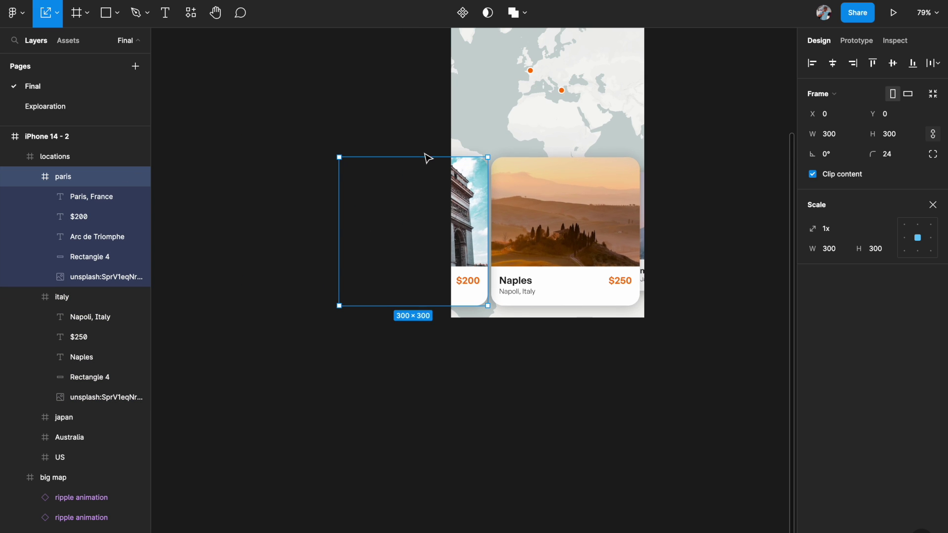
{"action": "scroll", "coordinate": [662, 196], "scroll_direction": "down", "scroll_amount": 3}
{"action": "scroll", "coordinate": [593, 133], "scroll_direction": "right", "scroll_amount": 2}
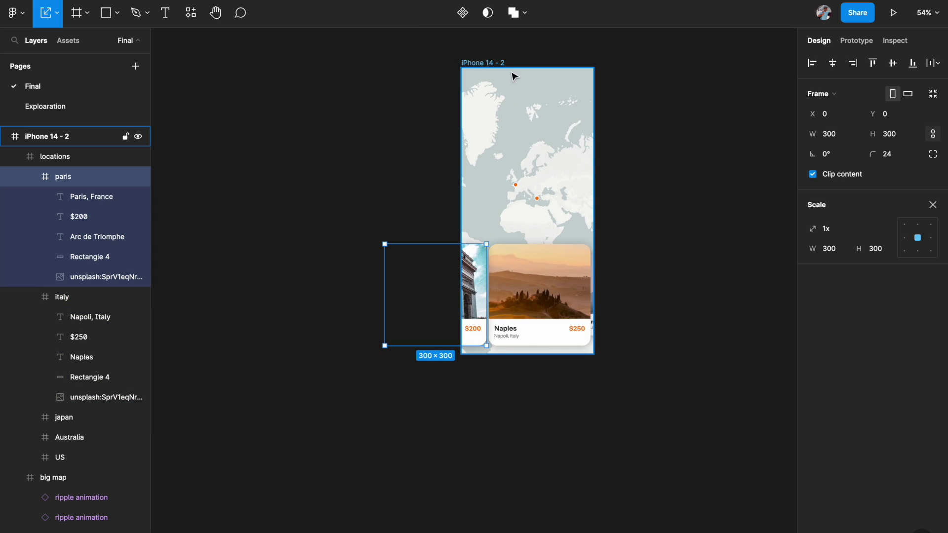
{"action": "left_click", "coordinate": [554, 64]}
{"action": "left_click", "coordinate": [812, 176]}
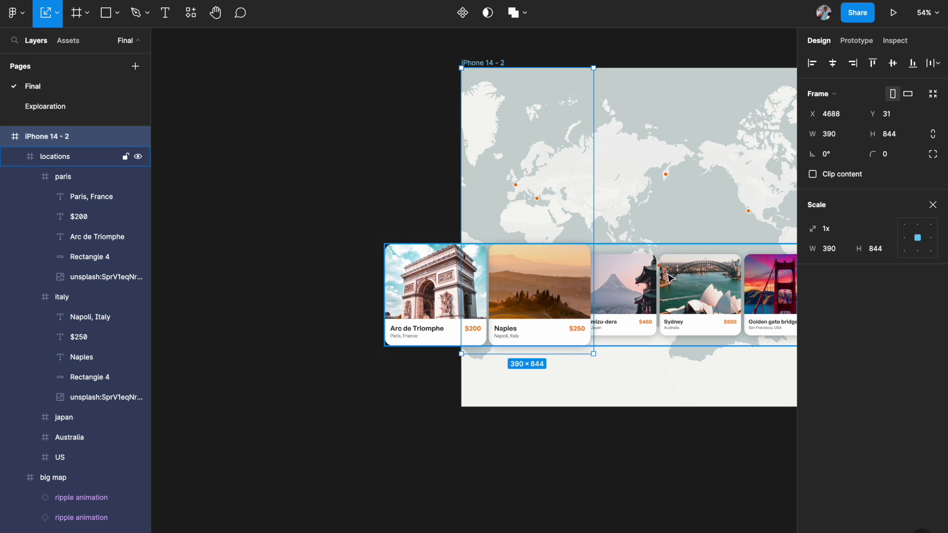
Scale the paris card down to 240 × 240 about its centre.
{"action": "left_click", "coordinate": [473, 283]}
{"action": "scroll", "coordinate": [445, 267], "scroll_direction": "up", "scroll_amount": 3}
{"action": "left_click", "coordinate": [418, 250]}
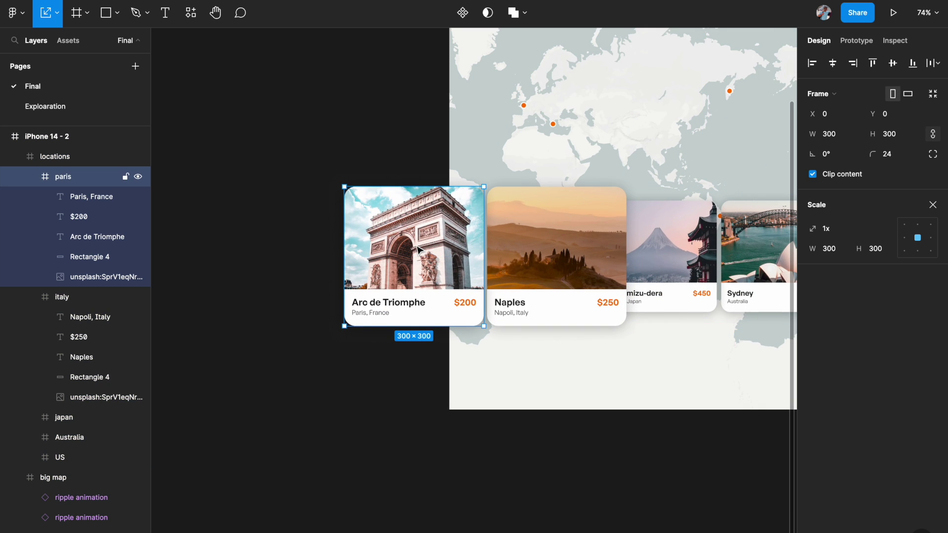
{"action": "key", "text": "shift+0"}
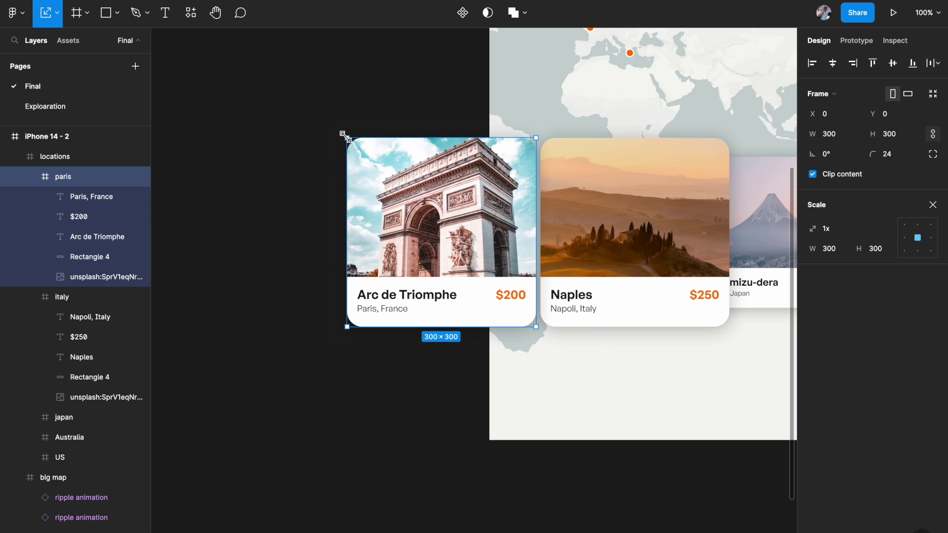
{"action": "left_click", "coordinate": [843, 231]}
{"action": "key", "text": "Return"}
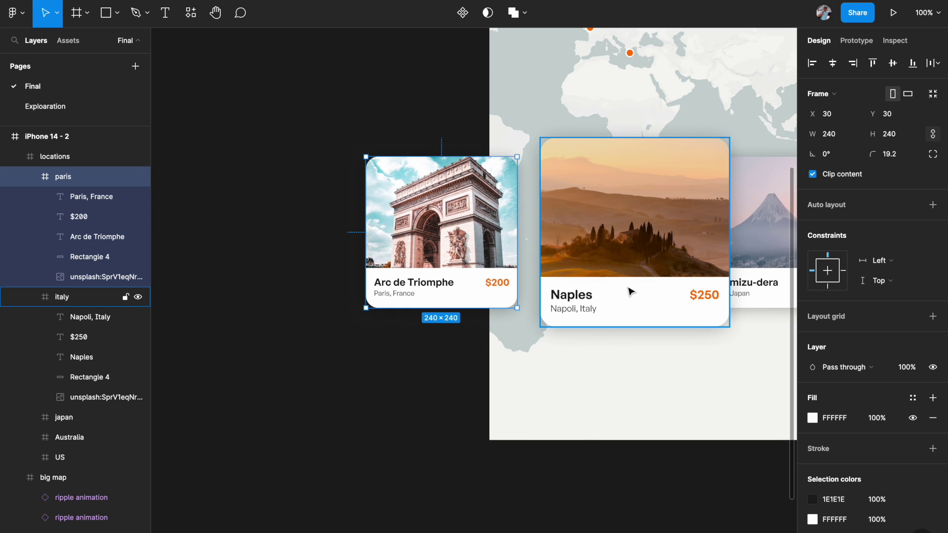
Move the italy card left to X 287, closer to the paris card.
{"action": "scroll", "coordinate": [617, 272], "scroll_direction": "down", "scroll_amount": 2}
{"action": "scroll", "coordinate": [617, 272], "scroll_direction": "right", "scroll_amount": 2}
{"action": "left_click", "coordinate": [597, 217]}
{"action": "key", "text": "shift+Left"}
{"action": "key", "text": "shift+Left"}
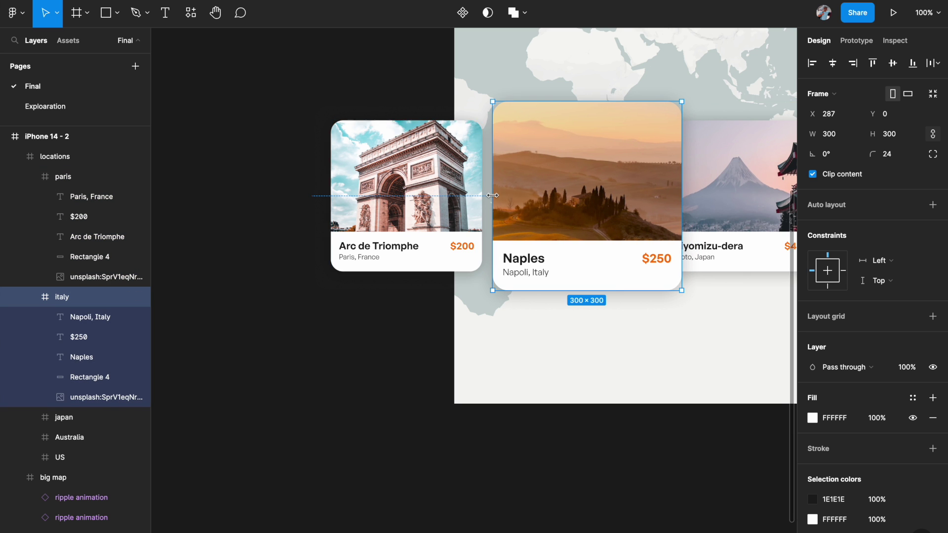
Move the japan, Australia and US cards right together so they clear the enlarged Naples card.
{"action": "scroll", "coordinate": [598, 199], "scroll_direction": "right", "scroll_amount": 3}
{"action": "left_click", "coordinate": [598, 199]}
{"action": "scroll", "coordinate": [598, 199], "scroll_direction": "down", "scroll_amount": 3}
{"action": "left_click", "coordinate": [561, 244], "text": "shift"}
{"action": "left_click", "coordinate": [681, 233], "text": "shift"}
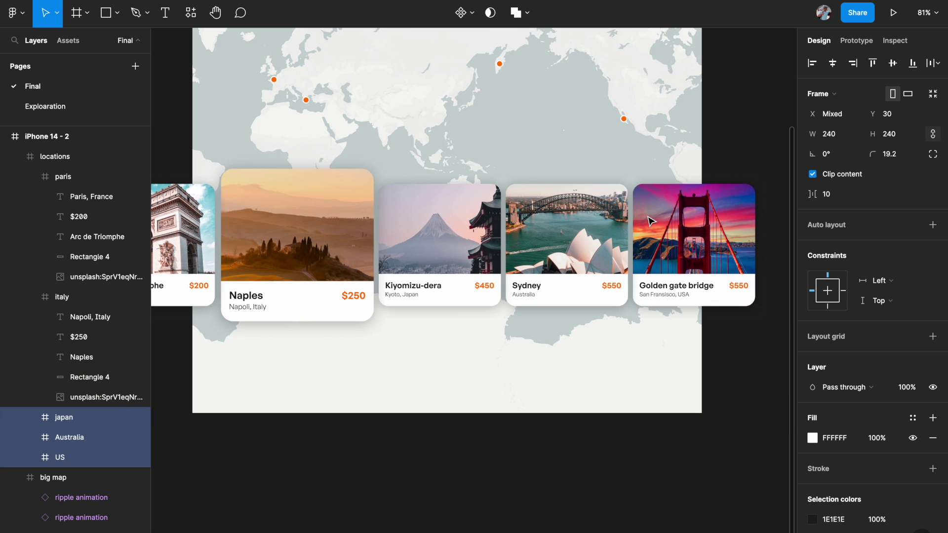
Turn clip content back on for the iPhone 14 - 2 frame.
{"action": "scroll", "coordinate": [328, 276], "scroll_direction": "down", "scroll_amount": 3}
{"action": "left_click", "coordinate": [323, 72]}
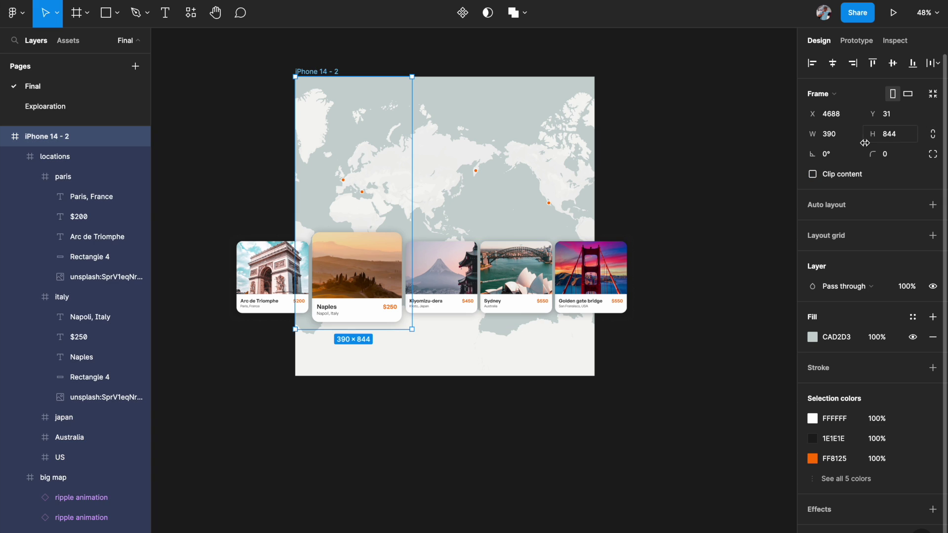
{"action": "left_click", "coordinate": [813, 174]}
{"action": "scroll", "coordinate": [610, 254], "scroll_direction": "left", "scroll_amount": 3}
{"action": "scroll", "coordinate": [470, 271], "scroll_direction": "up", "scroll_amount": 3}
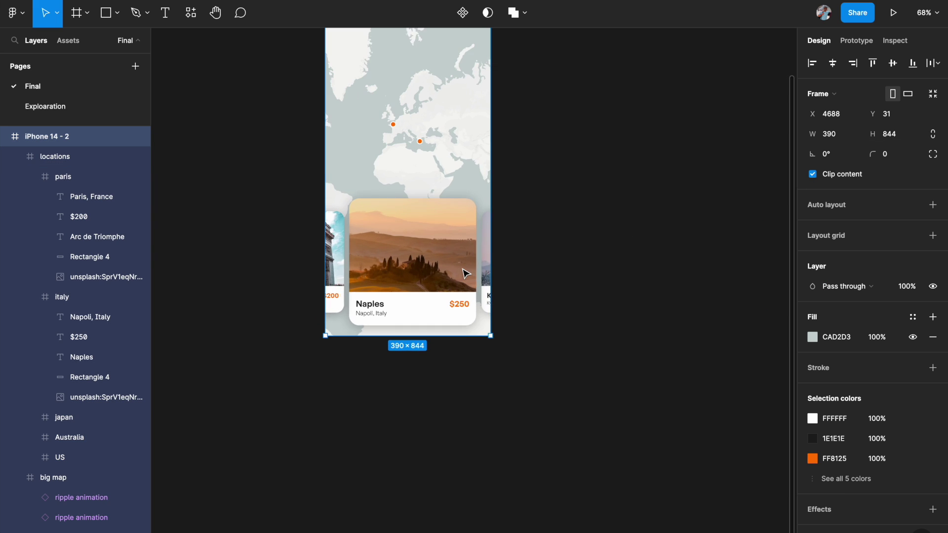
{"action": "scroll", "coordinate": [513, 196], "scroll_direction": "down", "scroll_amount": 3}
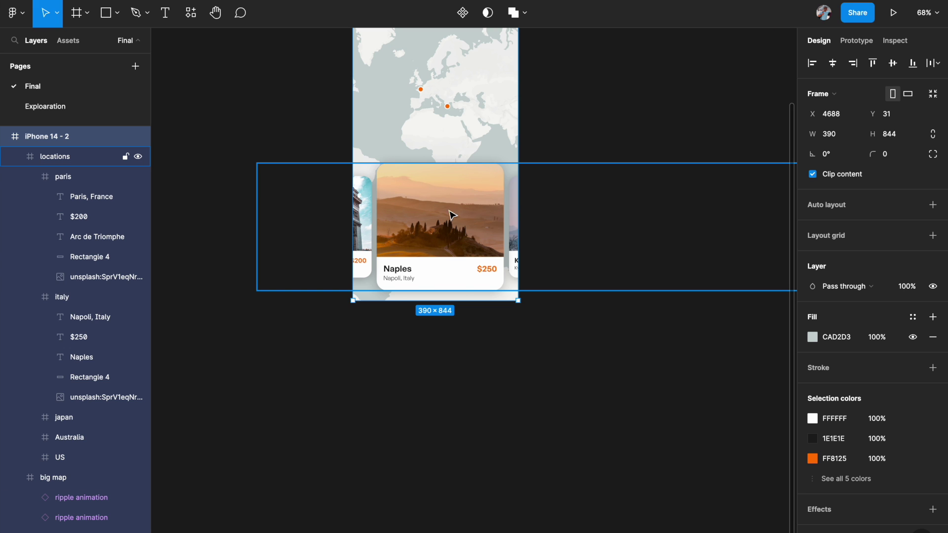
{"action": "scroll", "coordinate": [437, 209], "scroll_direction": "down", "scroll_amount": 6}
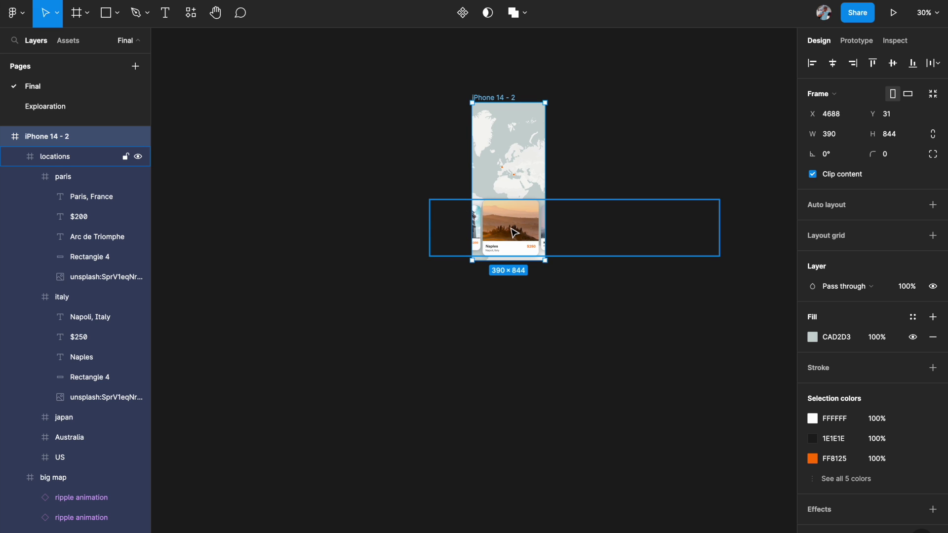
Go back to the iPhone 14 - 1 frame and turn off its clip content to expose all map markers.
{"action": "scroll", "coordinate": [507, 233], "scroll_direction": "left", "scroll_amount": 10}
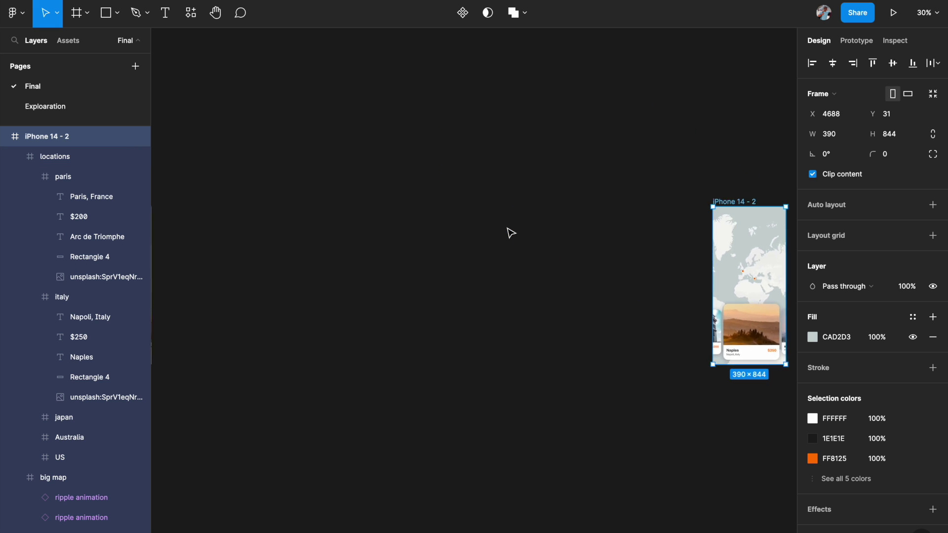
{"action": "scroll", "coordinate": [452, 182], "scroll_direction": "up", "scroll_amount": 3}
{"action": "scroll", "coordinate": [453, 183], "scroll_direction": "up", "scroll_amount": 2}
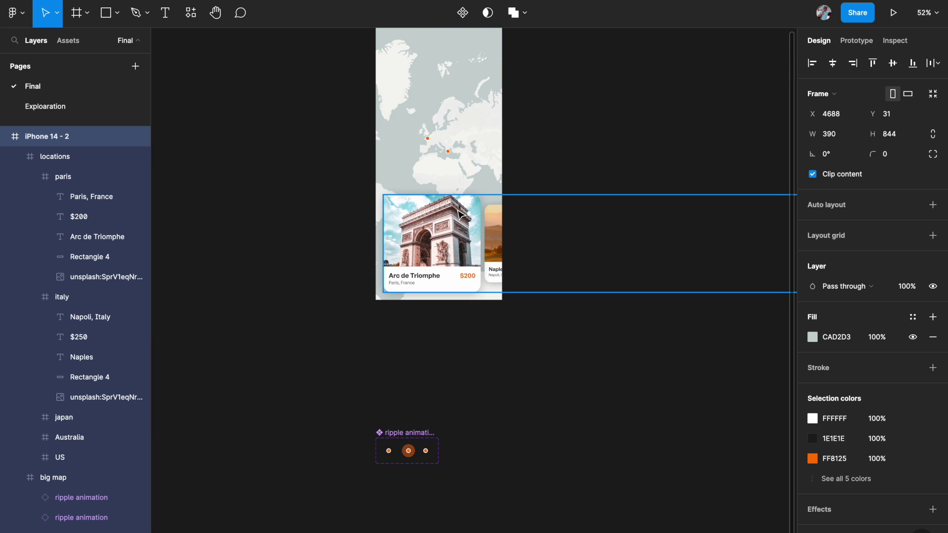
{"action": "scroll", "coordinate": [429, 202], "scroll_direction": "up", "scroll_amount": 8}
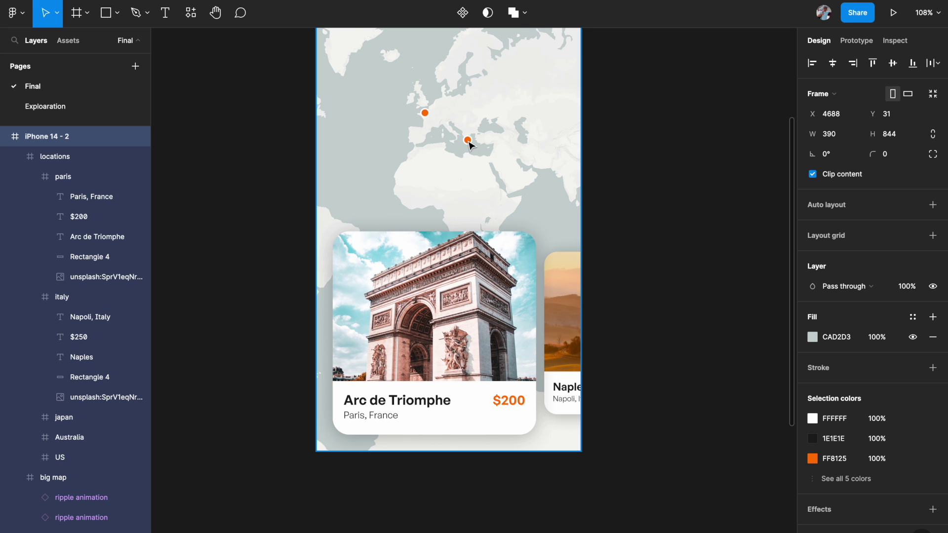
{"action": "key", "text": "shift+n"}
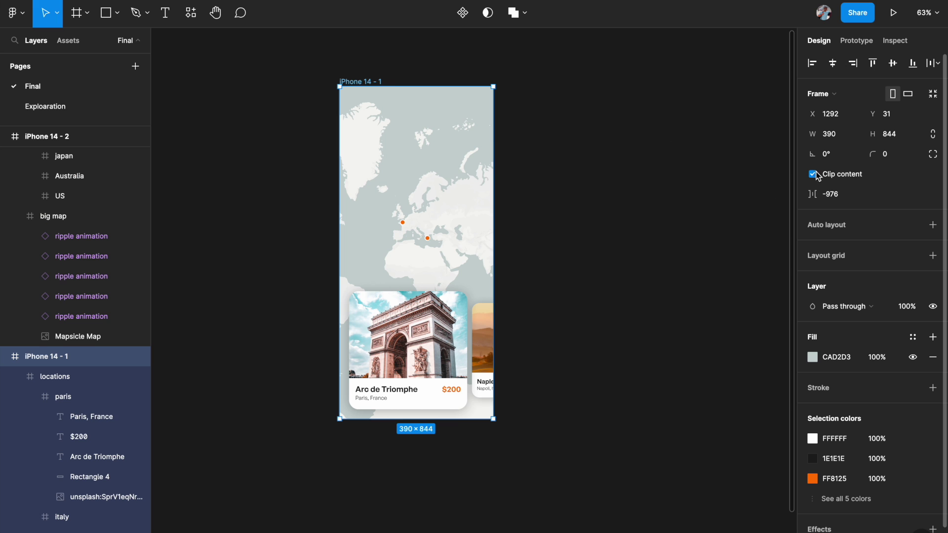
{"action": "left_click", "coordinate": [813, 175]}
{"action": "scroll", "coordinate": [608, 247], "scroll_direction": "down", "scroll_amount": 2}
Set the opacity of the Italy, Japan and US ripple markers in the iPhone 14 - 1 frame to 0%.
{"action": "left_click", "coordinate": [394, 201]}
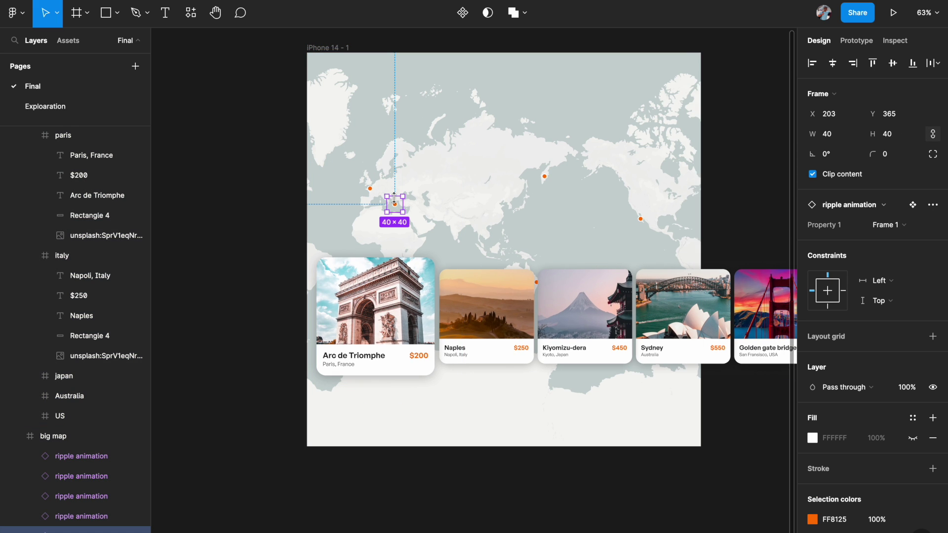
{"action": "left_click", "coordinate": [544, 177], "text": "shift"}
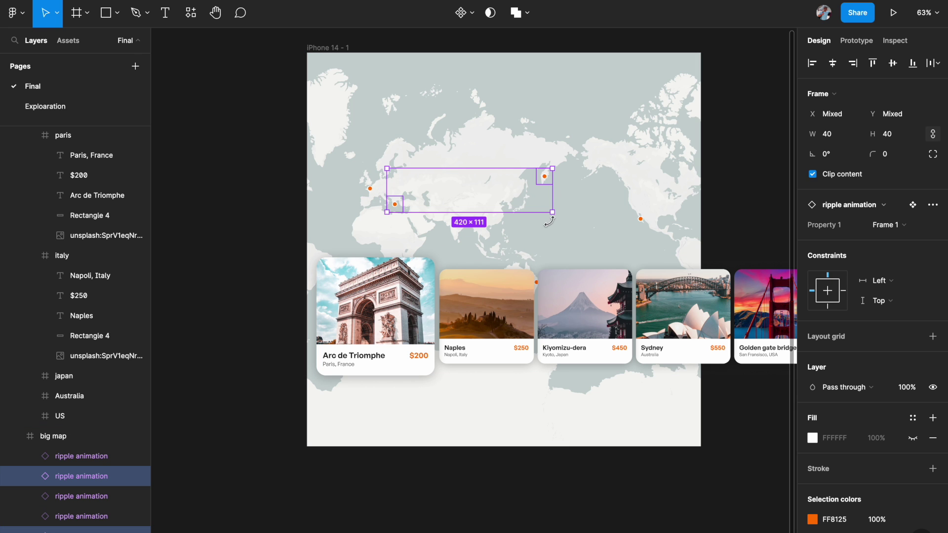
{"action": "left_click", "coordinate": [644, 221], "text": "shift"}
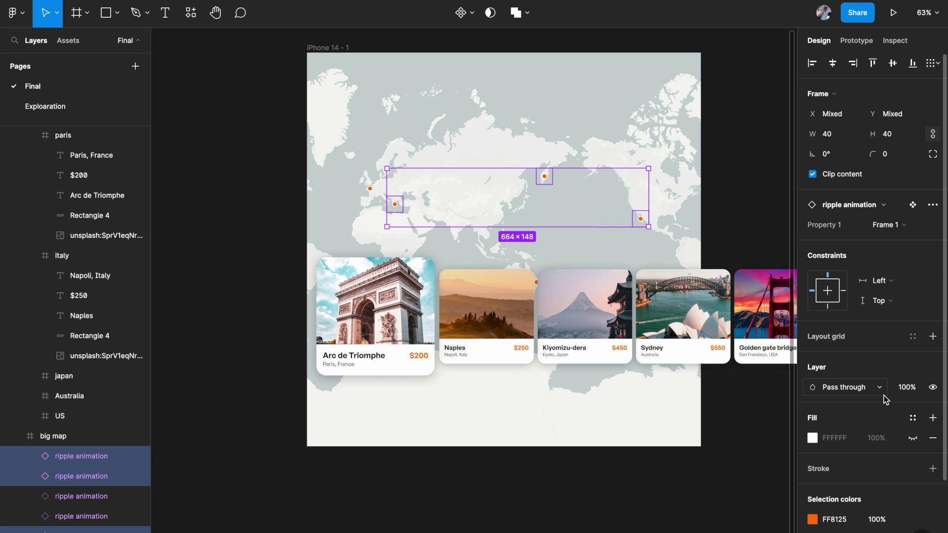
{"action": "type", "text": "0"}
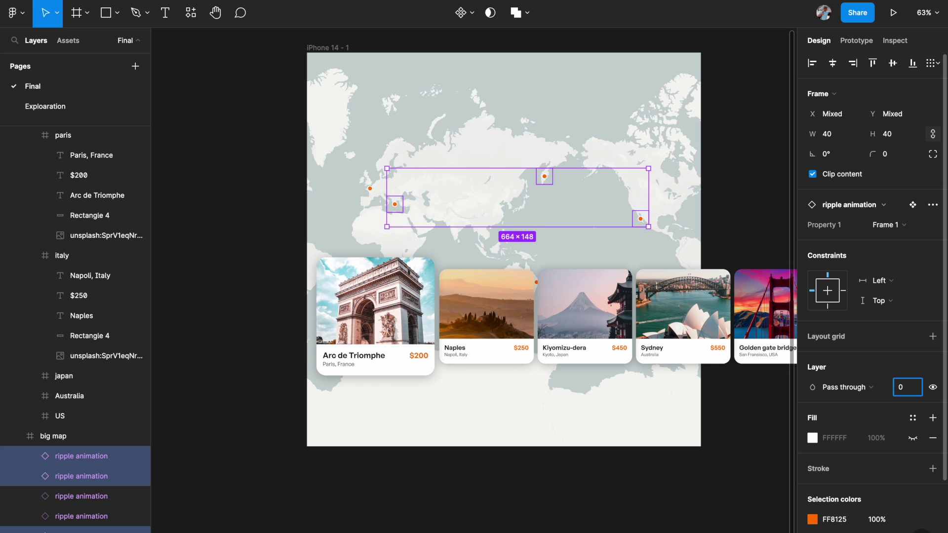
{"action": "key", "text": "Return"}
{"action": "scroll", "coordinate": [670, 294], "scroll_direction": "down", "scroll_amount": 3}
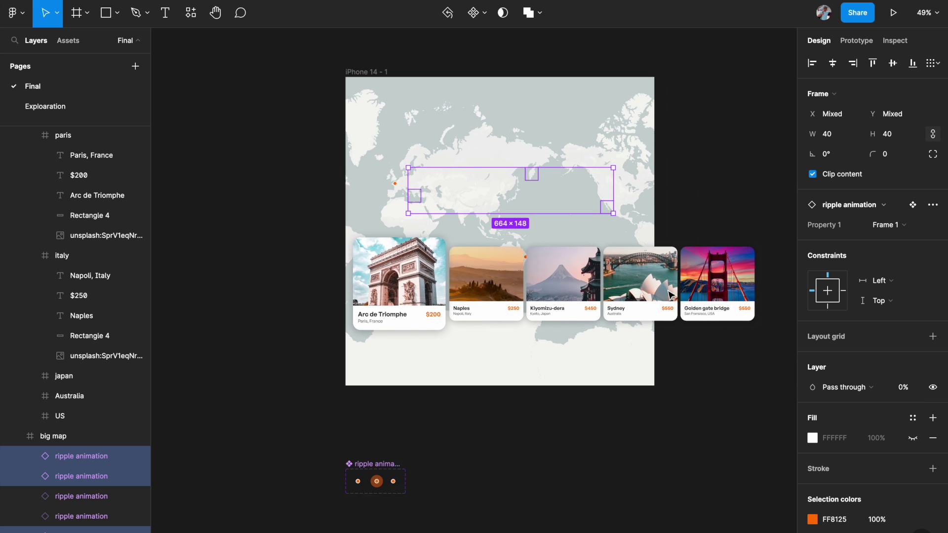
{"action": "left_click", "coordinate": [267, 312]}
Turn clip content back on for the iPhone 14 - 1 frame.
{"action": "scroll", "coordinate": [267, 312], "scroll_direction": "down", "scroll_amount": 3}
{"action": "scroll", "coordinate": [267, 312], "scroll_direction": "right", "scroll_amount": 2}
{"action": "scroll", "coordinate": [267, 313], "scroll_direction": "down", "scroll_amount": 1}
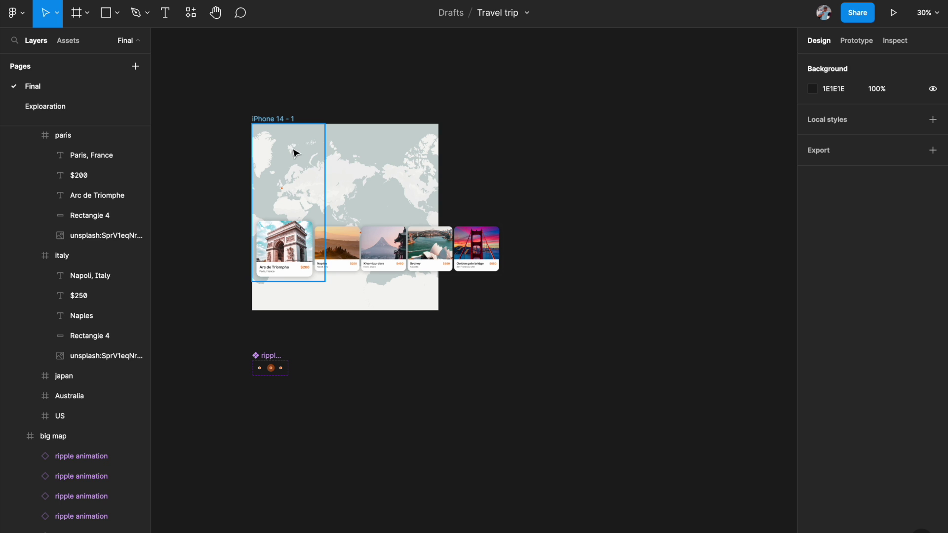
{"action": "left_click", "coordinate": [288, 120]}
{"action": "left_click", "coordinate": [812, 174]}
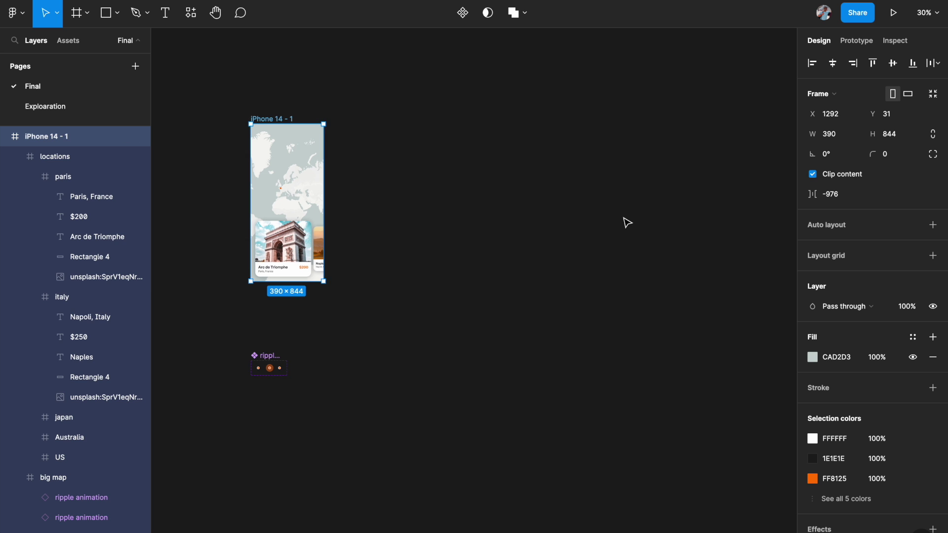
Return to the iPhone 14 - 2 frame and turn off its clip content to expose the full map.
{"action": "scroll", "coordinate": [626, 220], "scroll_direction": "right", "scroll_amount": 5}
{"action": "left_click", "coordinate": [582, 157]}
{"action": "key", "text": "shift+2"}
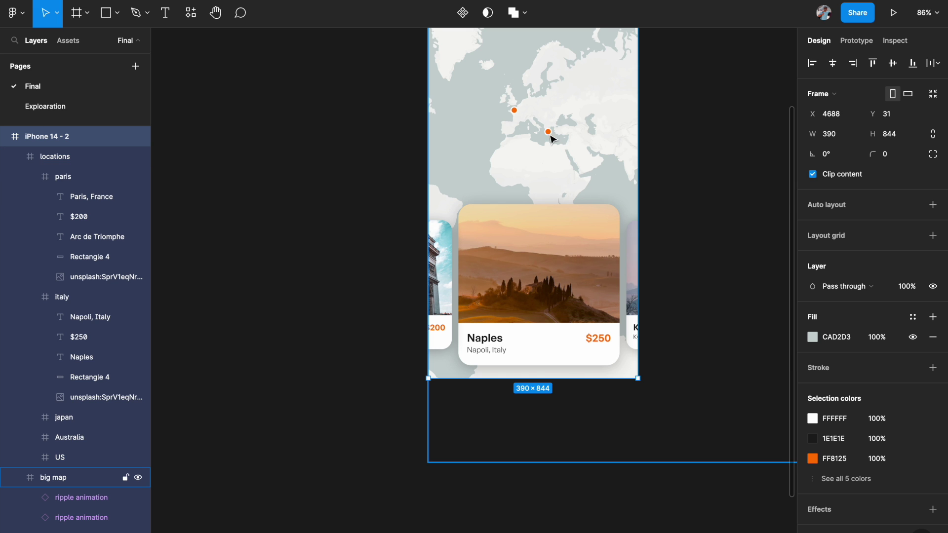
{"action": "double_click", "coordinate": [588, 137]}
{"action": "scroll", "coordinate": [588, 136], "scroll_direction": "down", "scroll_amount": 5}
{"action": "scroll", "coordinate": [590, 133], "scroll_direction": "right", "scroll_amount": 3}
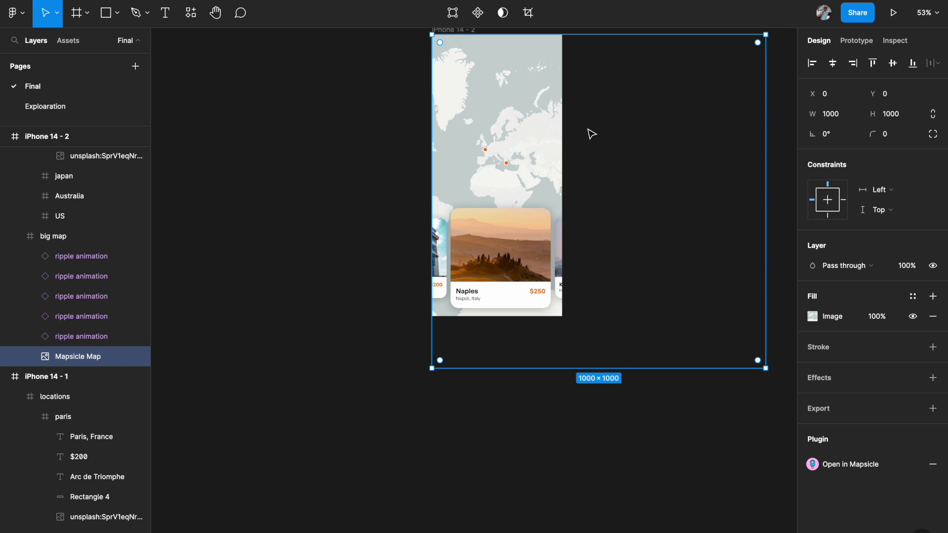
{"action": "left_click", "coordinate": [538, 136]}
{"action": "left_click", "coordinate": [418, 105]}
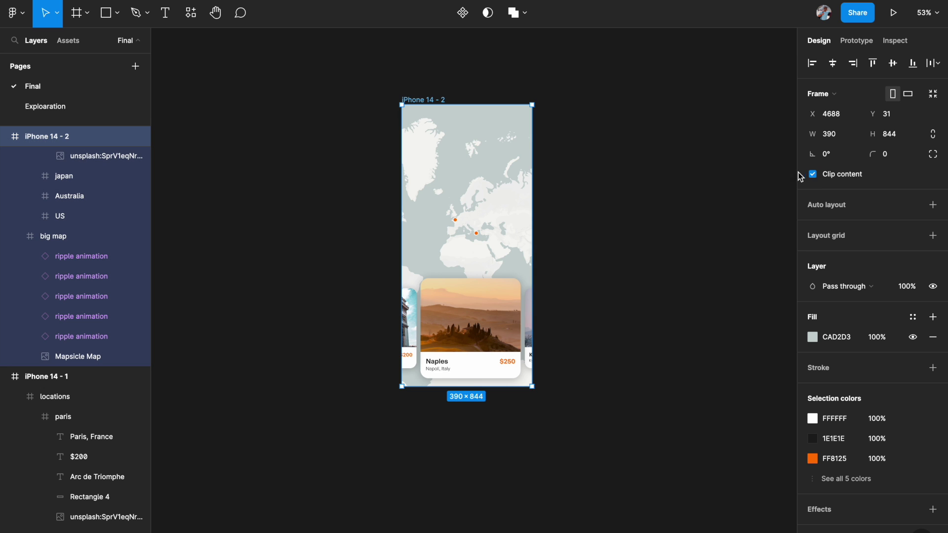
{"action": "left_click", "coordinate": [812, 174]}
Set the opacity of the Paris, Japan and US ripple markers in the iPhone 14 - 2 frame to 0%.
{"action": "scroll", "coordinate": [567, 195], "scroll_direction": "down", "scroll_amount": 1}
{"action": "scroll", "coordinate": [568, 195], "scroll_direction": "right", "scroll_amount": 1}
{"action": "double_click", "coordinate": [421, 195]}
{"action": "left_click", "coordinate": [568, 184], "text": "shift"}
{"action": "left_click", "coordinate": [647, 216], "text": "shift"}
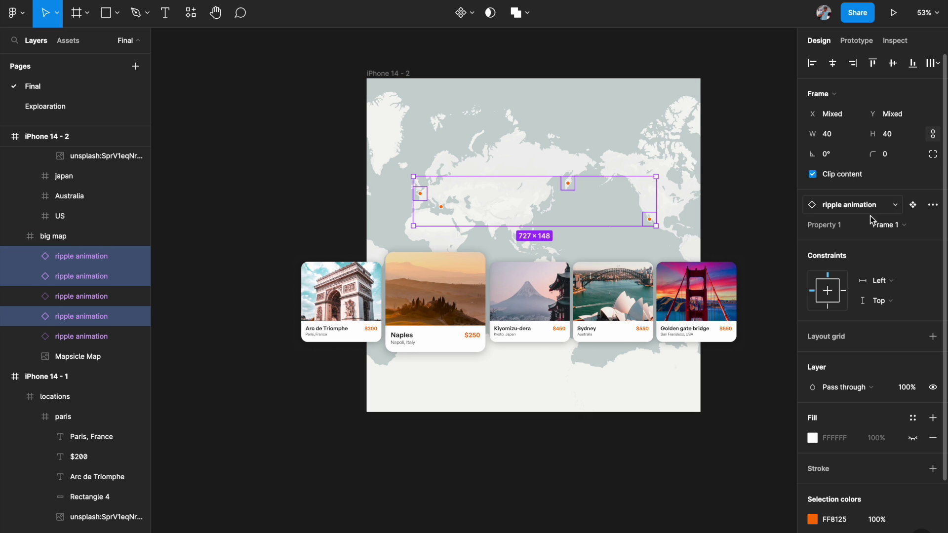
{"action": "left_click", "coordinate": [901, 390]}
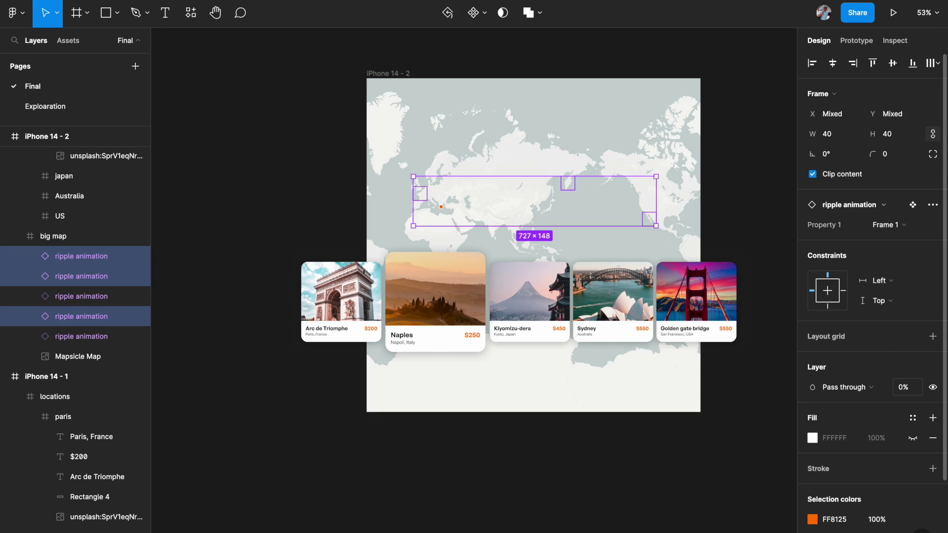
{"action": "left_click", "coordinate": [277, 182]}
Move the big map in the iPhone 14 - 2 frame up and left to about X -21, Y -50.
{"action": "scroll", "coordinate": [386, 240], "scroll_direction": "down", "scroll_amount": 2}
{"action": "scroll", "coordinate": [386, 239], "scroll_direction": "right", "scroll_amount": 1}
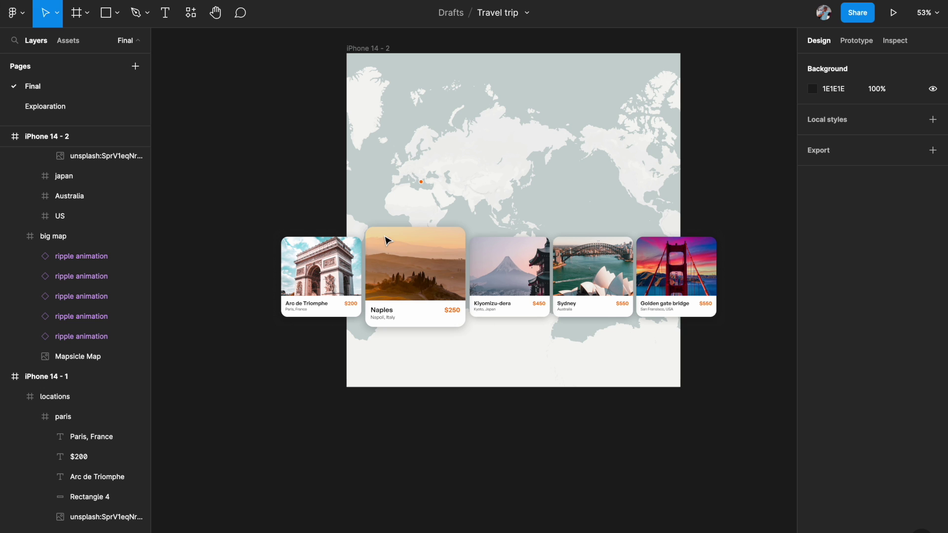
{"action": "left_click", "coordinate": [379, 111]}
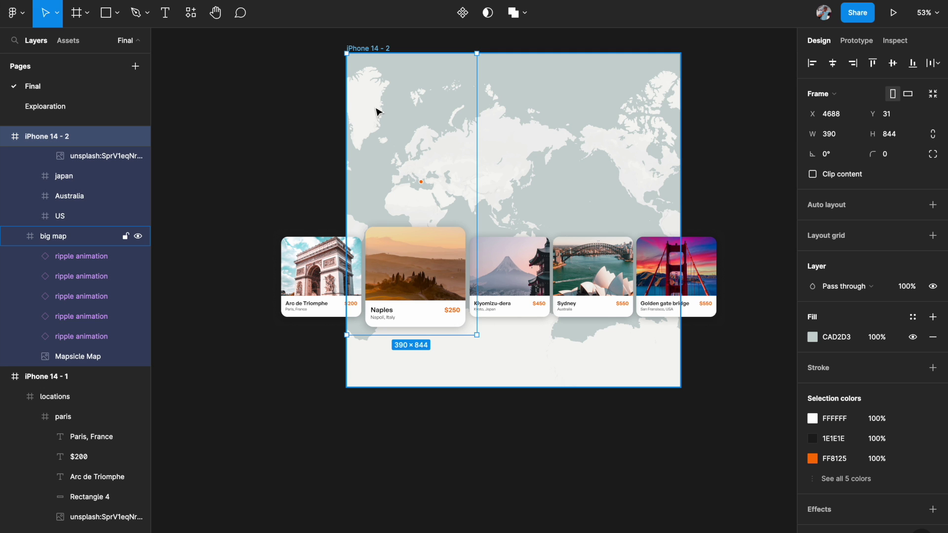
{"action": "left_click", "coordinate": [50, 237]}
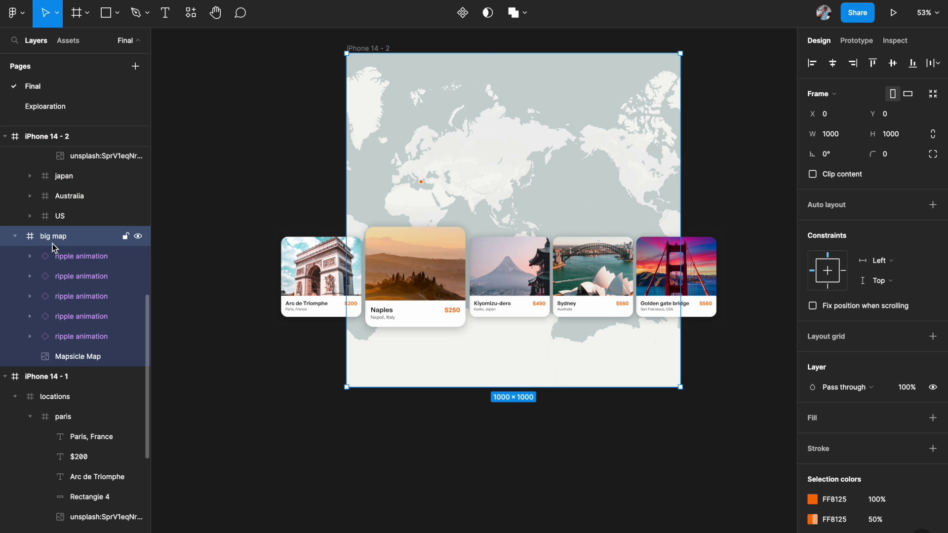
{"action": "scroll", "coordinate": [348, 207], "scroll_direction": "up", "scroll_amount": 3}
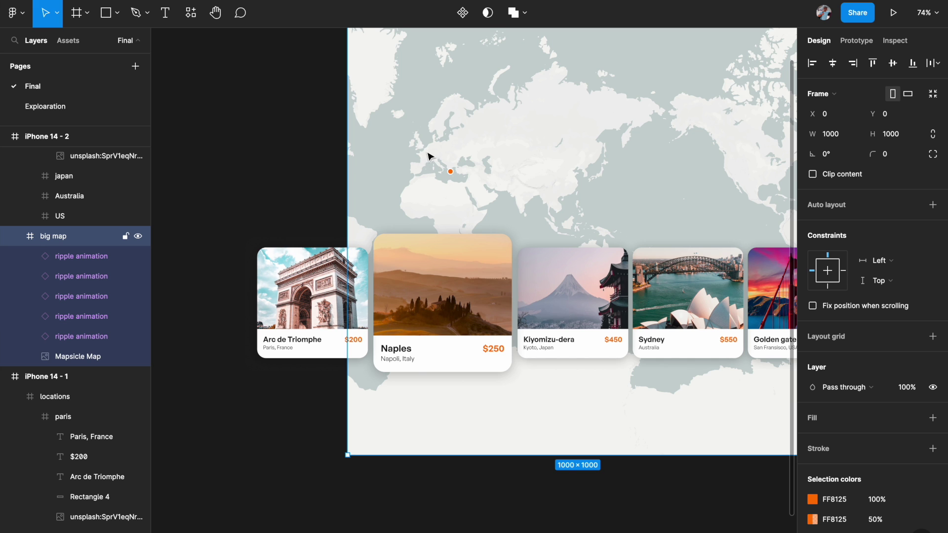
{"action": "scroll", "coordinate": [454, 187], "scroll_direction": "down", "scroll_amount": 3}
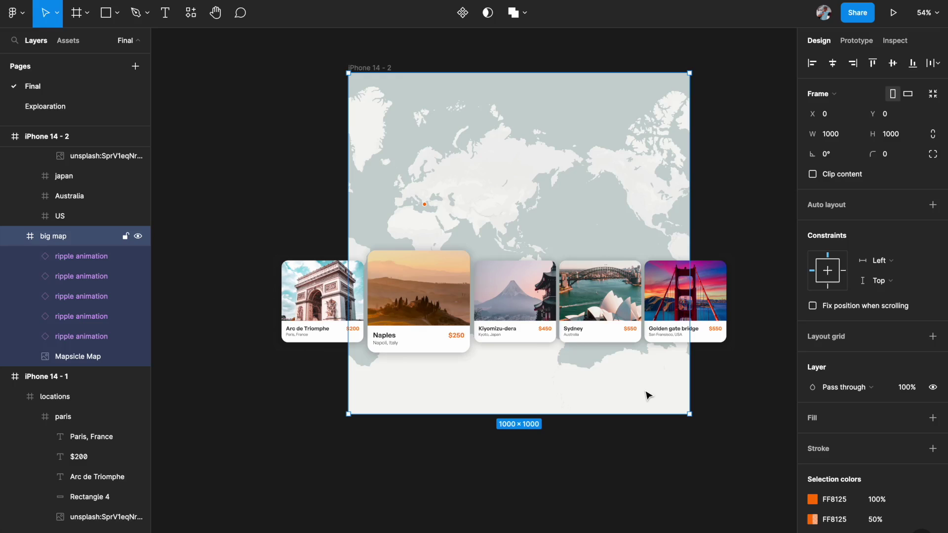
{"action": "left_click_drag", "start_coordinate": [648, 395], "coordinate": [640, 378]}
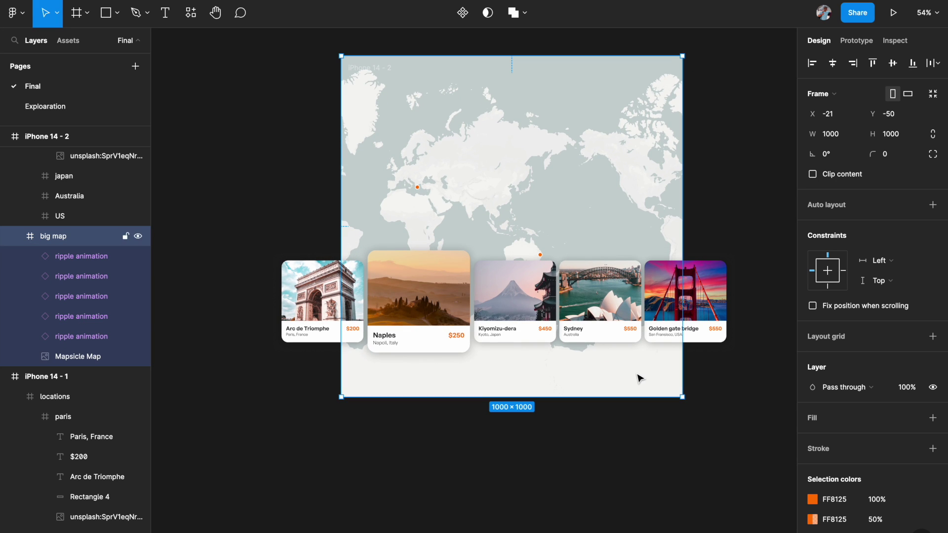
Turn clip content back on for the iPhone 14 - 2 frame.
{"action": "scroll", "coordinate": [85, 212], "scroll_direction": "up", "scroll_amount": 3}
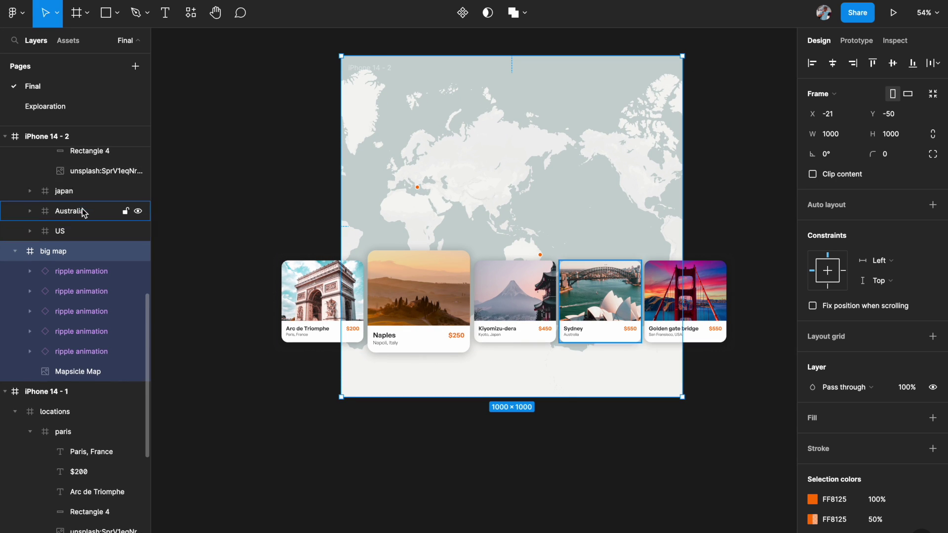
{"action": "left_click", "coordinate": [53, 143]}
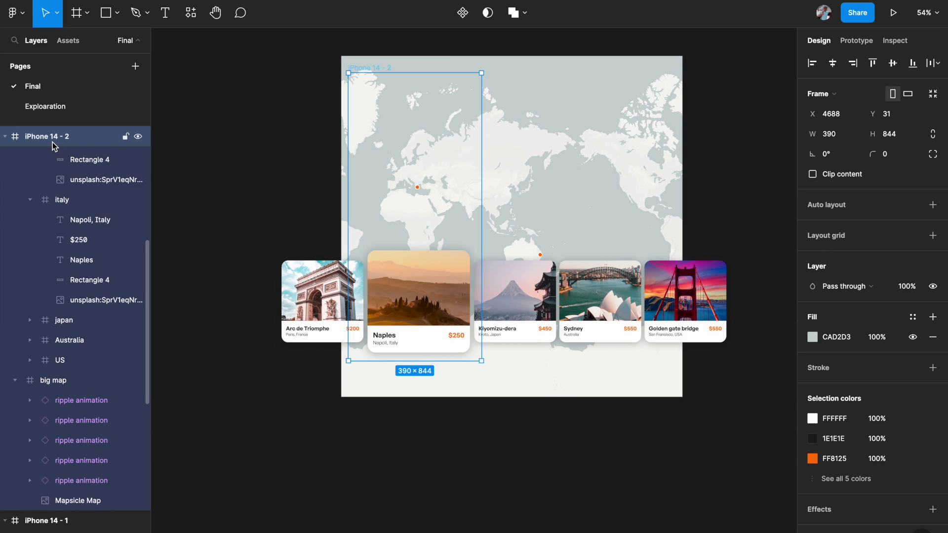
{"action": "left_click", "coordinate": [812, 174]}
Shift the big map in iPhone 14 - 2 to about X -46, Y -116 behind the Naples card.
{"action": "left_click", "coordinate": [461, 159]}
{"action": "scroll", "coordinate": [461, 159], "scroll_direction": "left", "scroll_amount": 2}
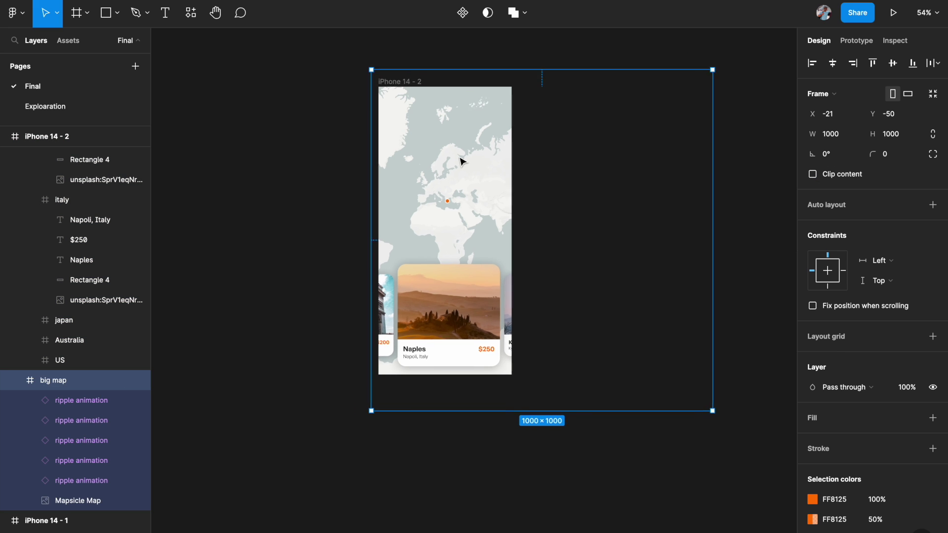
{"action": "left_click_drag", "start_coordinate": [473, 172], "coordinate": [467, 148]}
Duplicate the iPhone 14 - 2 frame and place the copy to its right at about X 6665, Y 31.
{"action": "scroll", "coordinate": [468, 149], "scroll_direction": "down", "scroll_amount": 3}
{"action": "scroll", "coordinate": [470, 149], "scroll_direction": "left", "scroll_amount": 4}
{"action": "scroll", "coordinate": [469, 148], "scroll_direction": "down", "scroll_amount": 5}
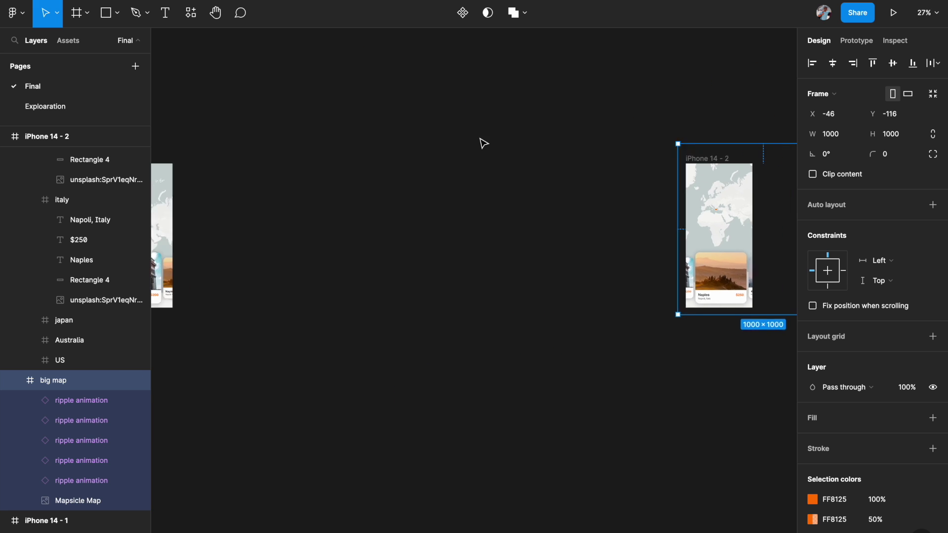
{"action": "scroll", "coordinate": [534, 163], "scroll_direction": "right", "scroll_amount": 3}
{"action": "scroll", "coordinate": [533, 163], "scroll_direction": "down", "scroll_amount": 2}
{"action": "left_click", "coordinate": [568, 185]}
{"action": "scroll", "coordinate": [504, 193], "scroll_direction": "right", "scroll_amount": 3}
{"action": "scroll", "coordinate": [484, 184], "scroll_direction": "up", "scroll_amount": 3}
{"action": "scroll", "coordinate": [466, 172], "scroll_direction": "left", "scroll_amount": 2}
{"action": "scroll", "coordinate": [466, 172], "scroll_direction": "up", "scroll_amount": 1}
{"action": "scroll", "coordinate": [345, 149], "scroll_direction": "left", "scroll_amount": 2}
{"action": "scroll", "coordinate": [346, 149], "scroll_direction": "up", "scroll_amount": 1}
{"action": "left_click", "coordinate": [489, 131]}
{"action": "scroll", "coordinate": [491, 134], "scroll_direction": "down", "scroll_amount": 1}
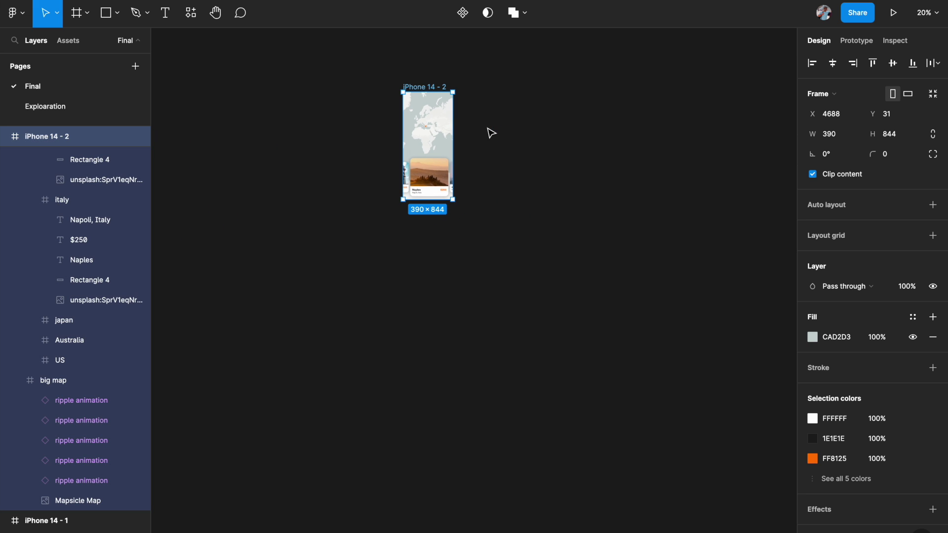
{"action": "left_click_drag", "start_coordinate": [430, 141], "coordinate": [684, 142]}
{"action": "scroll", "coordinate": [686, 141], "scroll_direction": "right", "scroll_amount": 3}
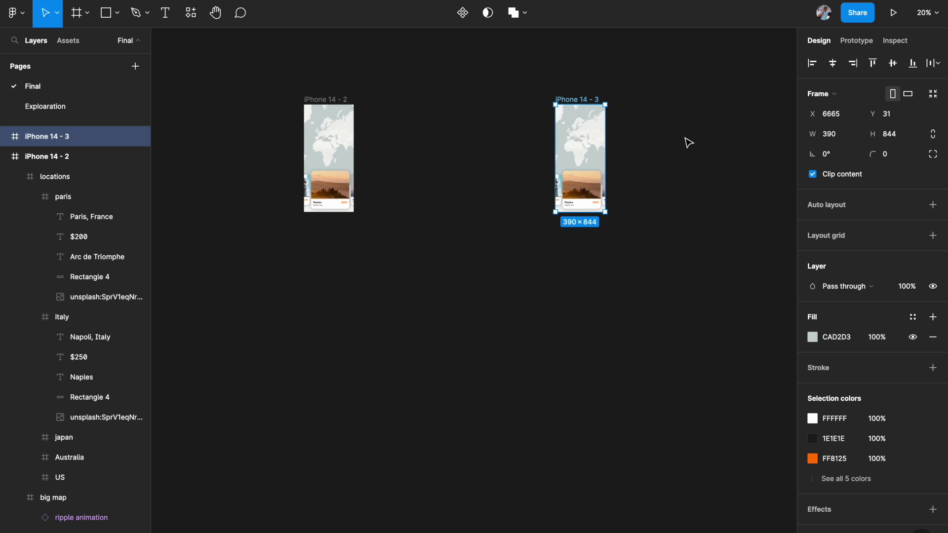
{"action": "left_click", "coordinate": [689, 143]}
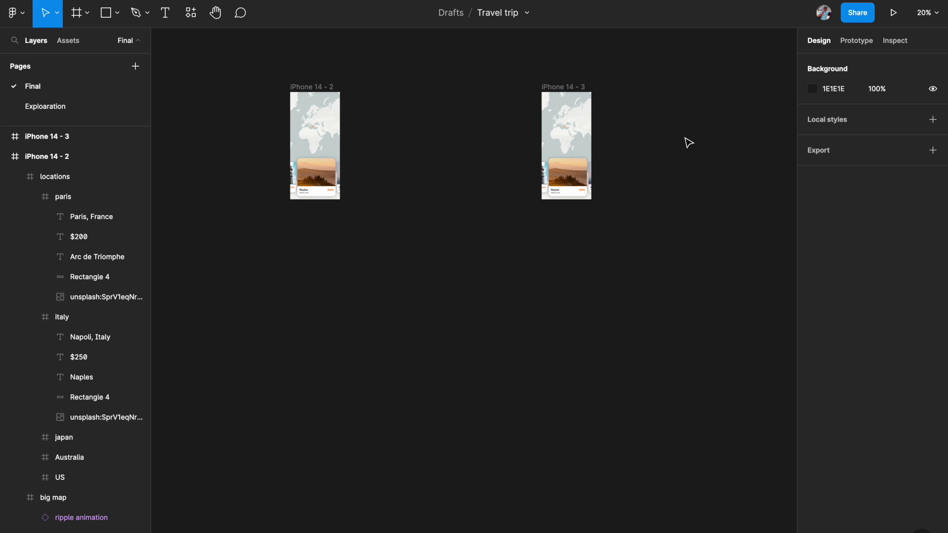
{"action": "scroll", "coordinate": [688, 142], "scroll_direction": "up", "scroll_amount": 2}
{"action": "scroll", "coordinate": [642, 158], "scroll_direction": "down", "scroll_amount": 1}
{"action": "scroll", "coordinate": [641, 158], "scroll_direction": "left", "scroll_amount": 2}
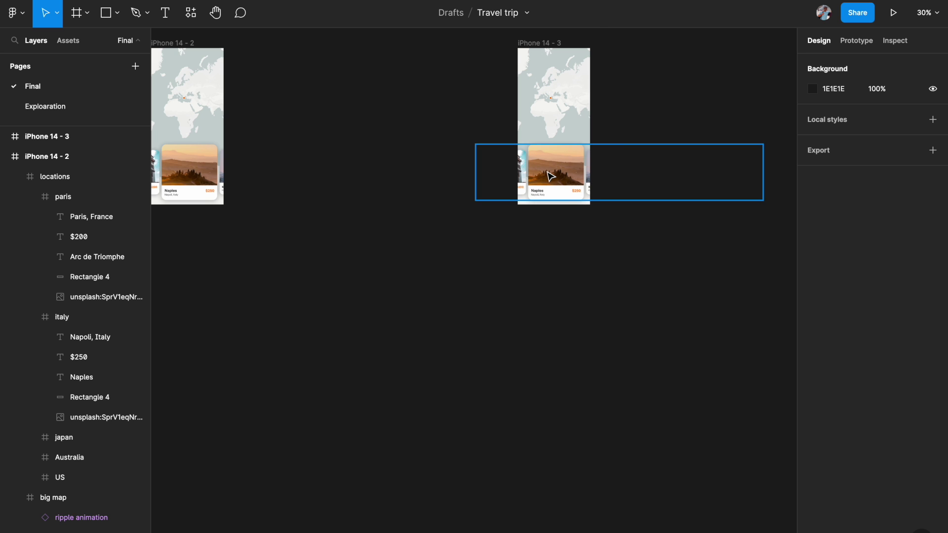
{"action": "scroll", "coordinate": [551, 176], "scroll_direction": "up", "scroll_amount": 2}
{"action": "scroll", "coordinate": [589, 179], "scroll_direction": "up", "scroll_amount": 2}
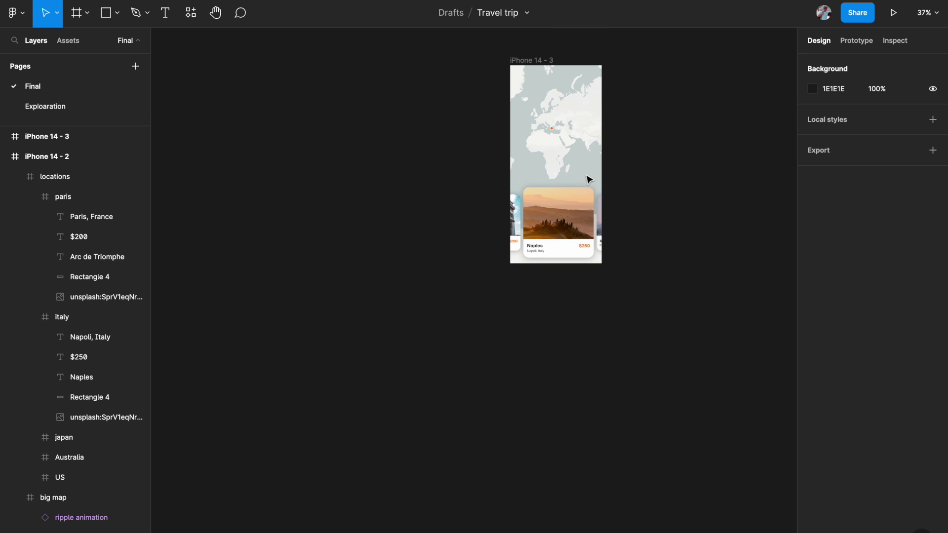
{"action": "scroll", "coordinate": [571, 143], "scroll_direction": "up", "scroll_amount": 2}
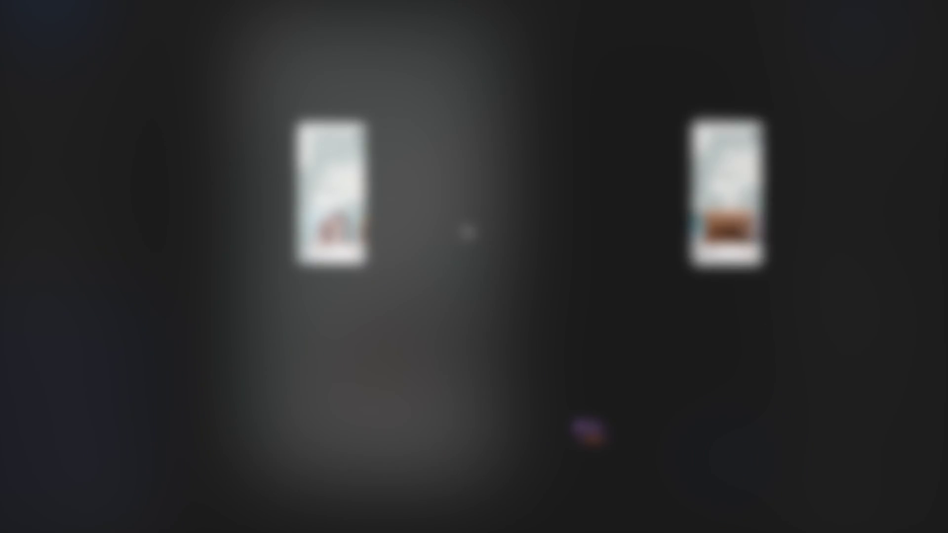
Examine the "Top destinations for you" header with profile picture over the map in the iPhone 14 - 1 frame.
{"action": "scroll", "coordinate": [466, 231], "scroll_direction": "up", "scroll_amount": 2}
{"action": "scroll", "coordinate": [467, 230], "scroll_direction": "left", "scroll_amount": 3}
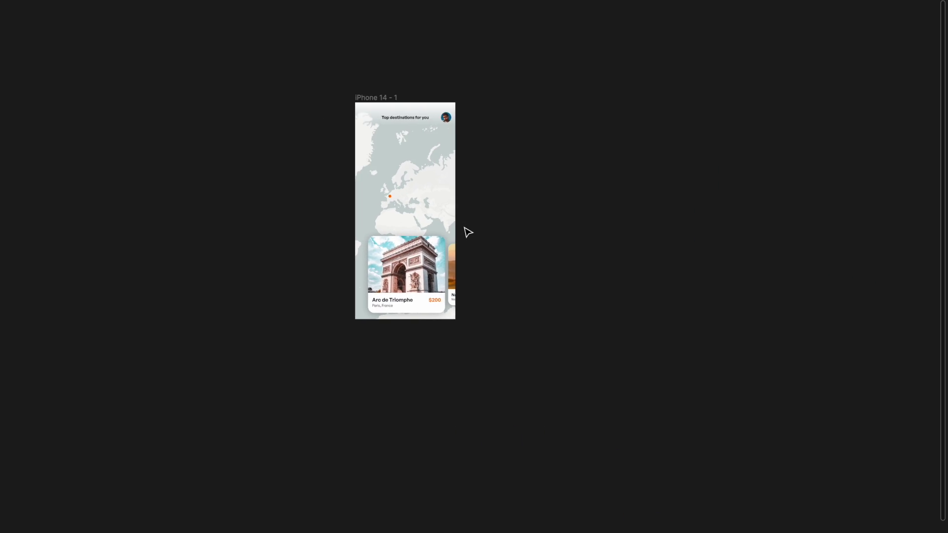
{"action": "scroll", "coordinate": [466, 230], "scroll_direction": "up", "scroll_amount": 3}
{"action": "scroll", "coordinate": [466, 231], "scroll_direction": "down", "scroll_amount": 1}
{"action": "scroll", "coordinate": [470, 253], "scroll_direction": "down", "scroll_amount": 3}
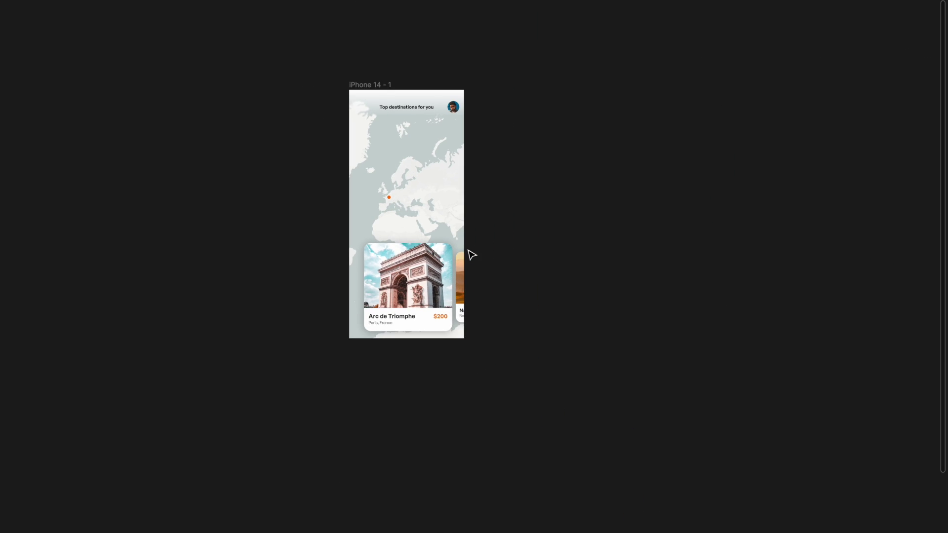
{"action": "scroll", "coordinate": [404, 155], "scroll_direction": "up", "scroll_amount": 2}
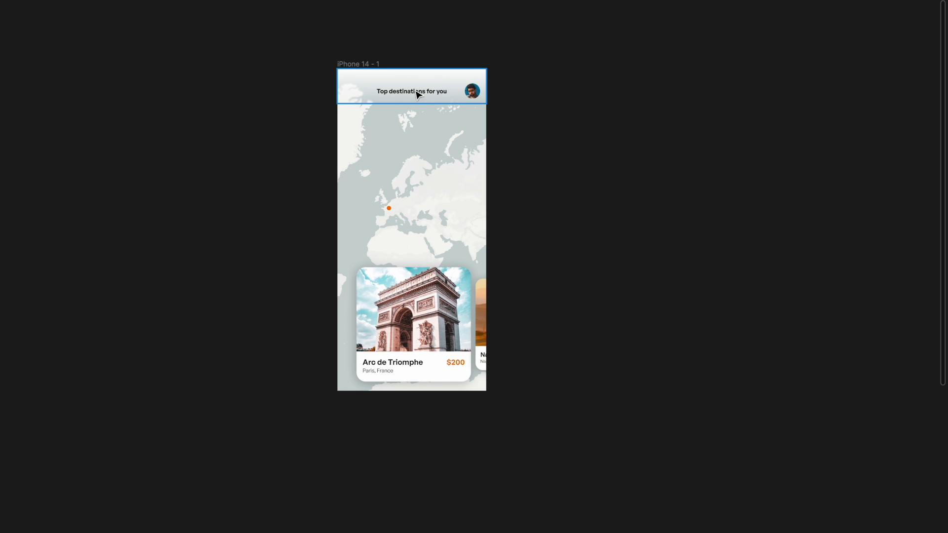
{"action": "scroll", "coordinate": [414, 110], "scroll_direction": "down", "scroll_amount": 2}
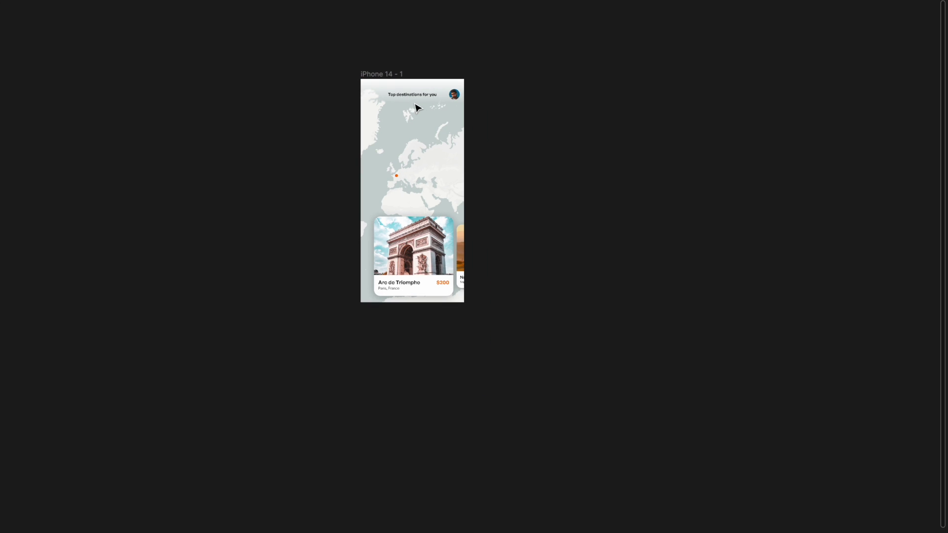
Review the enlarged card, map position and marker in each frame from iPhone 14 - 2 to iPhone 14 - 5.
{"action": "scroll", "coordinate": [417, 105], "scroll_direction": "right", "scroll_amount": 2}
{"action": "scroll", "coordinate": [417, 105], "scroll_direction": "down", "scroll_amount": 1}
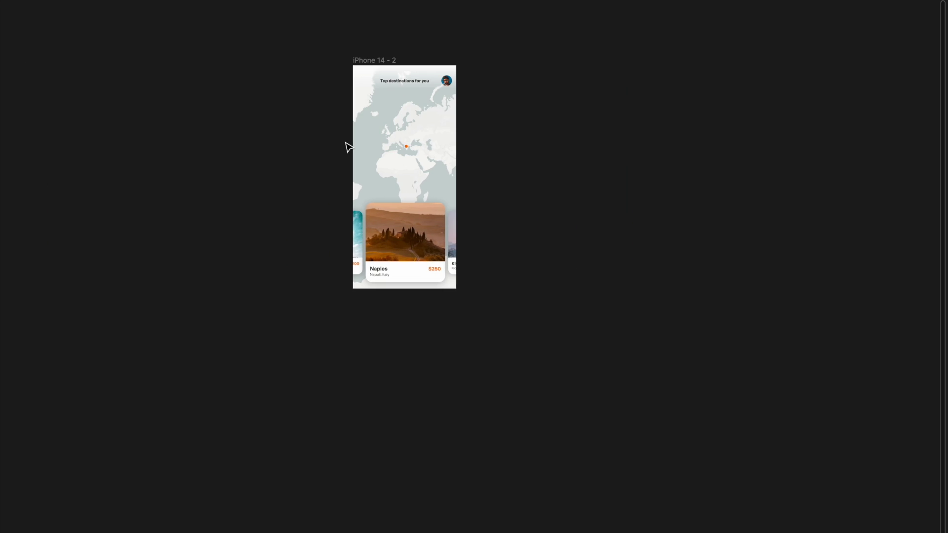
{"action": "scroll", "coordinate": [348, 147], "scroll_direction": "down", "scroll_amount": 1}
{"action": "scroll", "coordinate": [348, 147], "scroll_direction": "up", "scroll_amount": 3}
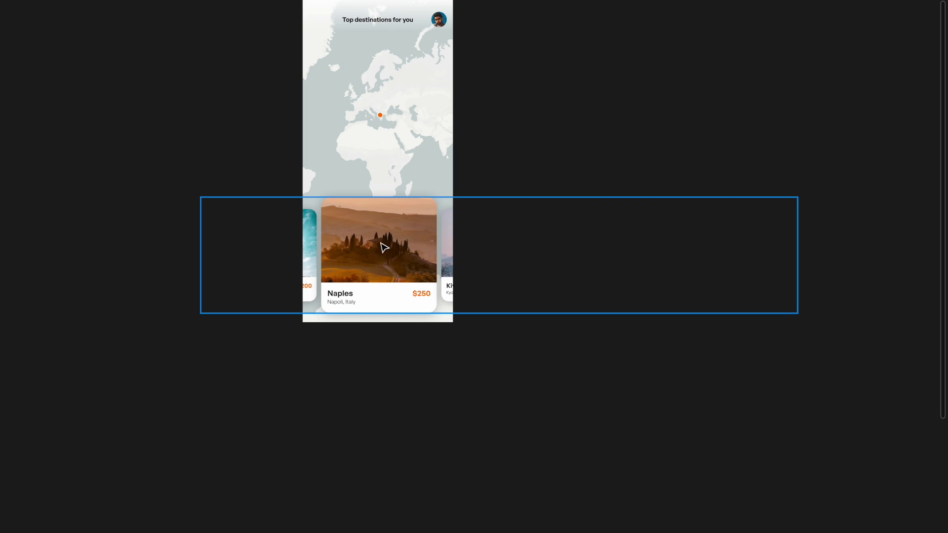
{"action": "key", "text": "n"}
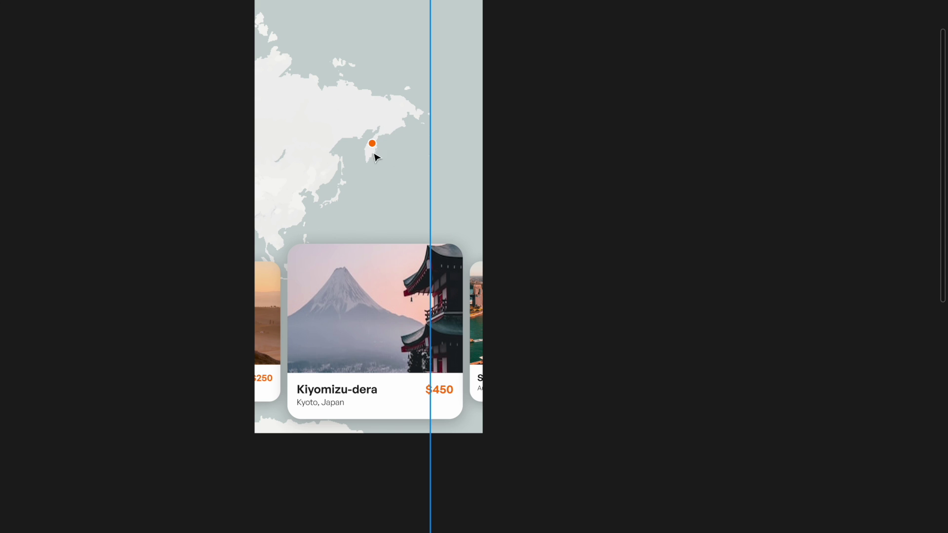
{"action": "key", "text": "n"}
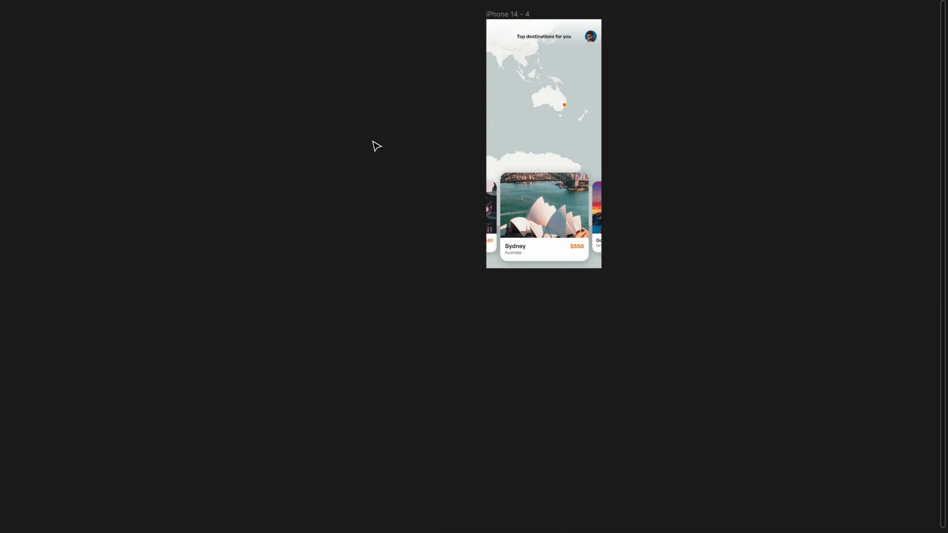
{"action": "key", "text": "n"}
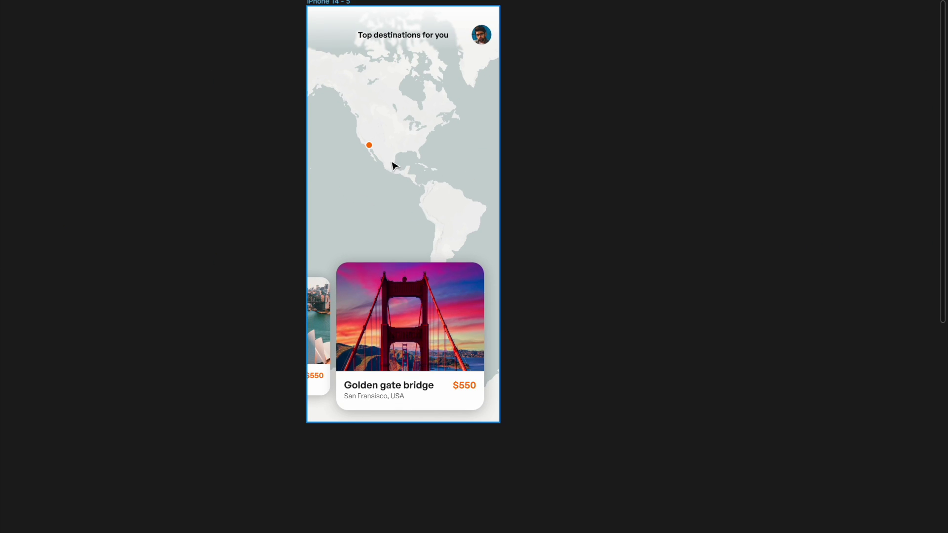
{"action": "key", "text": "shift+1"}
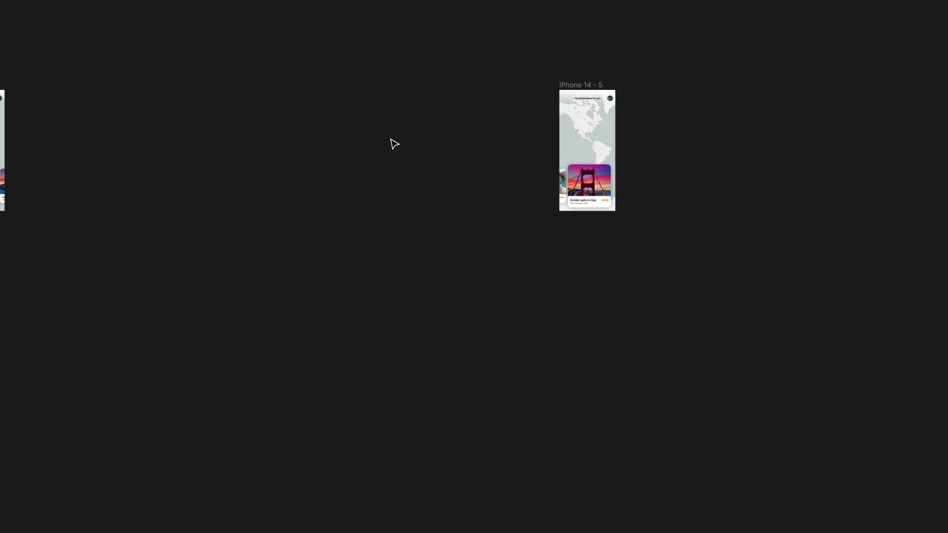
{"action": "scroll", "coordinate": [582, 184], "scroll_direction": "up", "scroll_amount": 3}
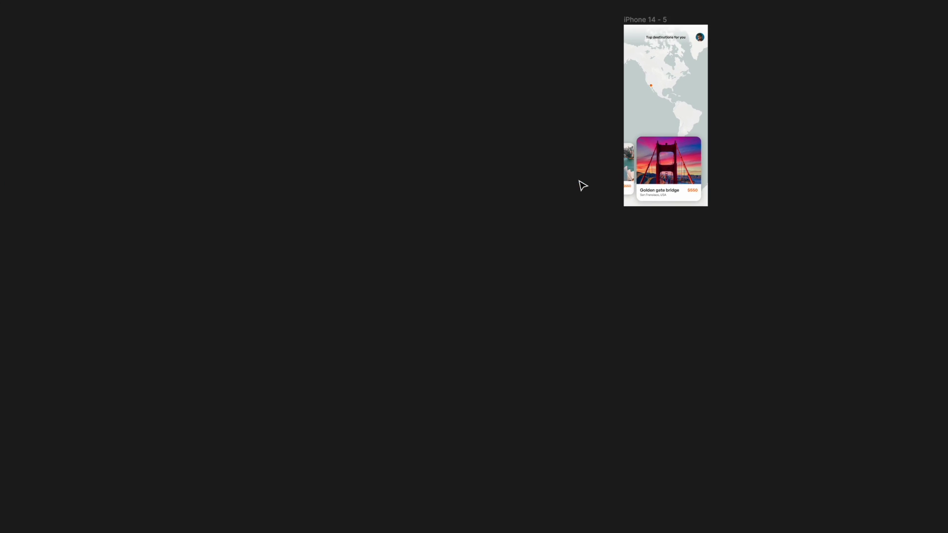
{"action": "scroll", "coordinate": [582, 184], "scroll_direction": "left", "scroll_amount": 3}
{"action": "scroll", "coordinate": [586, 184], "scroll_direction": "down", "scroll_amount": 3}
{"action": "scroll", "coordinate": [586, 184], "scroll_direction": "down", "scroll_amount": 2}
{"action": "scroll", "coordinate": [586, 183], "scroll_direction": "left", "scroll_amount": 10}
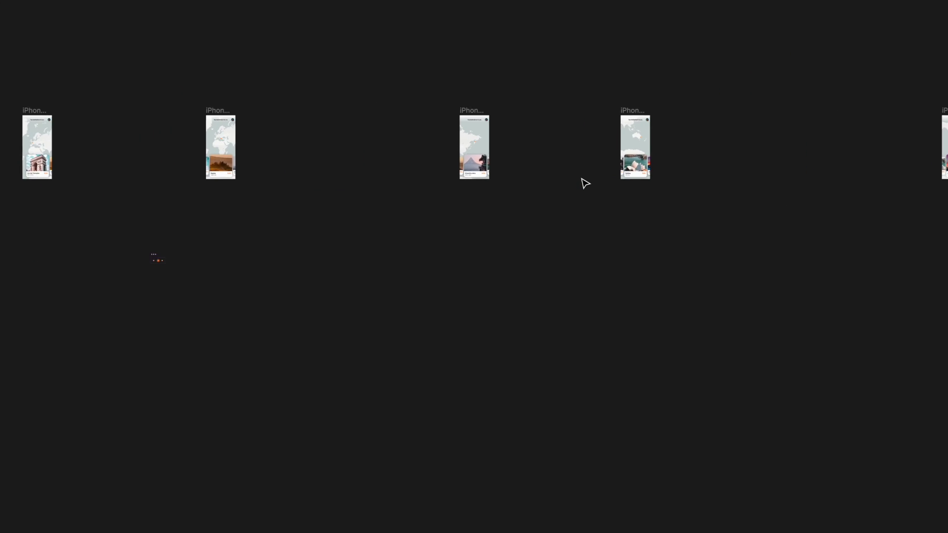
Restore the editor interface and add a prototype connection from Frame 7, the card row in iPhone 14 - 1, to the iPhone 14 - 2 frame.
{"action": "key", "text": "ctrl+backslash"}
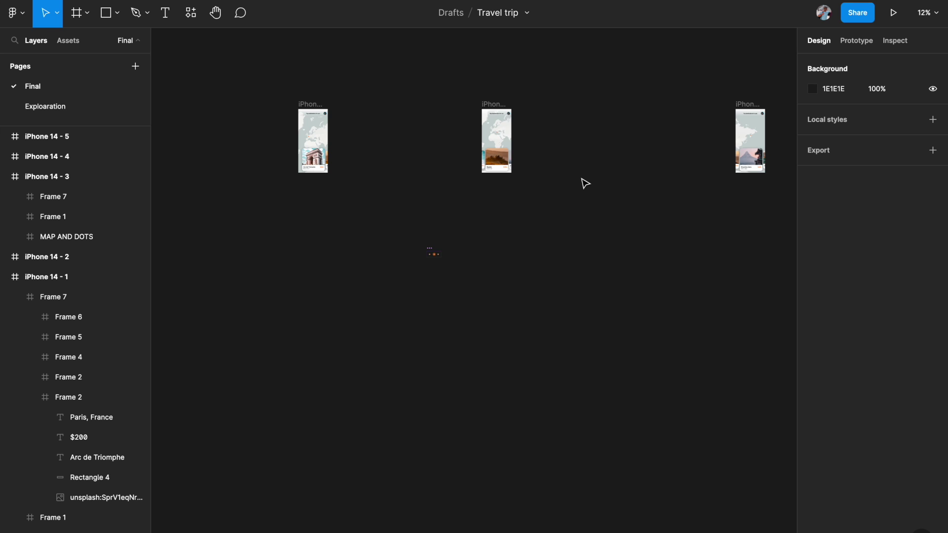
{"action": "scroll", "coordinate": [377, 171], "scroll_direction": "up", "scroll_amount": 5}
{"action": "left_click", "coordinate": [336, 102]}
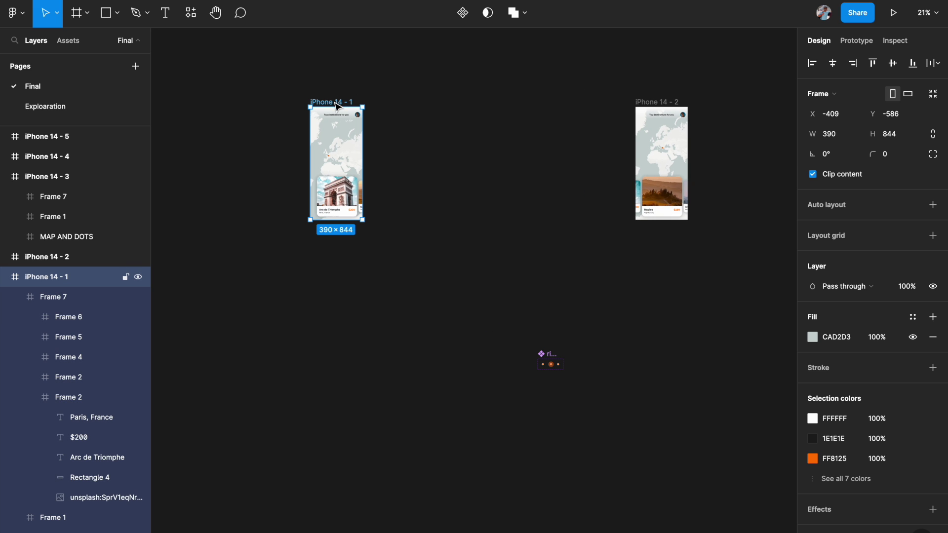
{"action": "left_click", "coordinate": [872, 44]}
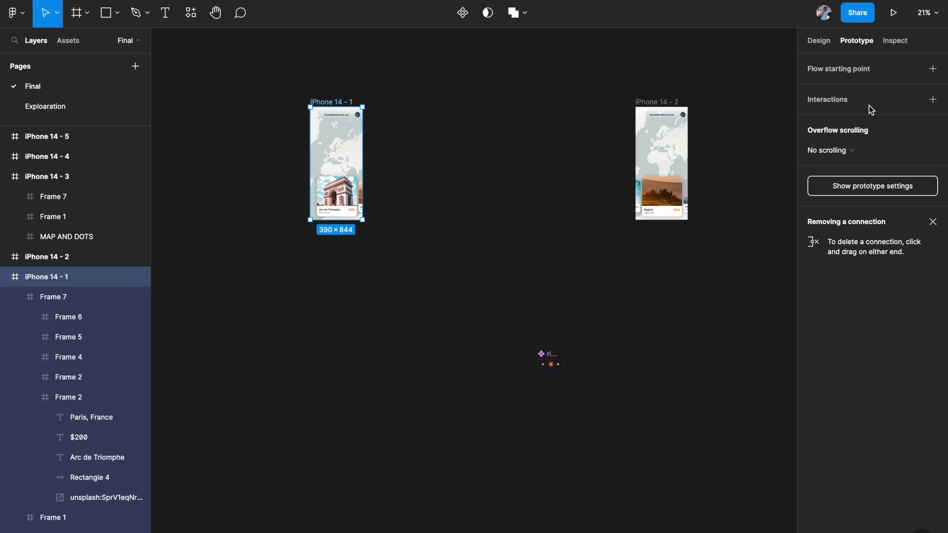
{"action": "scroll", "coordinate": [401, 186], "scroll_direction": "up", "scroll_amount": 3}
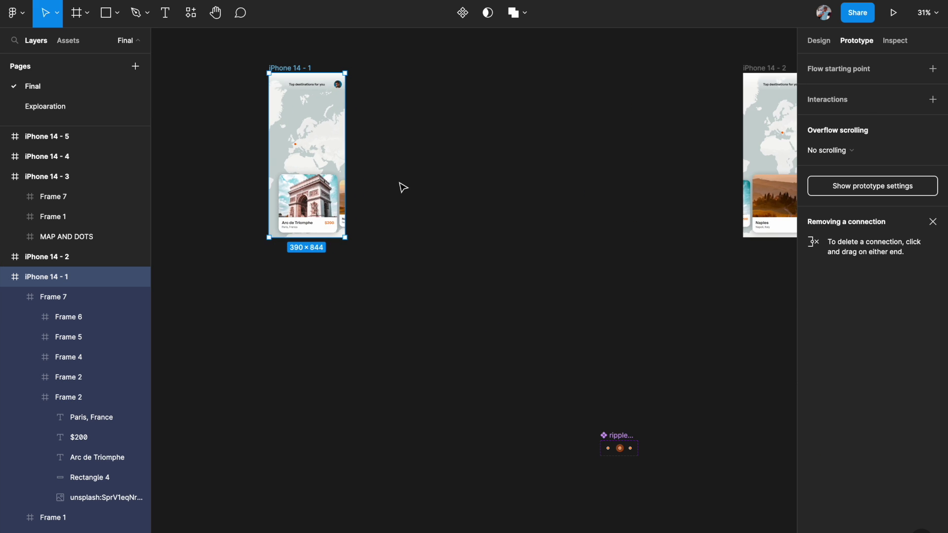
{"action": "left_click", "coordinate": [324, 206]}
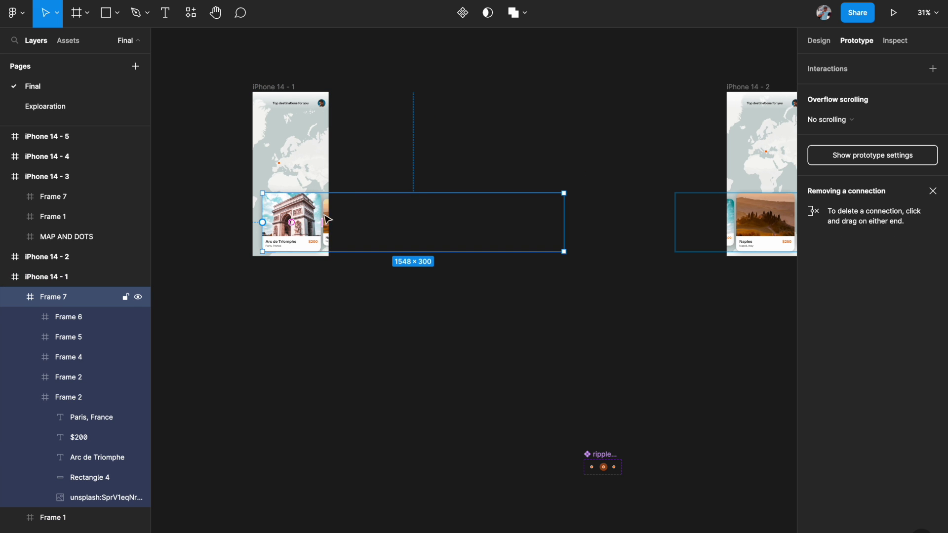
{"action": "scroll", "coordinate": [552, 232], "scroll_direction": "right", "scroll_amount": 3}
{"action": "scroll", "coordinate": [551, 232], "scroll_direction": "down", "scroll_amount": 2}
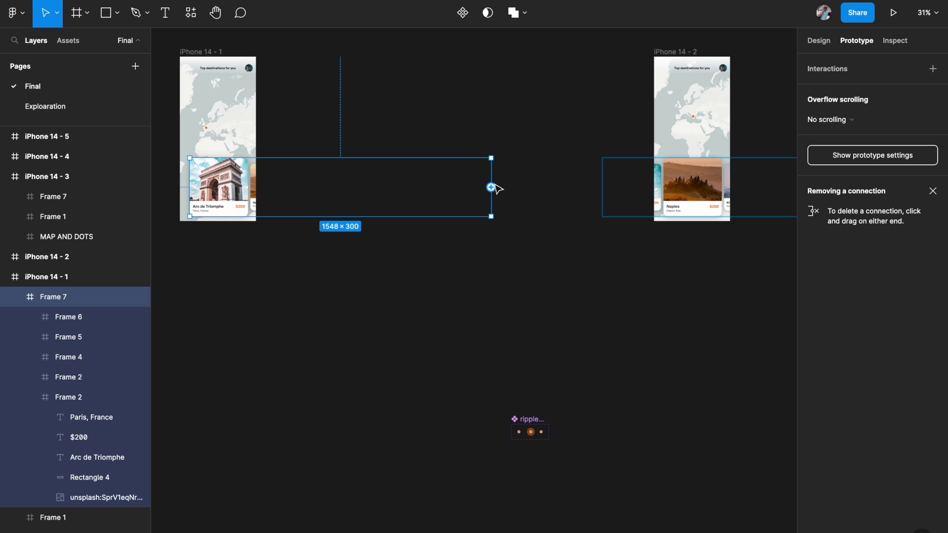
{"action": "left_click_drag", "start_coordinate": [491, 188], "coordinate": [662, 96]}
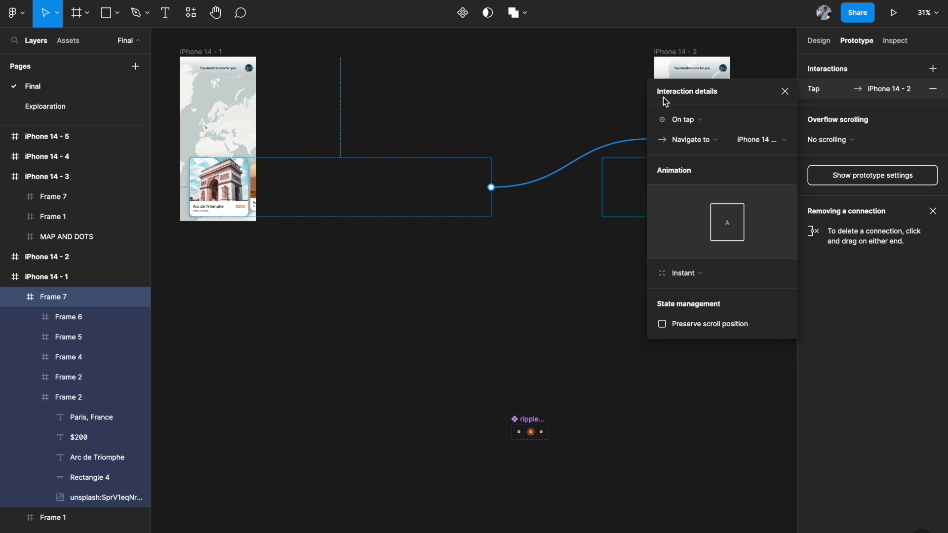
Set Frame 7's connection from iPhone 14 - 1 to iPhone 14 - 2 to the On drag trigger with a 1200 ms Gentle smart animate.
{"action": "left_click", "coordinate": [684, 119]}
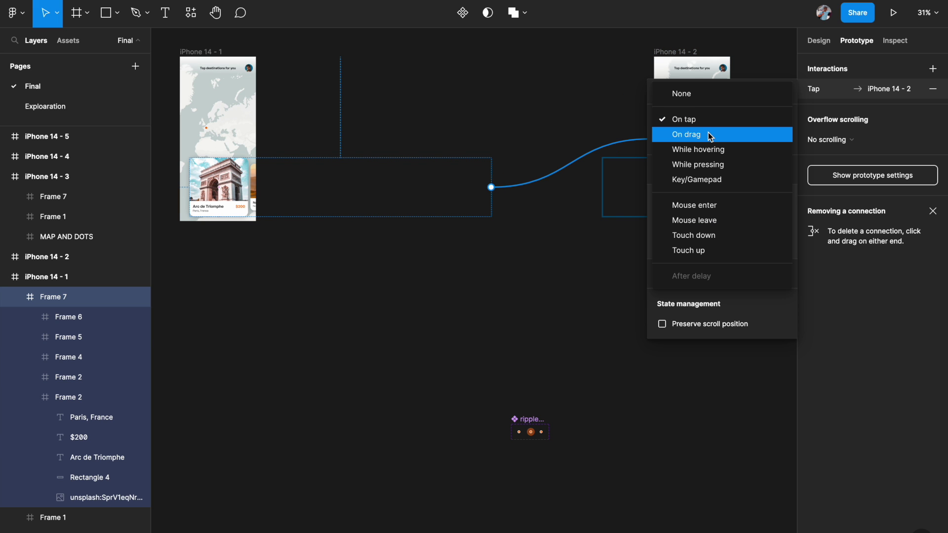
{"action": "left_click", "coordinate": [698, 134]}
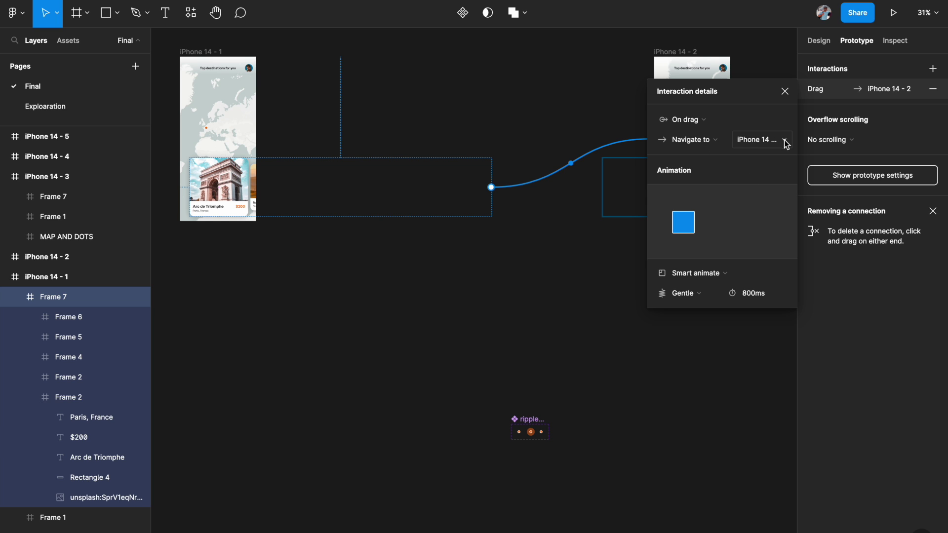
{"action": "left_click", "coordinate": [752, 299]}
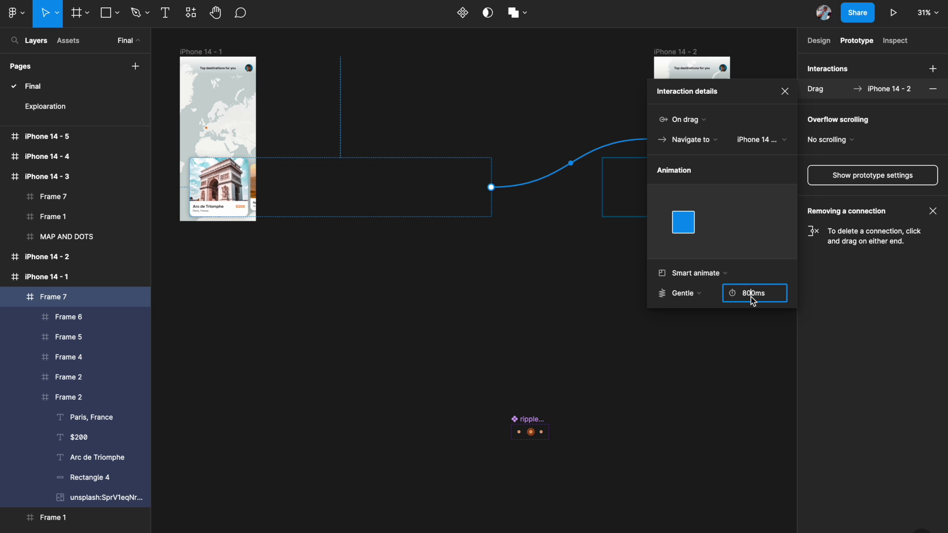
{"action": "type", "text": "12"}
{"action": "key", "text": "Return"}
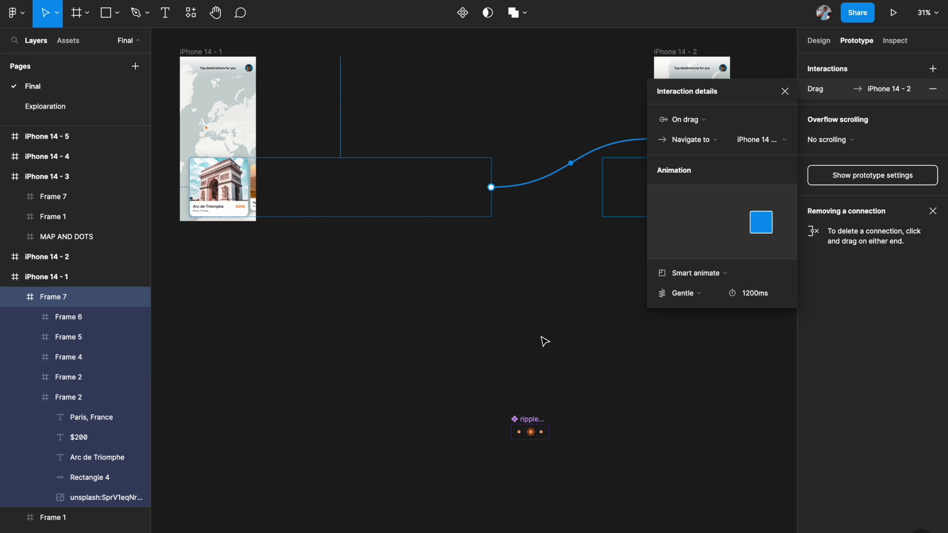
{"action": "left_click", "coordinate": [544, 342]}
{"action": "scroll", "coordinate": [544, 341], "scroll_direction": "right", "scroll_amount": 2}
{"action": "scroll", "coordinate": [544, 340], "scroll_direction": "down", "scroll_amount": 3}
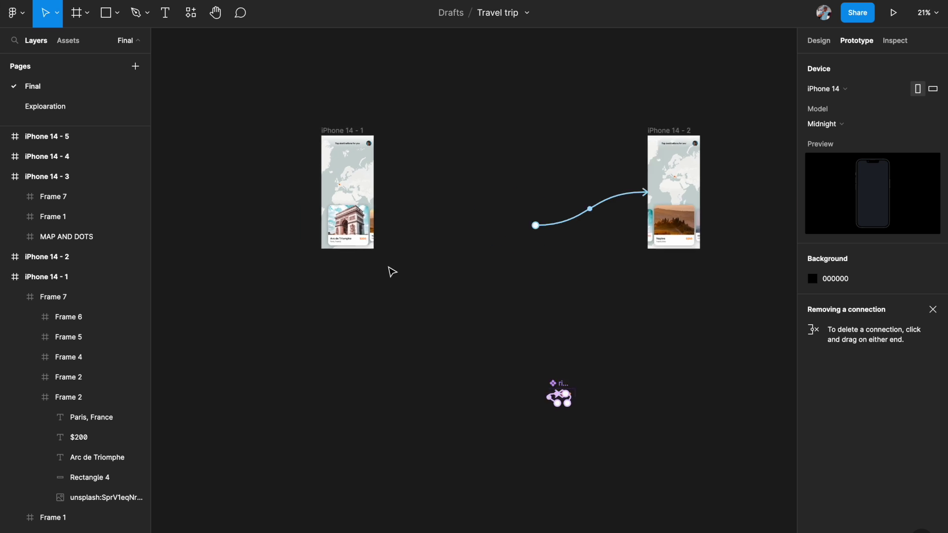
{"action": "scroll", "coordinate": [393, 271], "scroll_direction": "up", "scroll_amount": 2}
{"action": "left_click", "coordinate": [74, 296]}
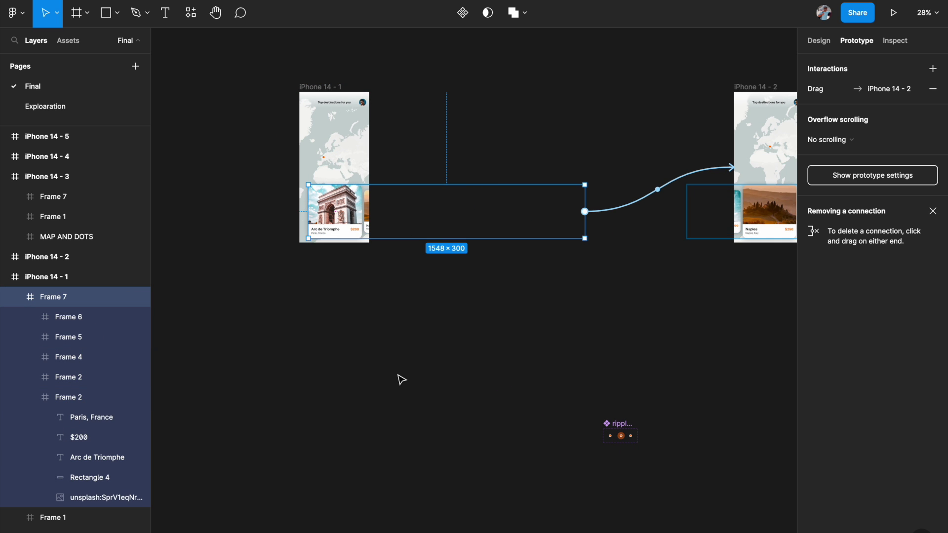
Connect Frame 7 in iPhone 14 - 2 to the iPhone 14 - 3 frame and set the trigger to On drag.
{"action": "scroll", "coordinate": [401, 380], "scroll_direction": "right", "scroll_amount": 3}
{"action": "scroll", "coordinate": [685, 97], "scroll_direction": "right", "scroll_amount": 1}
{"action": "scroll", "coordinate": [686, 98], "scroll_direction": "right", "scroll_amount": 5}
{"action": "left_click", "coordinate": [442, 269]}
{"action": "scroll", "coordinate": [443, 270], "scroll_direction": "down", "scroll_amount": 2}
{"action": "scroll", "coordinate": [608, 210], "scroll_direction": "down", "scroll_amount": 2}
{"action": "scroll", "coordinate": [609, 210], "scroll_direction": "right", "scroll_amount": 2}
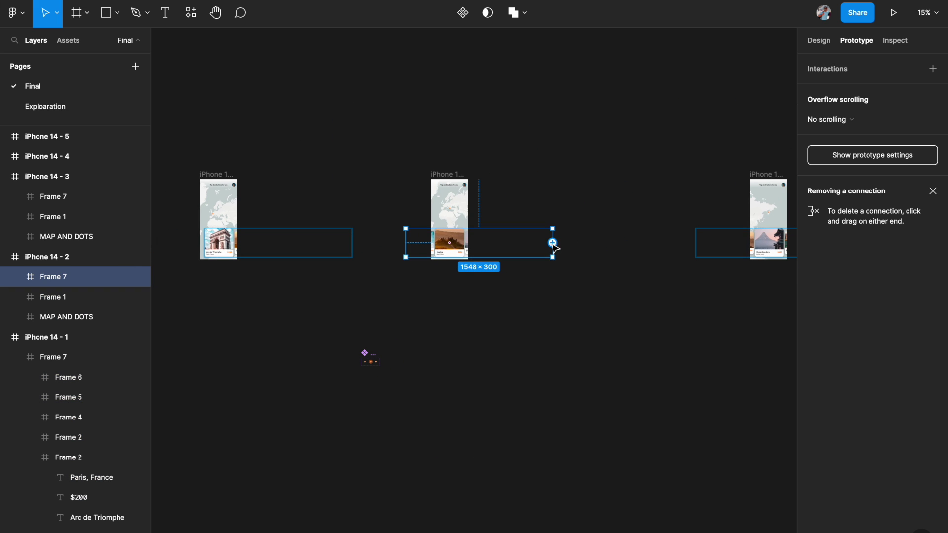
{"action": "left_click_drag", "start_coordinate": [553, 243], "coordinate": [759, 206]}
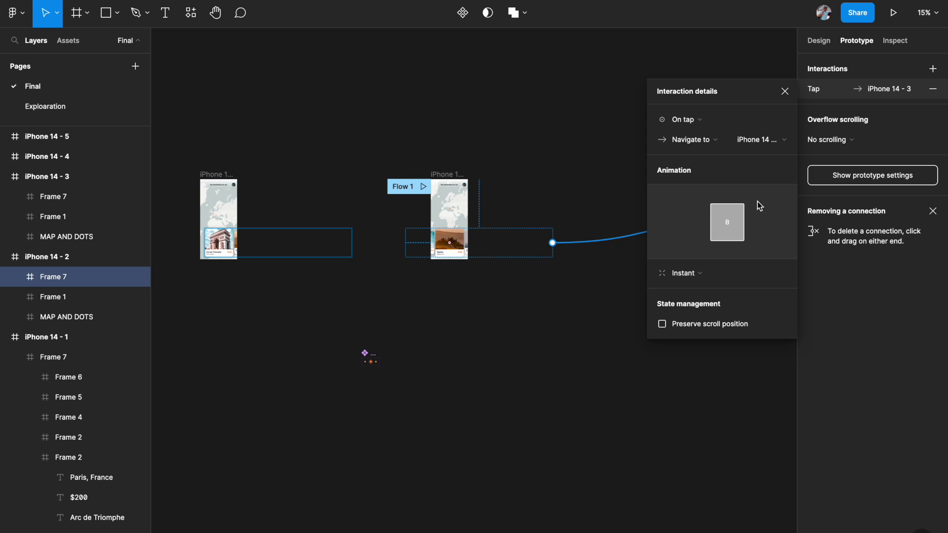
{"action": "left_click", "coordinate": [689, 121]}
{"action": "left_click", "coordinate": [696, 135]}
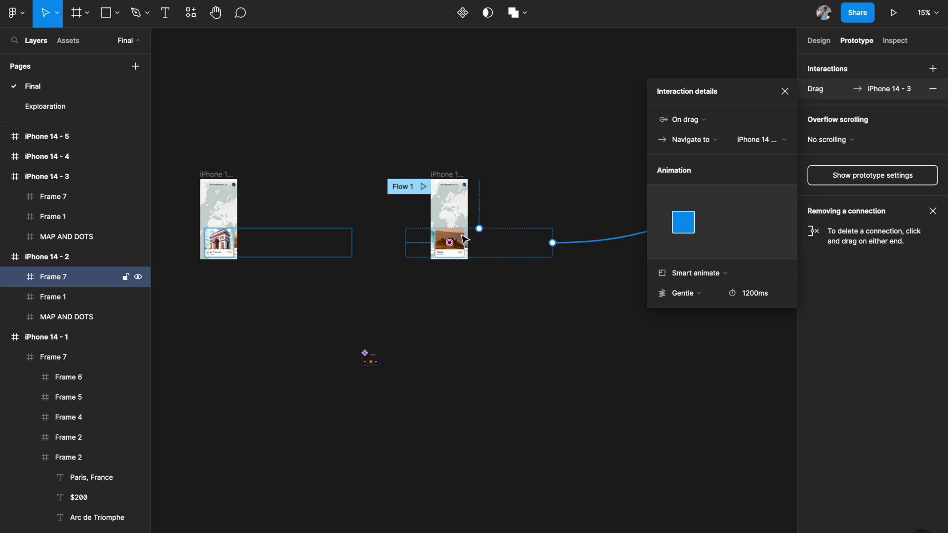
Connect Frame 7 in iPhone 14 - 2 back to the iPhone 14 - 1 frame with an On drag trigger.
{"action": "scroll", "coordinate": [464, 240], "scroll_direction": "right", "scroll_amount": 2}
{"action": "scroll", "coordinate": [464, 239], "scroll_direction": "down", "scroll_amount": 1}
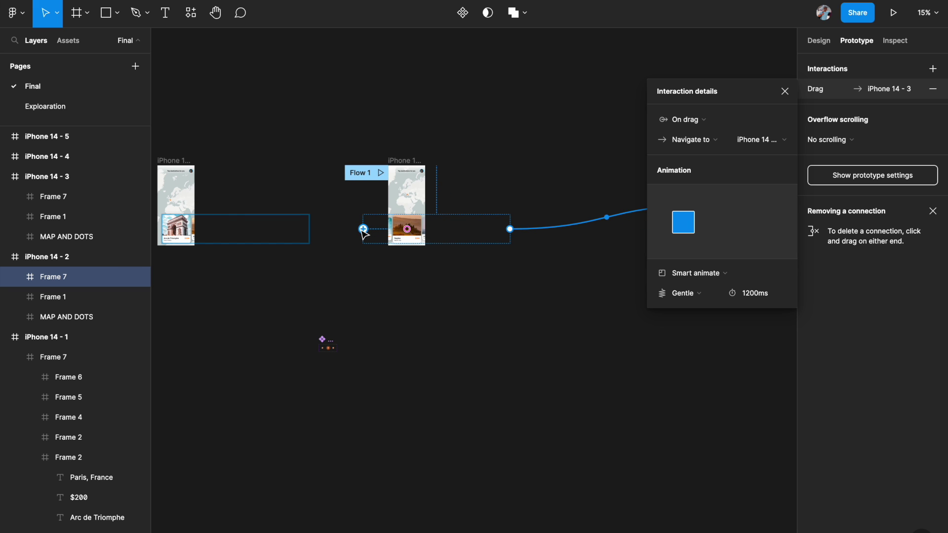
{"action": "scroll", "coordinate": [296, 227], "scroll_direction": "left", "scroll_amount": 3}
{"action": "scroll", "coordinate": [296, 227], "scroll_direction": "down", "scroll_amount": 1}
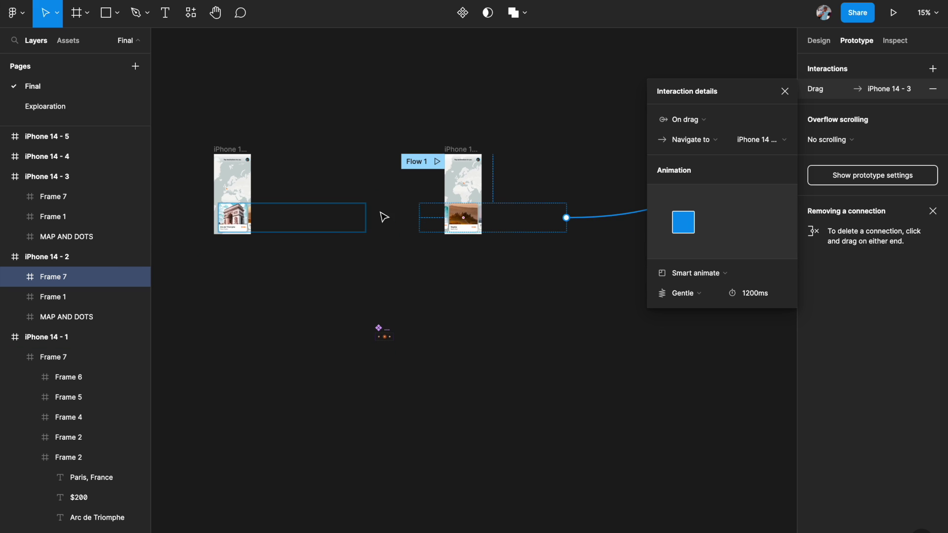
{"action": "left_click_drag", "start_coordinate": [419, 218], "coordinate": [249, 177]}
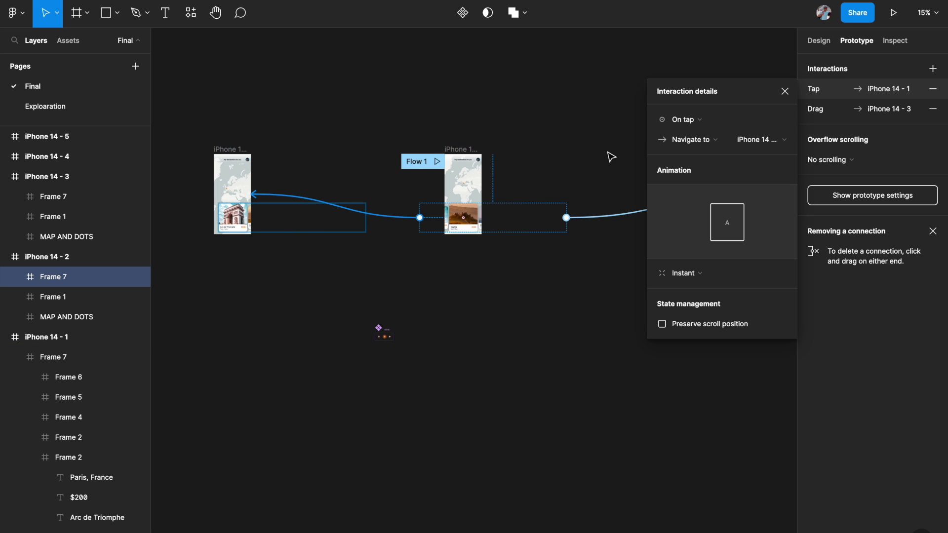
{"action": "left_click", "coordinate": [681, 121]}
{"action": "left_click", "coordinate": [682, 141]}
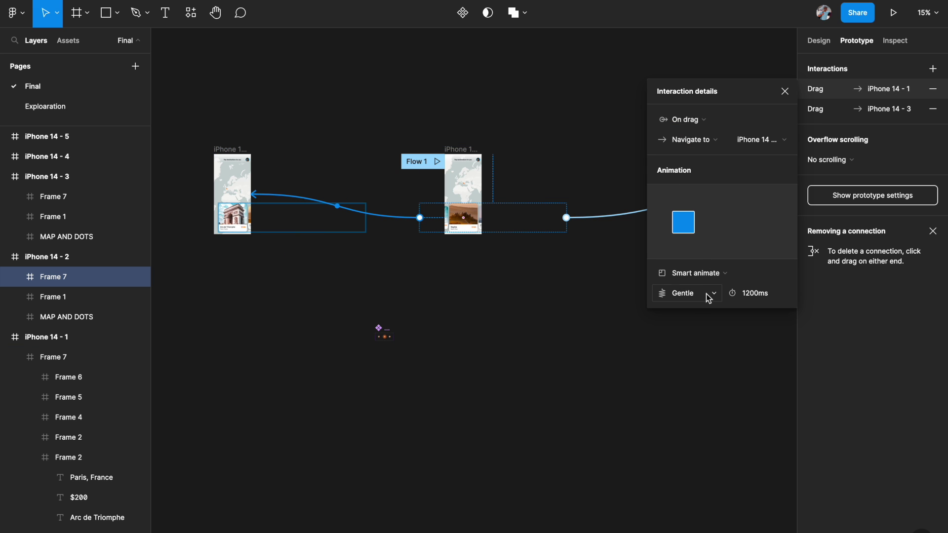
{"action": "scroll", "coordinate": [549, 328], "scroll_direction": "up", "scroll_amount": 2}
{"action": "left_click", "coordinate": [550, 327]}
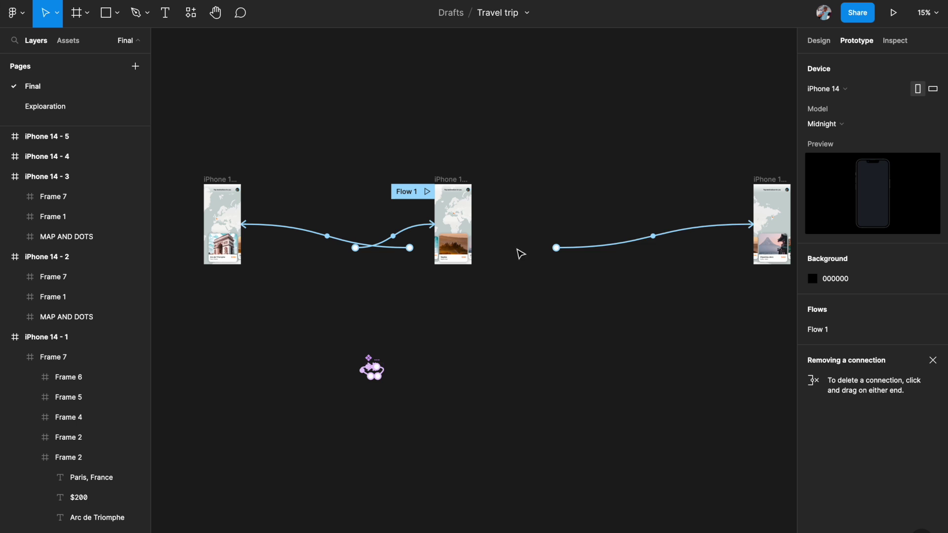
Connect Frame 7 in iPhone 14 - 3 forward to iPhone 14 - 4 and back to iPhone 14 - 2 with On drag triggers.
{"action": "scroll", "coordinate": [296, 241], "scroll_direction": "right", "scroll_amount": 5}
{"action": "scroll", "coordinate": [295, 241], "scroll_direction": "down", "scroll_amount": 1}
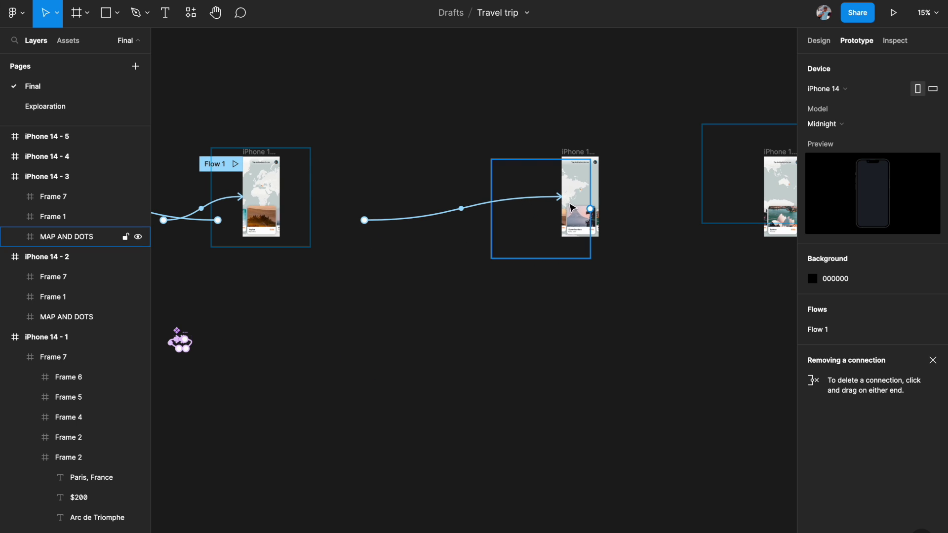
{"action": "left_click", "coordinate": [585, 231]}
{"action": "scroll", "coordinate": [584, 229], "scroll_direction": "up", "scroll_amount": 2}
{"action": "left_click_drag", "start_coordinate": [538, 207], "coordinate": [721, 178]}
{"action": "left_click", "coordinate": [710, 120]}
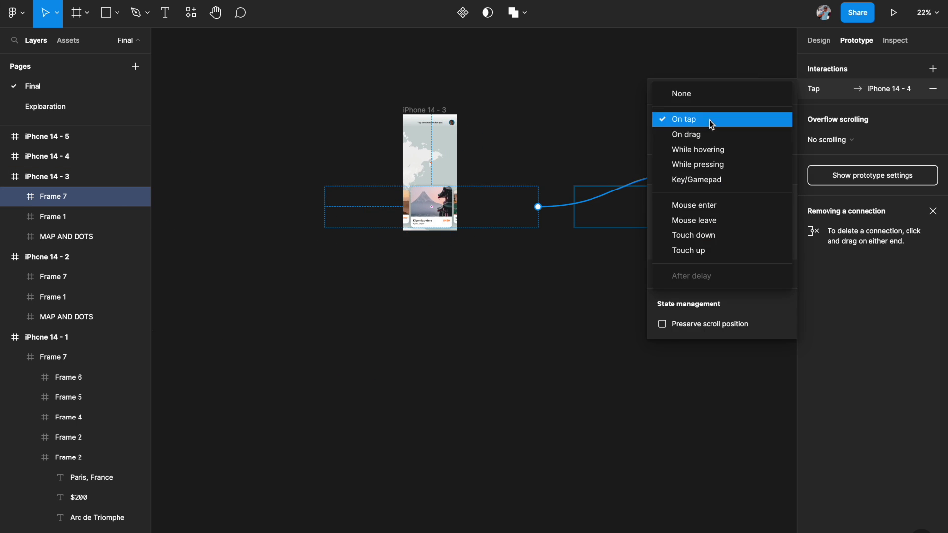
{"action": "left_click", "coordinate": [710, 137]}
{"action": "scroll", "coordinate": [395, 242], "scroll_direction": "down", "scroll_amount": 2}
{"action": "key", "text": "Escape"}
{"action": "left_click", "coordinate": [716, 120]}
{"action": "key", "text": "Escape"}
Connect Frame 7 in iPhone 14 - 4 back to the iPhone 14 - 3 frame.
{"action": "scroll", "coordinate": [494, 222], "scroll_direction": "right", "scroll_amount": 3}
{"action": "left_click", "coordinate": [607, 197]}
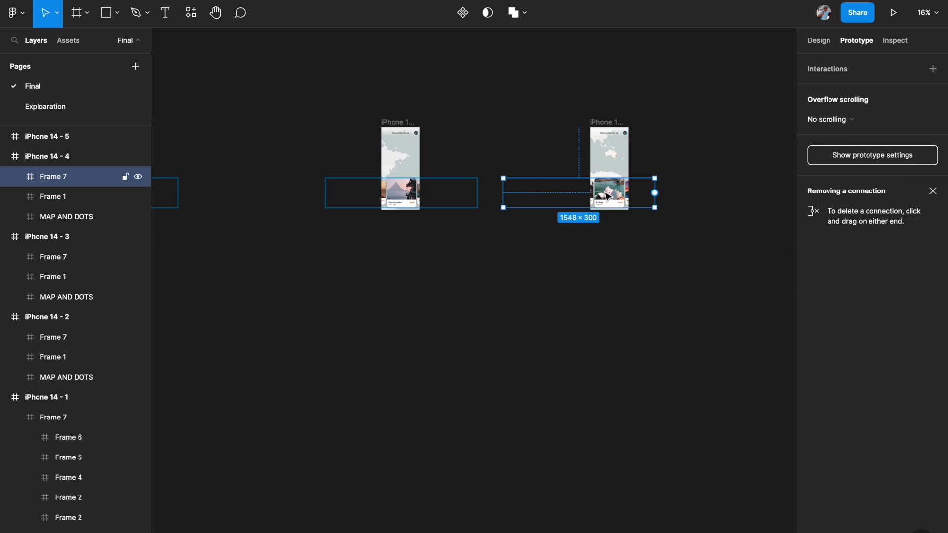
{"action": "left_click_drag", "start_coordinate": [654, 193], "coordinate": [400, 168]}
{"action": "left_click", "coordinate": [614, 296]}
Move the Flow 1 starting point to the iPhone 14 - 1 frame and play the prototype.
{"action": "scroll", "coordinate": [614, 297], "scroll_direction": "down", "scroll_amount": 2}
{"action": "scroll", "coordinate": [261, 180], "scroll_direction": "right", "scroll_amount": 3}
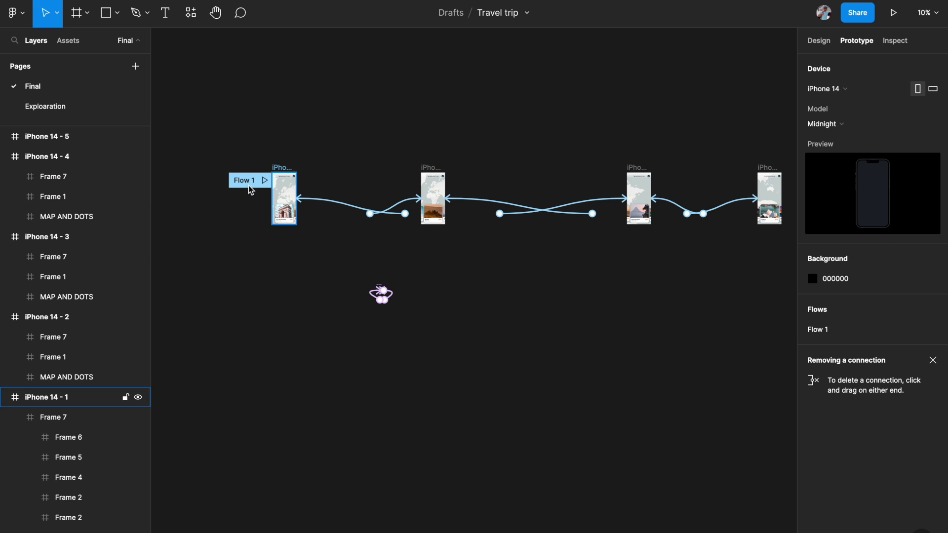
{"action": "scroll", "coordinate": [340, 155], "scroll_direction": "up", "scroll_amount": 3}
{"action": "scroll", "coordinate": [482, 223], "scroll_direction": "right", "scroll_amount": 5}
{"action": "scroll", "coordinate": [482, 223], "scroll_direction": "down", "scroll_amount": 1}
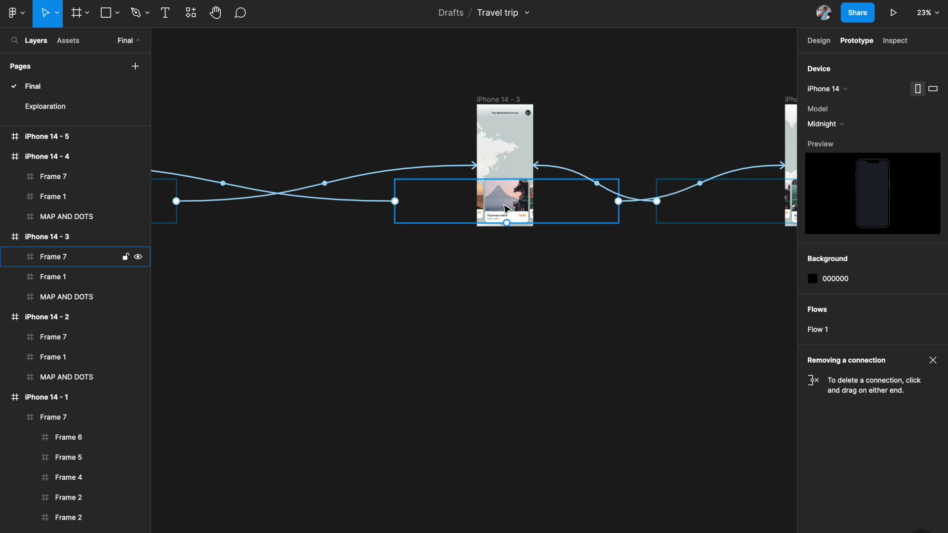
{"action": "scroll", "coordinate": [482, 222], "scroll_direction": "left", "scroll_amount": 5}
{"action": "scroll", "coordinate": [483, 223], "scroll_direction": "up", "scroll_amount": 1}
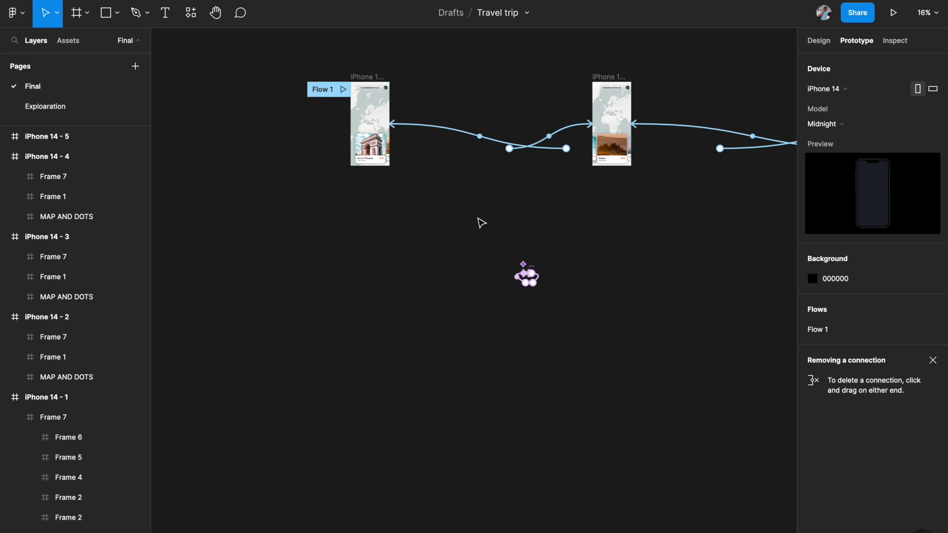
{"action": "left_click", "coordinate": [344, 90]}
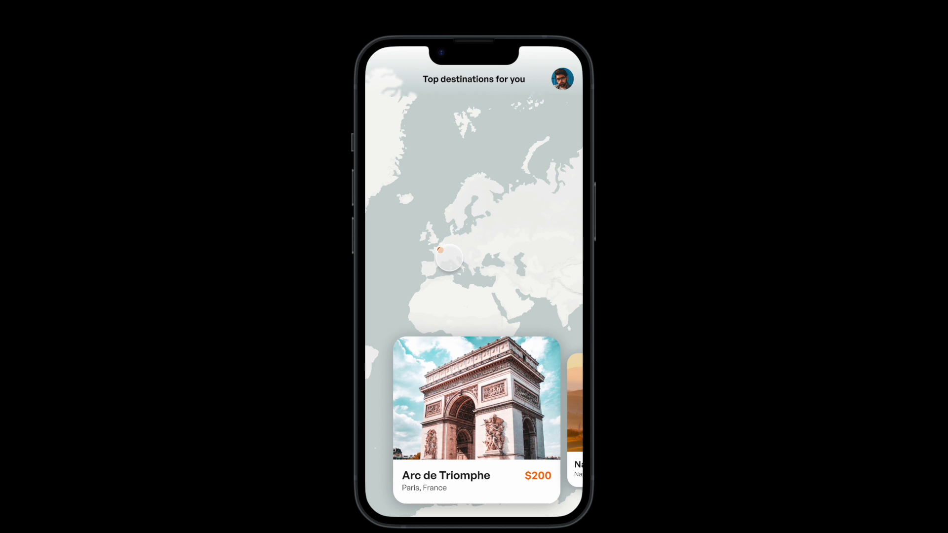
Test the forward card transitions in the preview from Arc de Triomphe through Naples, Kiyomizu-dera and Sydney to Golden gate bridge.
{"action": "left_click_drag", "start_coordinate": [521, 403], "coordinate": [444, 402]}
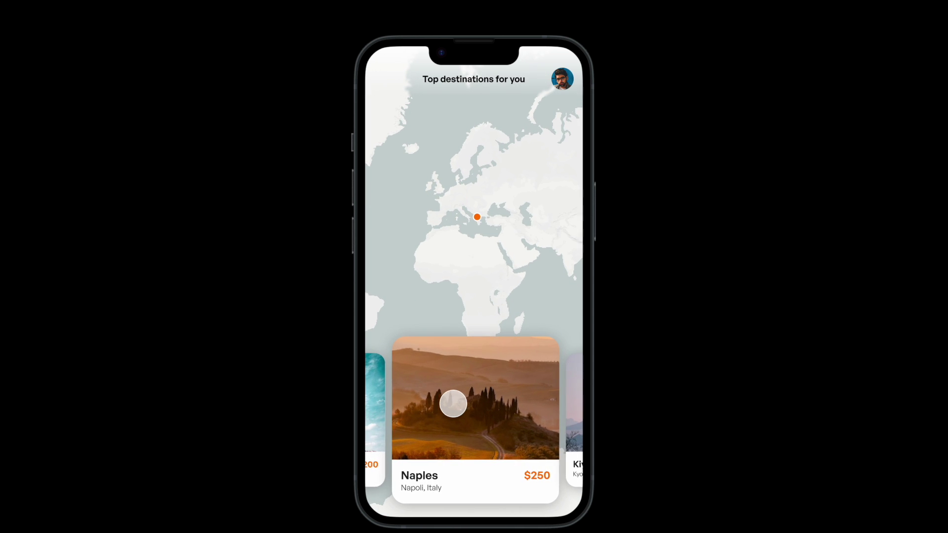
{"action": "left_click_drag", "start_coordinate": [510, 381], "coordinate": [430, 377]}
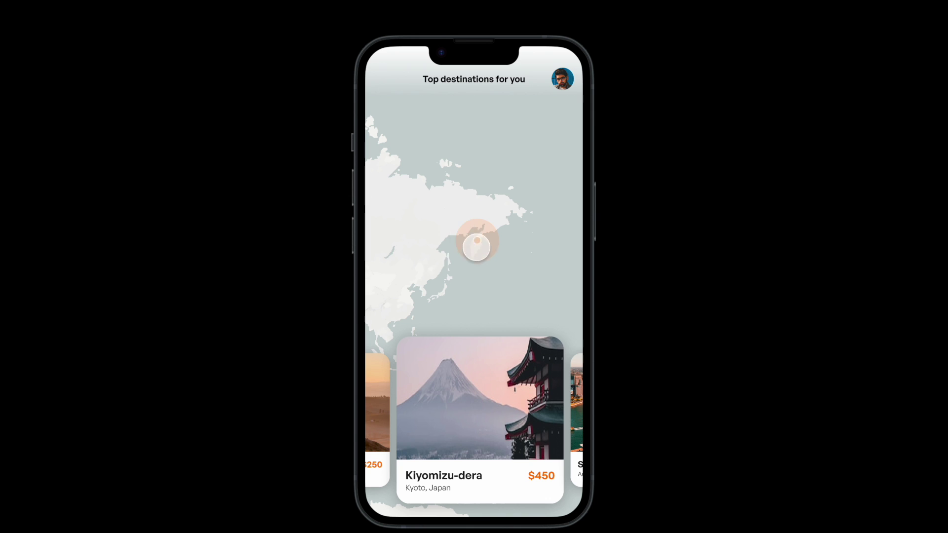
{"action": "left_click_drag", "start_coordinate": [510, 381], "coordinate": [418, 383]}
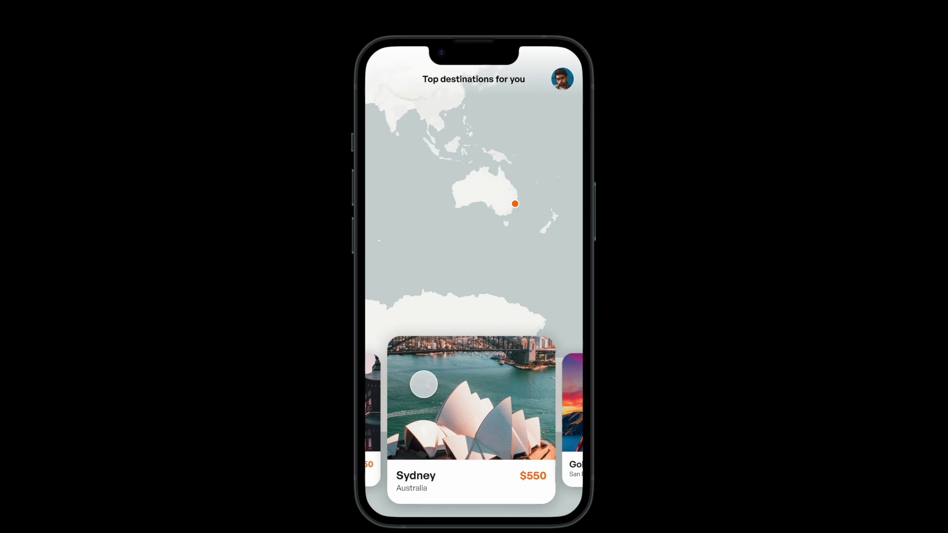
{"action": "left_click_drag", "start_coordinate": [481, 404], "coordinate": [403, 400]}
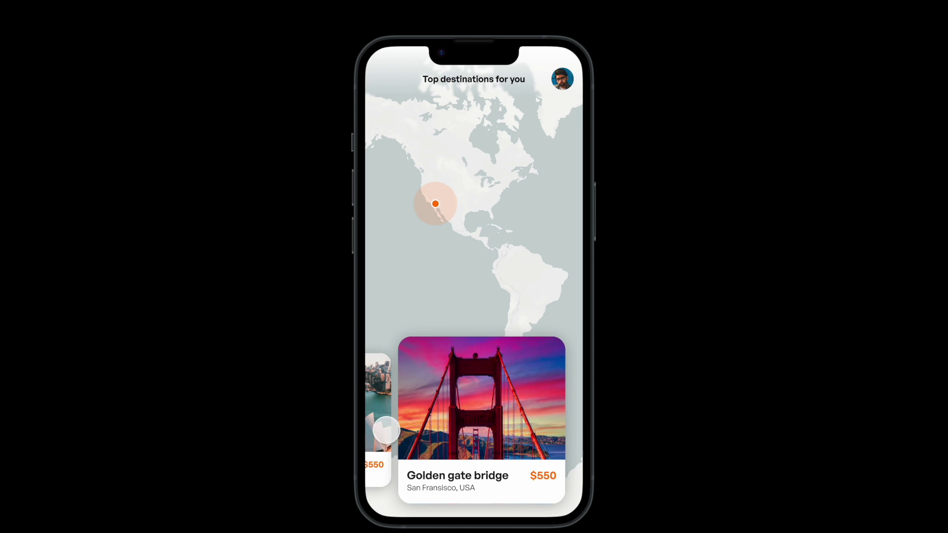
Test the backward card transitions in the preview from Golden gate bridge to Arc de Triomphe.
{"action": "left_click_drag", "start_coordinate": [386, 430], "coordinate": [474, 425]}
{"action": "left_click_drag", "start_coordinate": [424, 404], "coordinate": [580, 404]}
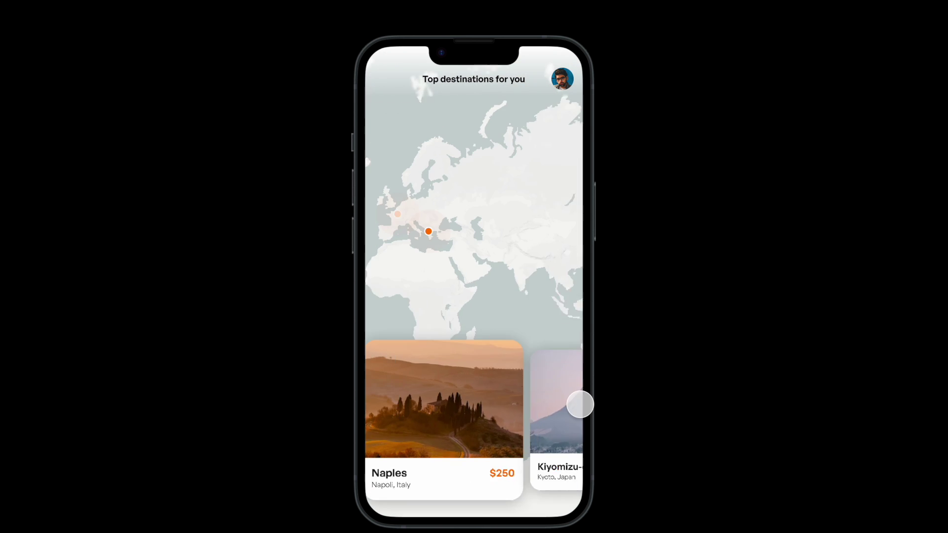
{"action": "left_click_drag", "start_coordinate": [484, 410], "coordinate": [445, 410]}
{"action": "left_click_drag", "start_coordinate": [524, 408], "coordinate": [553, 404]}
{"action": "left_click_drag", "start_coordinate": [474, 408], "coordinate": [578, 420]}
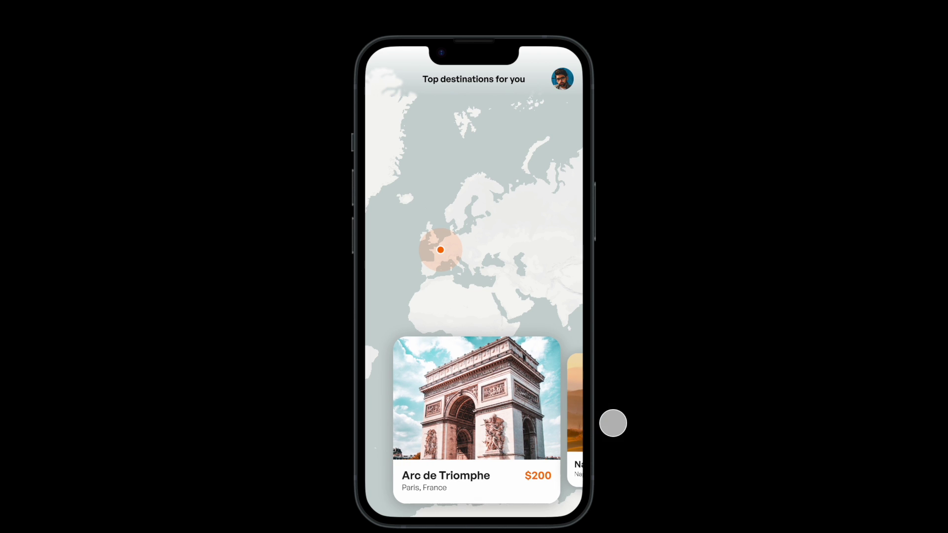
Advance through all destination cards to Golden gate bridge again, checking the map movement and marker pulse.
{"action": "mouse_move", "coordinate": [541, 426]}
{"action": "left_mouse_down"}
{"action": "mouse_move", "coordinate": [416, 416]}
{"action": "mouse_move", "coordinate": [394, 425]}
{"action": "left_mouse_up"}
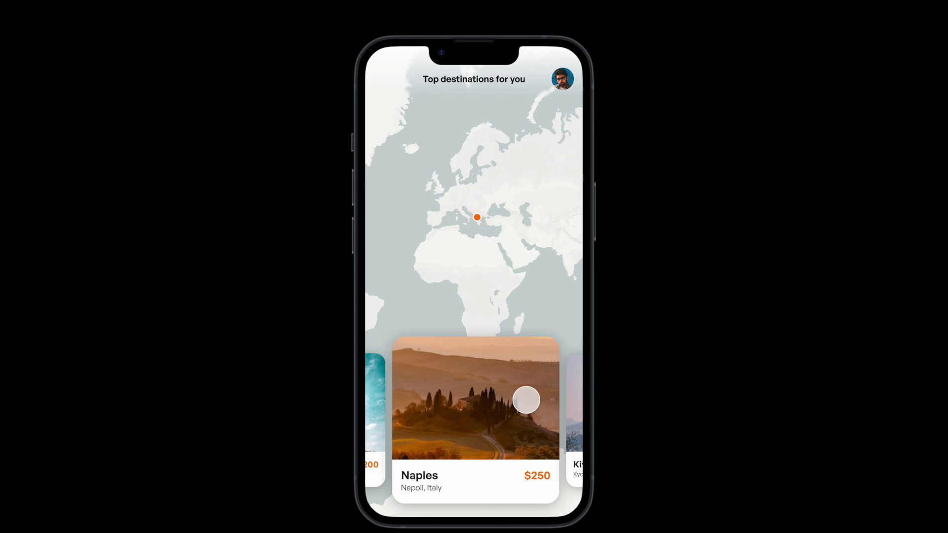
{"action": "left_click_drag", "start_coordinate": [527, 400], "coordinate": [419, 394]}
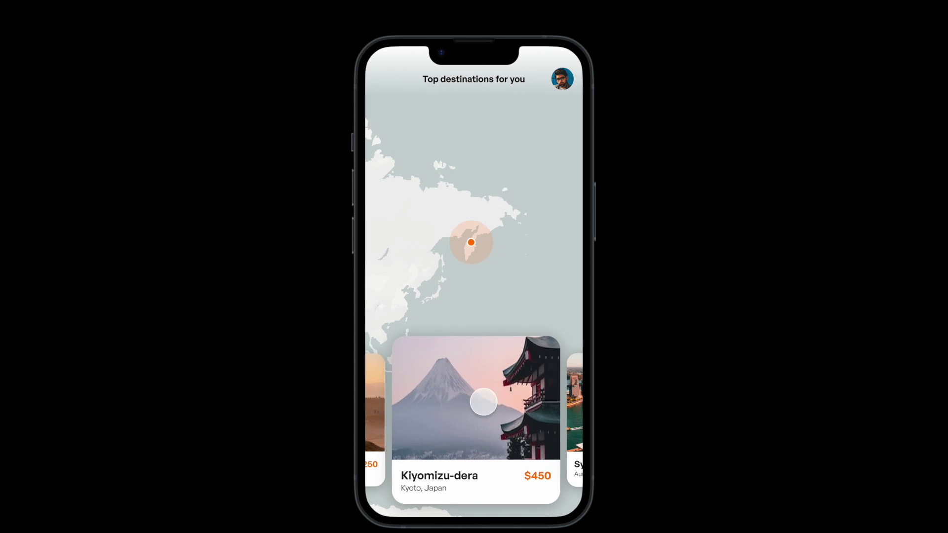
{"action": "left_click_drag", "start_coordinate": [520, 396], "coordinate": [413, 411]}
{"action": "left_click_drag", "start_coordinate": [538, 410], "coordinate": [479, 405]}
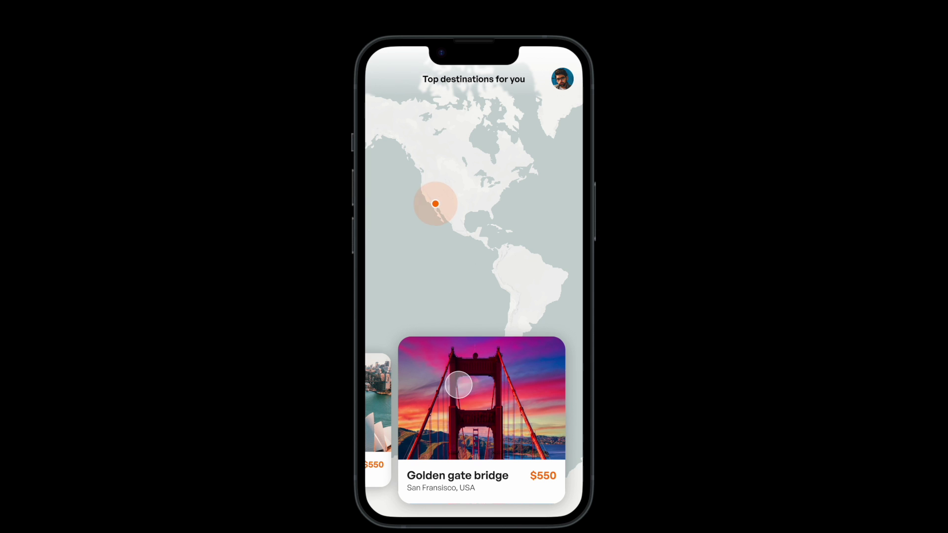
Go back through the destination cards to Arc de Triomphe and advance again as far as Sydney.
{"action": "left_click", "coordinate": [460, 385]}
{"action": "left_click", "coordinate": [558, 387]}
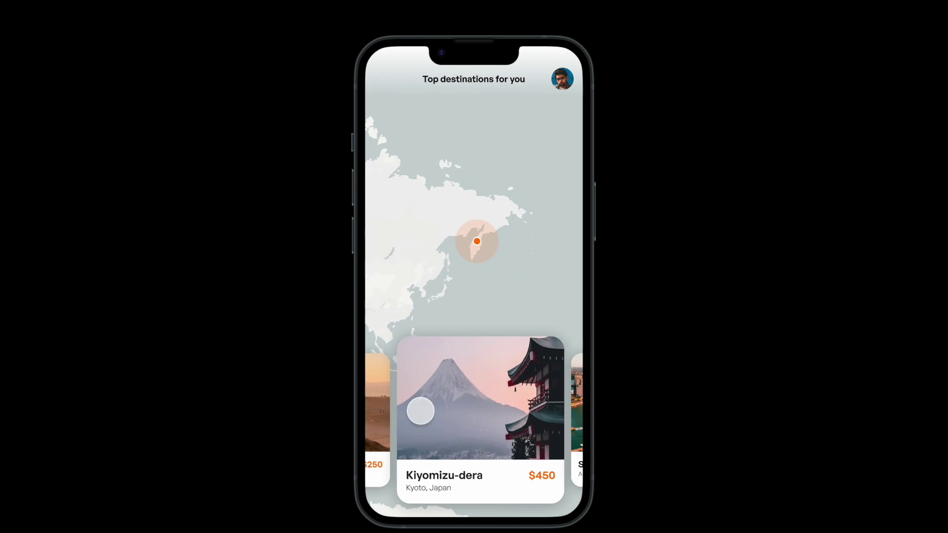
{"action": "left_click_drag", "start_coordinate": [421, 409], "coordinate": [592, 391]}
{"action": "left_click_drag", "start_coordinate": [430, 402], "coordinate": [543, 403]}
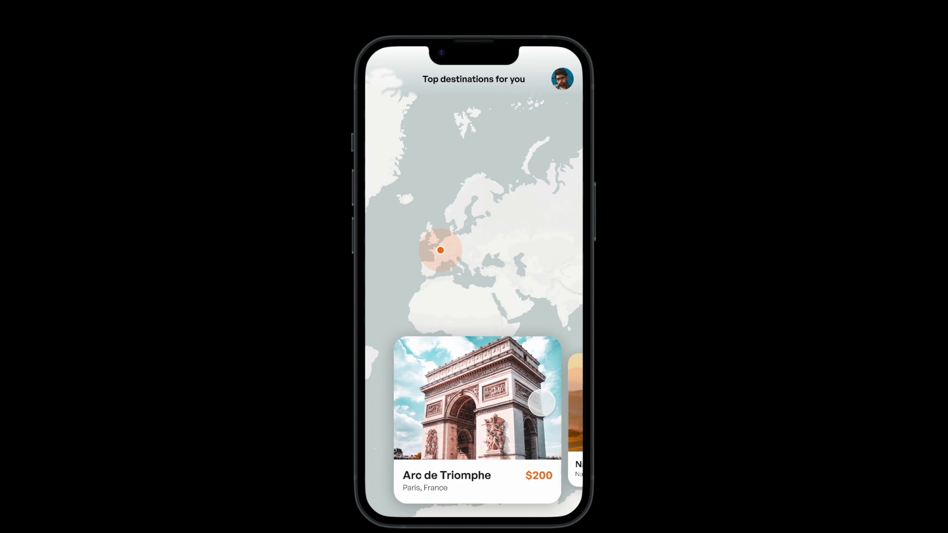
{"action": "left_click_drag", "start_coordinate": [464, 402], "coordinate": [390, 398]}
{"action": "left_click", "coordinate": [540, 402]}
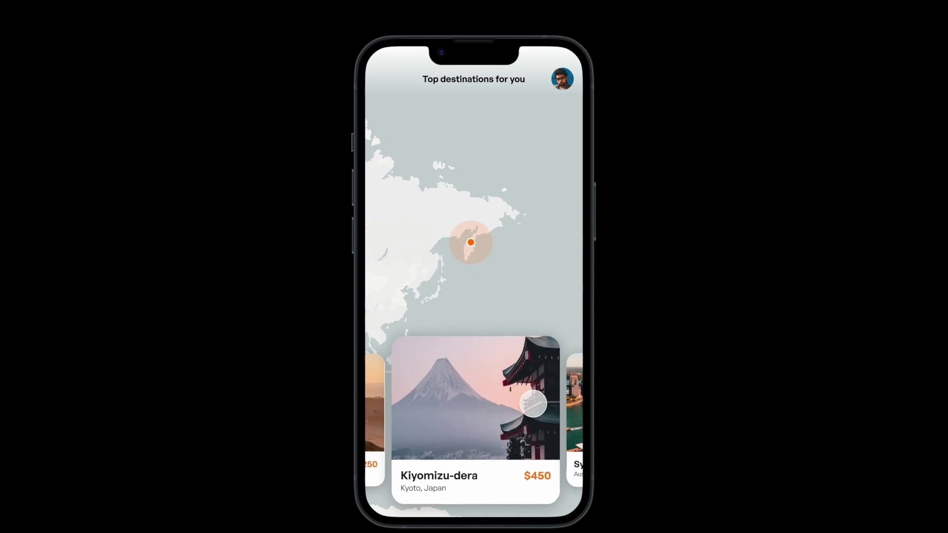
{"action": "left_click_drag", "start_coordinate": [533, 402], "coordinate": [408, 402]}
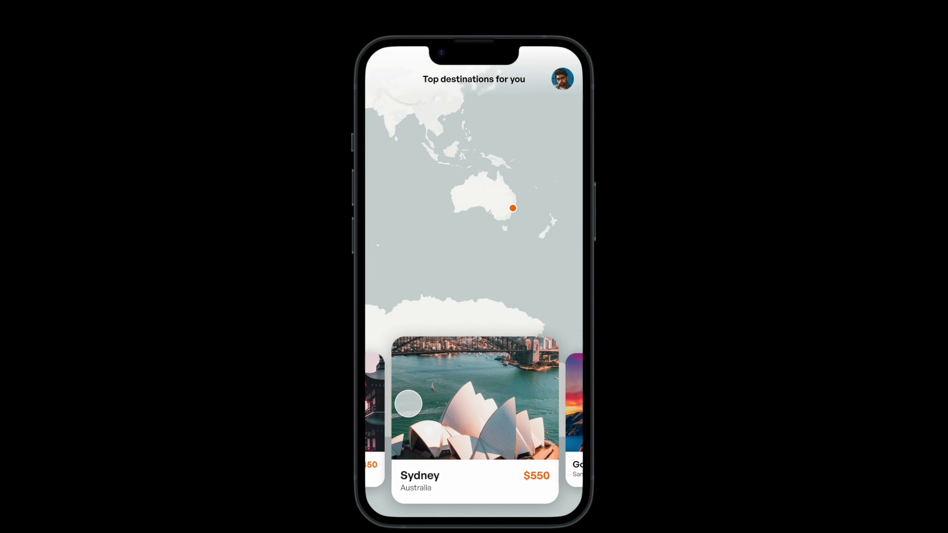